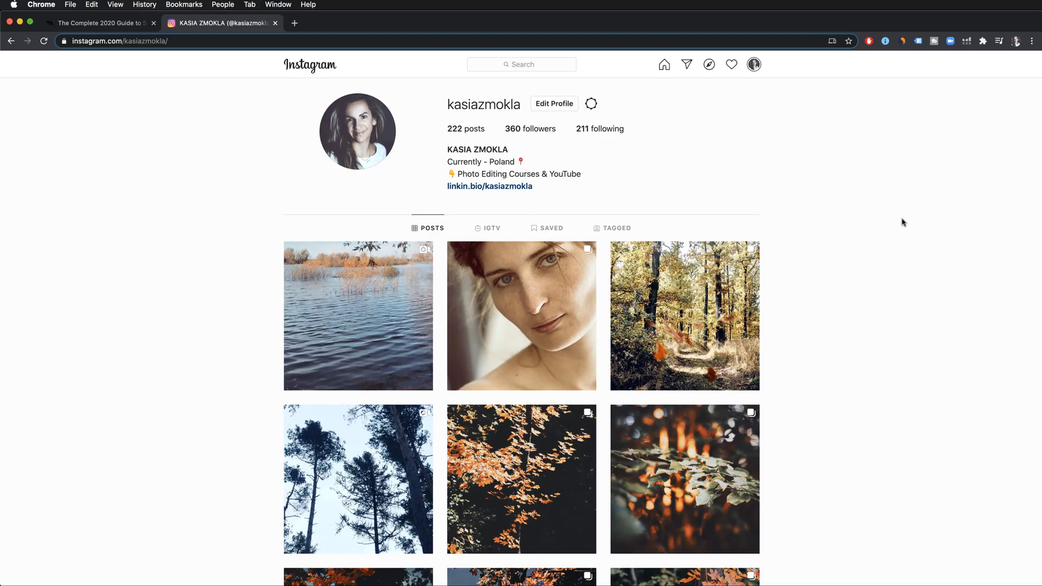
- Look through the grid of photo posts on the open Instagram profile
scroll(902, 222, "down", 3)
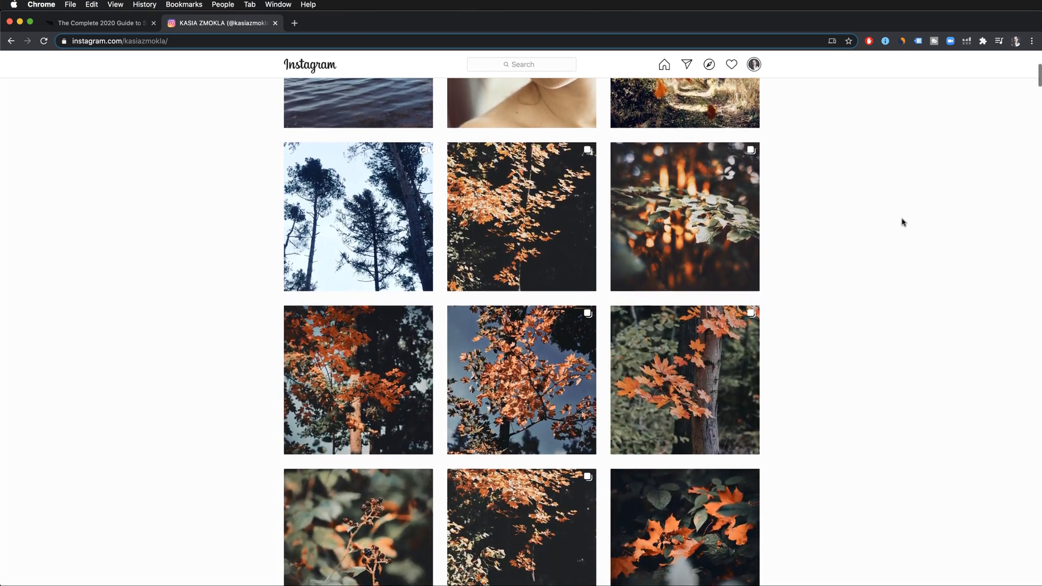
scroll(902, 222, "down", 6)
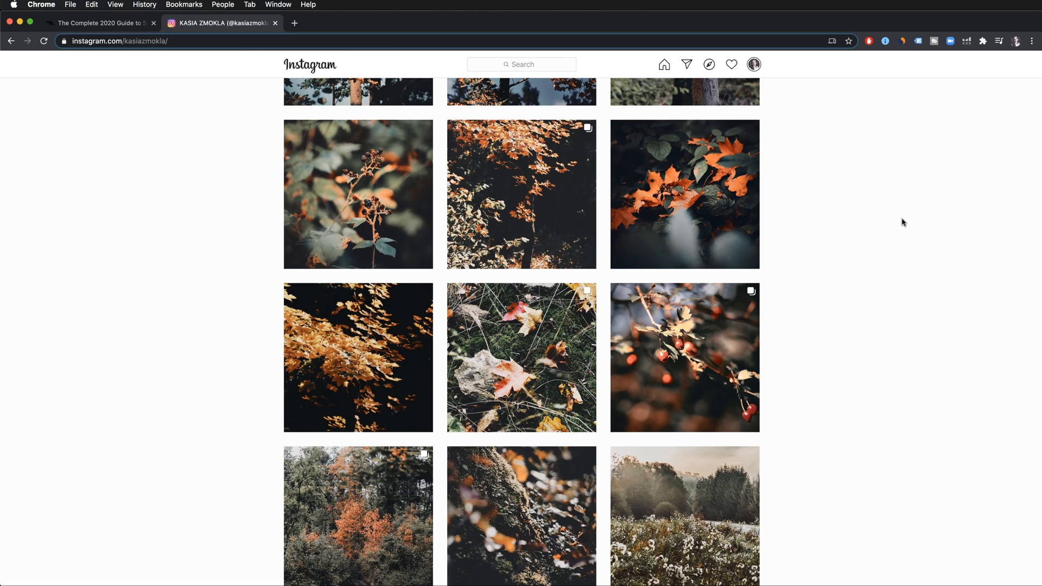
scroll(902, 222, "down", 5)
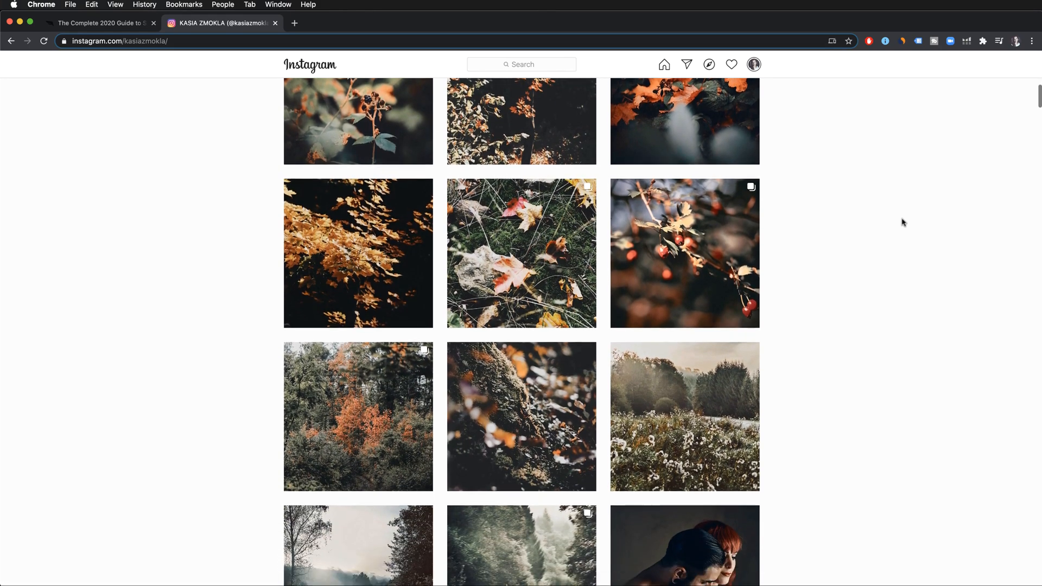
scroll(902, 222, "down", 2)
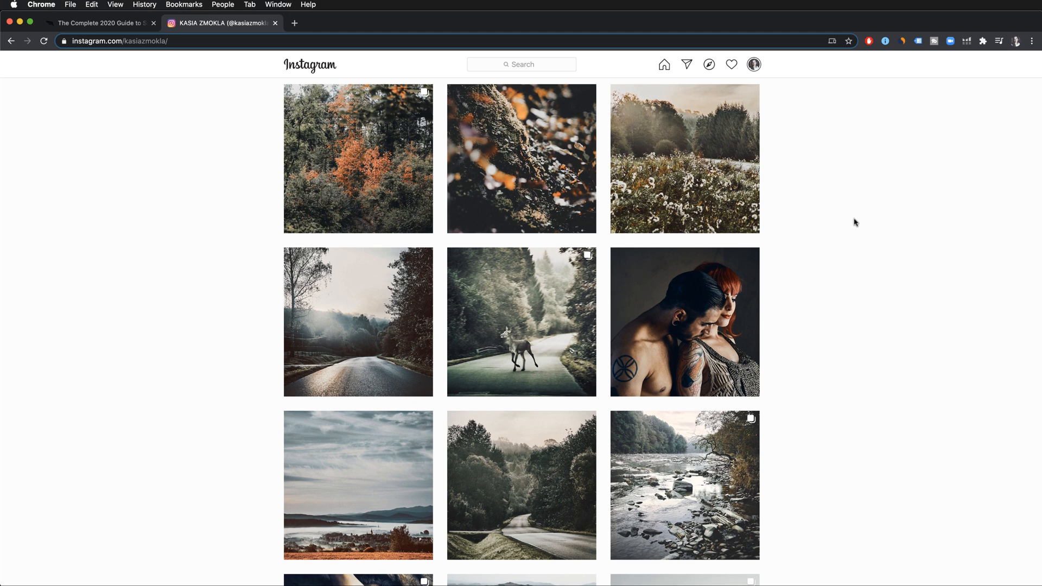
- Switch to Capture One and compare the unedited and edited variants of the road photo 66G_8233.NEF
key("super+Tab")
key("super+Tab")
key("super+Tab")
key("super+Tab")
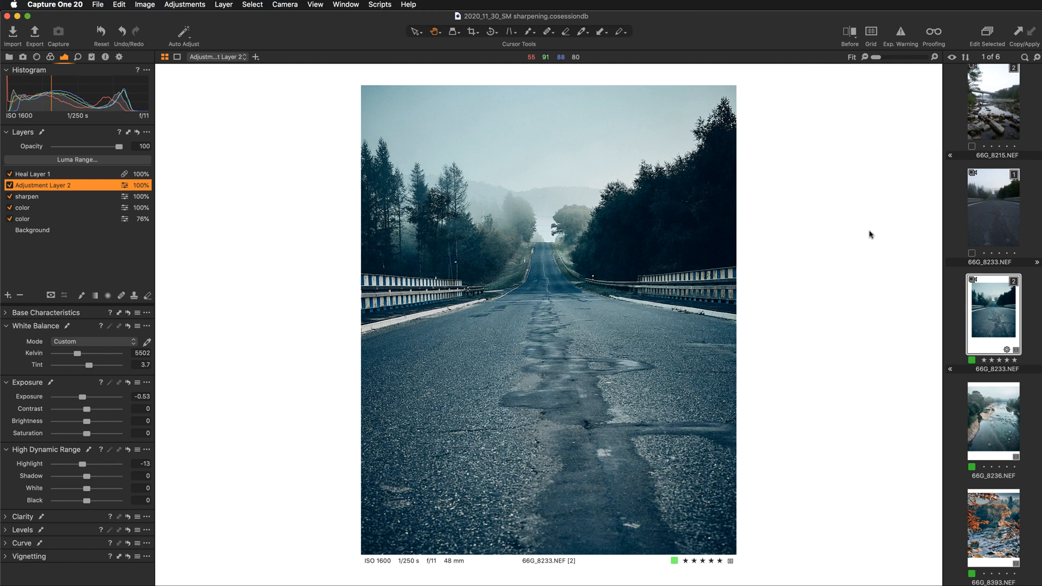
scroll(988, 222, "down", 1)
left_click(994, 217)
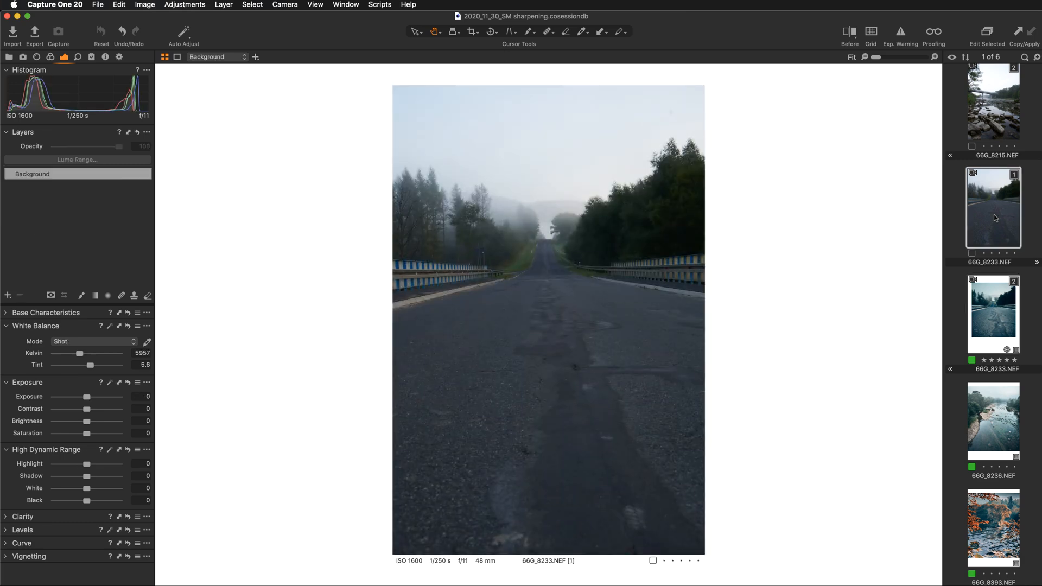
left_click(993, 321)
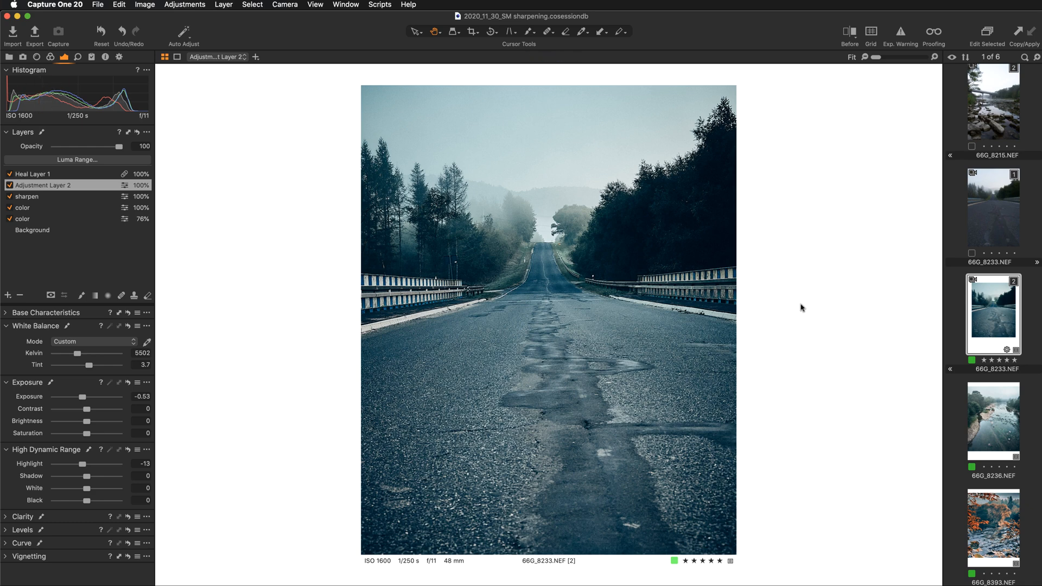
left_click(977, 217)
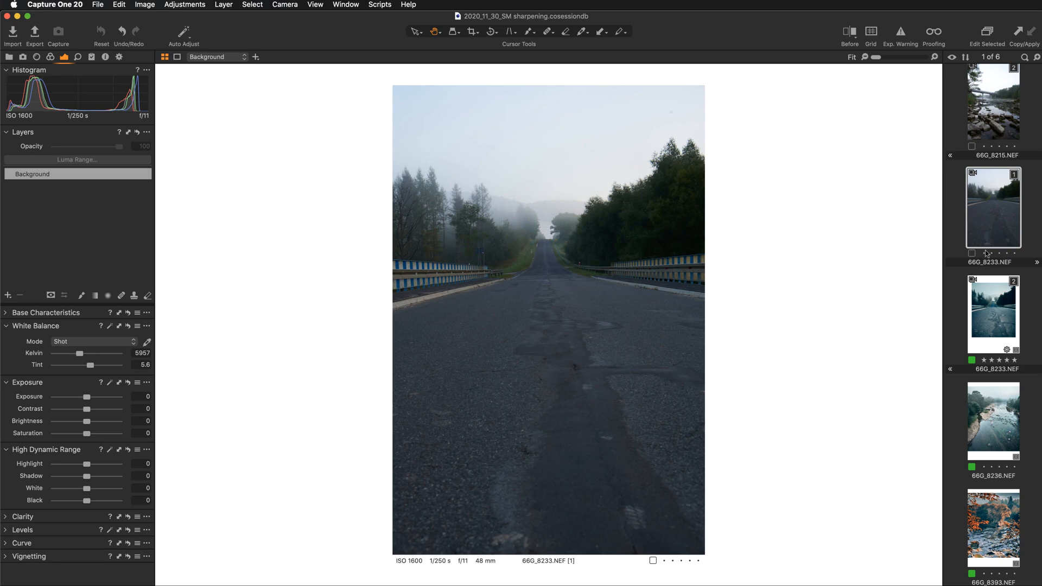
left_click(991, 306)
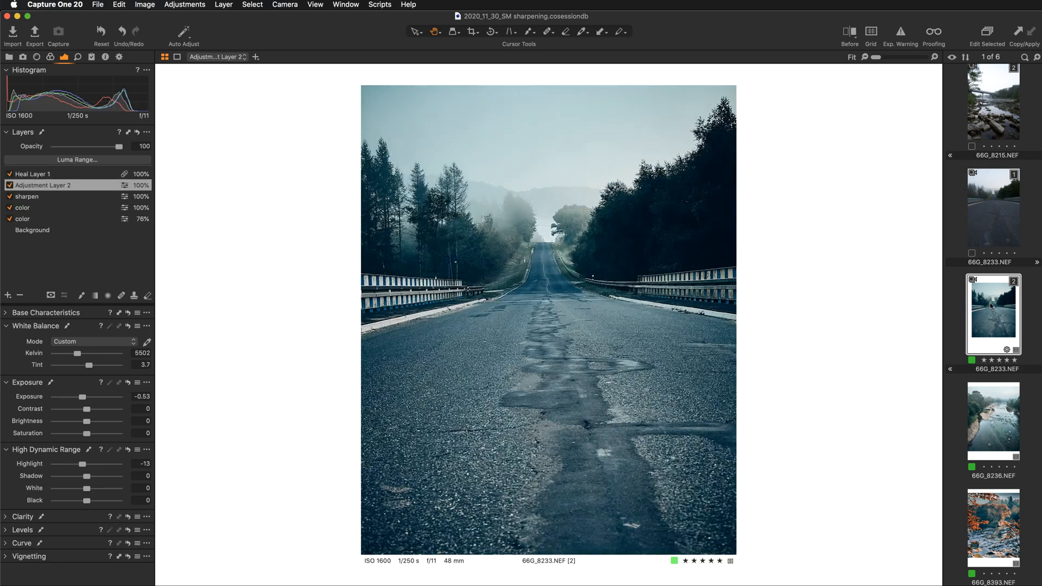
- Switch to Chrome, open the misty road post on the Instagram profile and look through its carousel images
key("super+Tab")
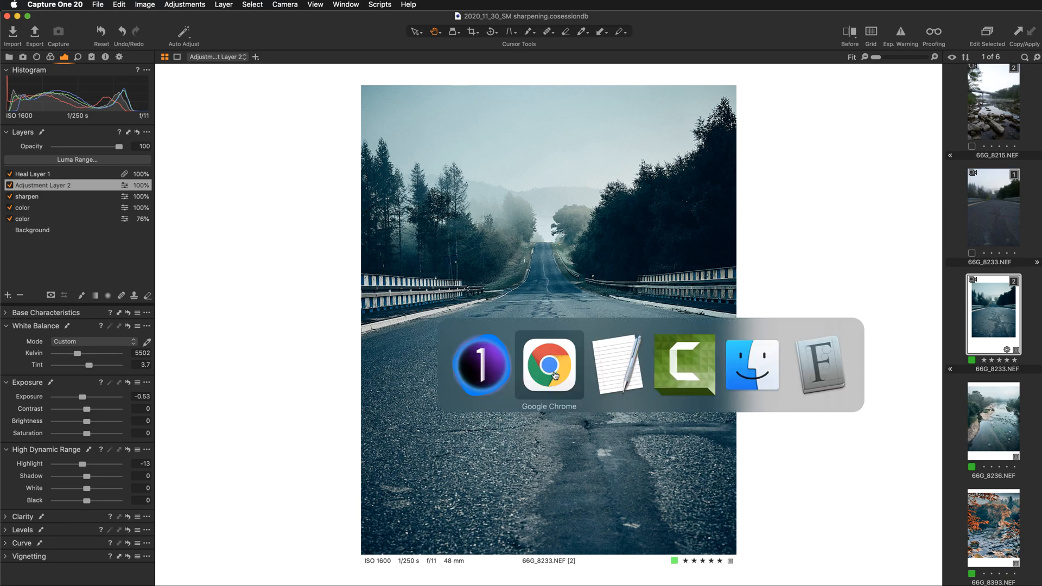
scroll(556, 376, "down", 10)
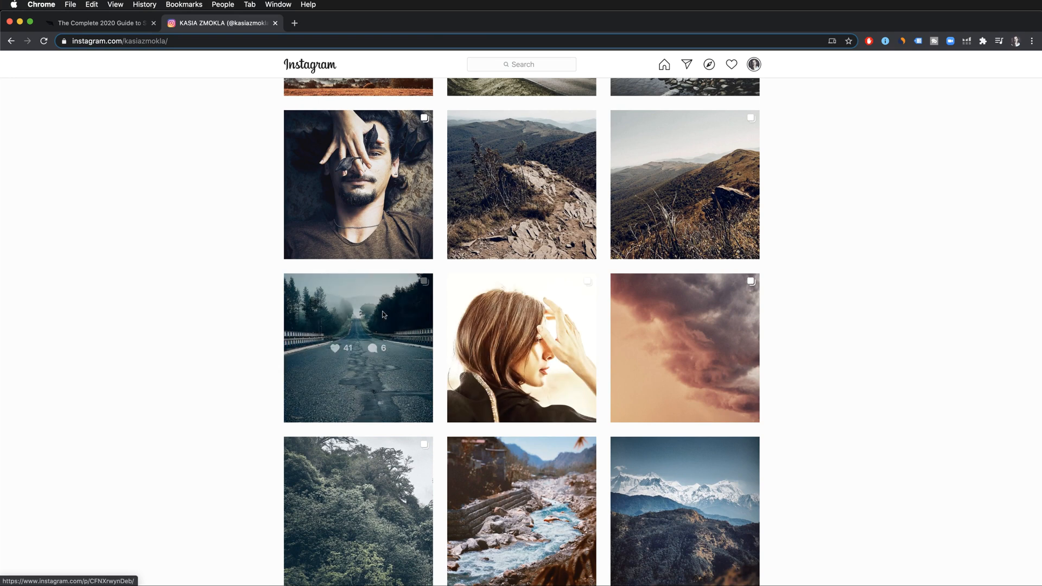
left_click(382, 313)
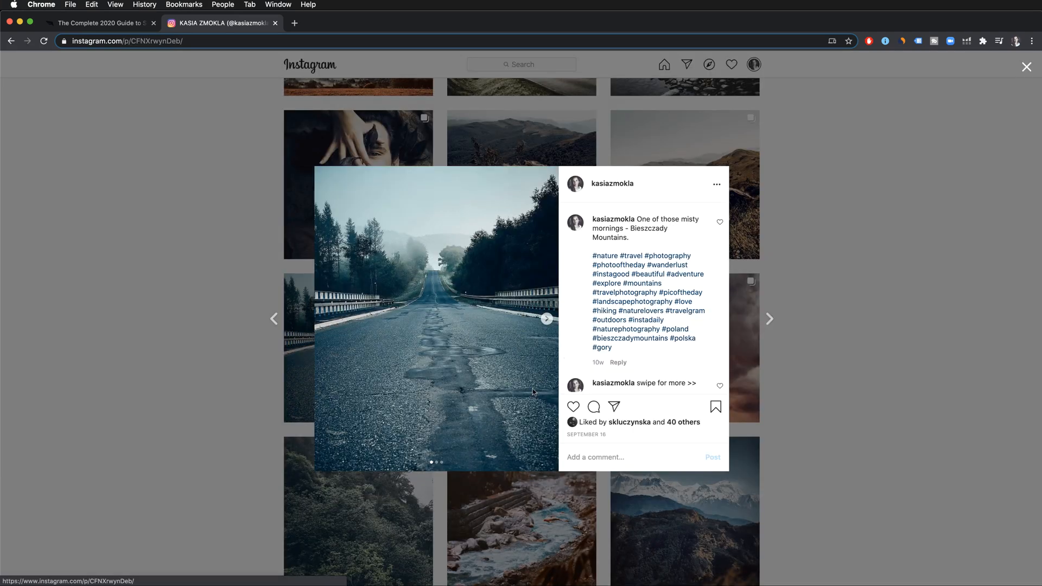
left_click(547, 320)
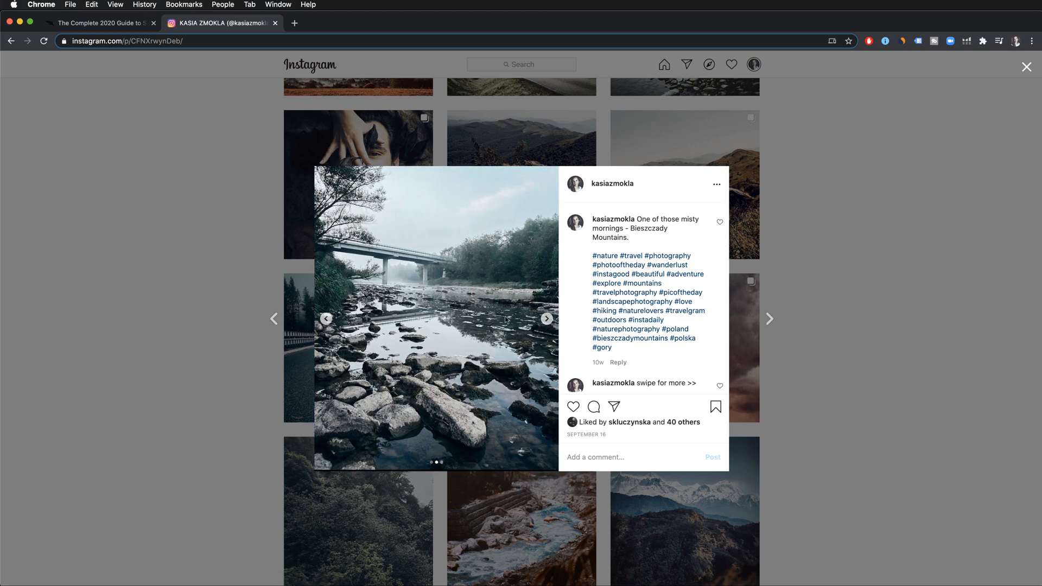
left_click(547, 319)
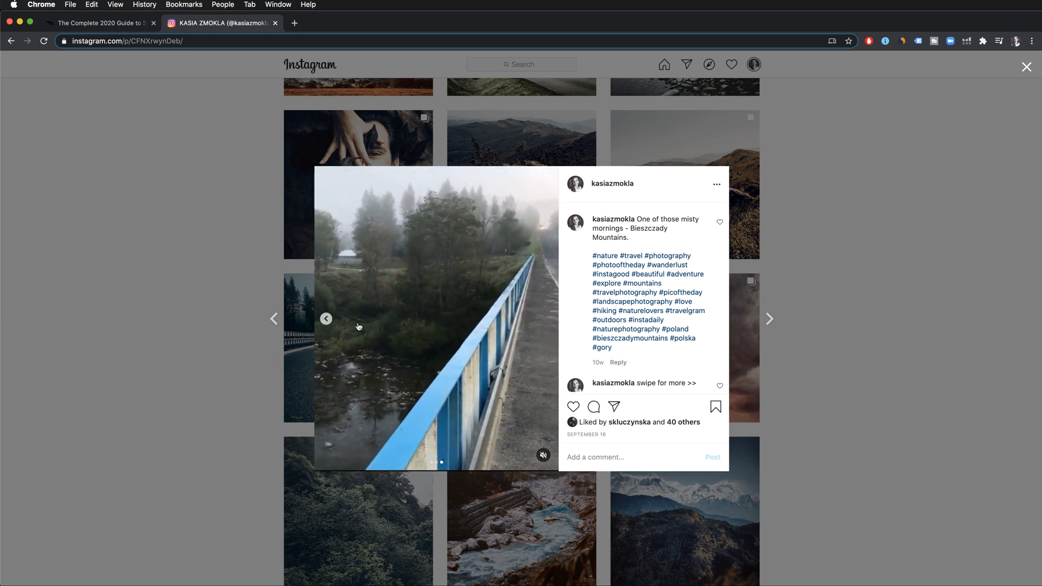
left_click(326, 319)
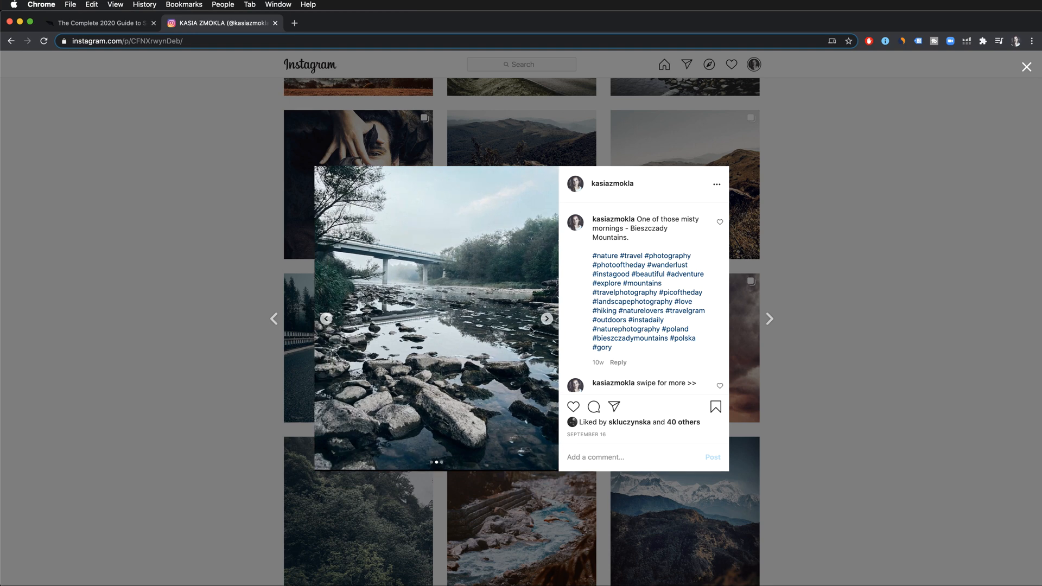
left_click(326, 319)
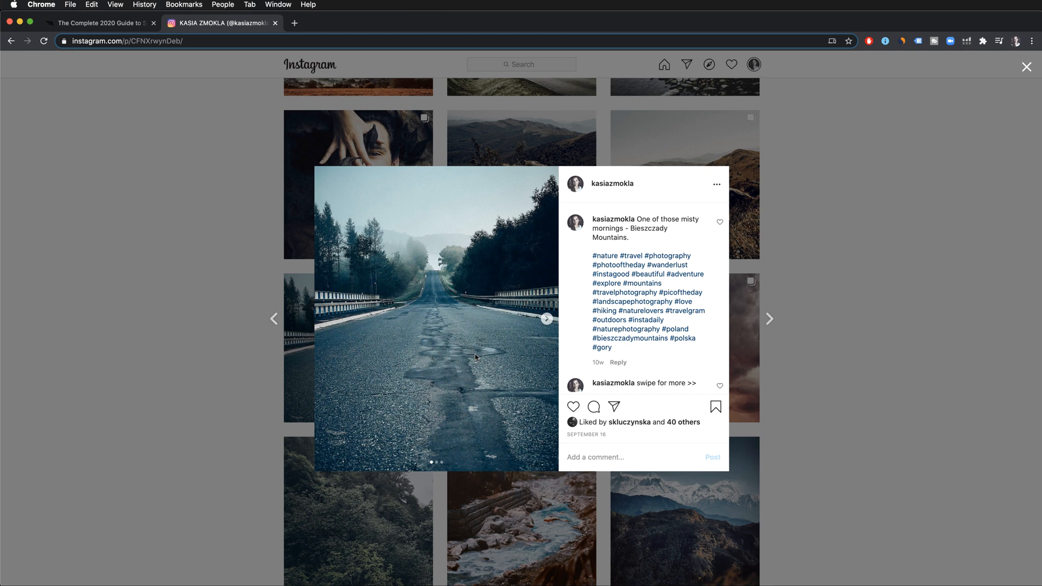
left_click(546, 318)
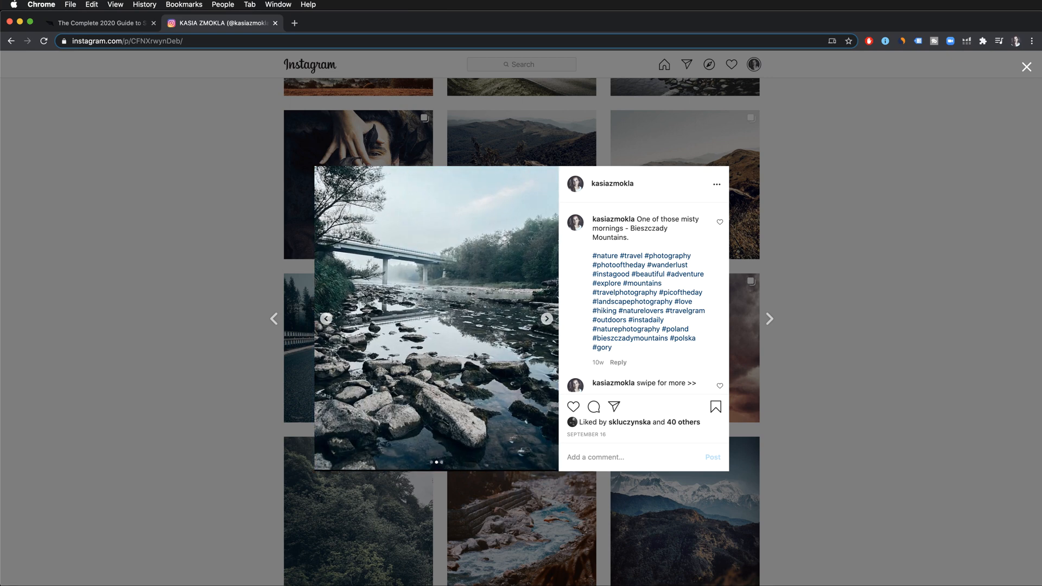
left_click(326, 319)
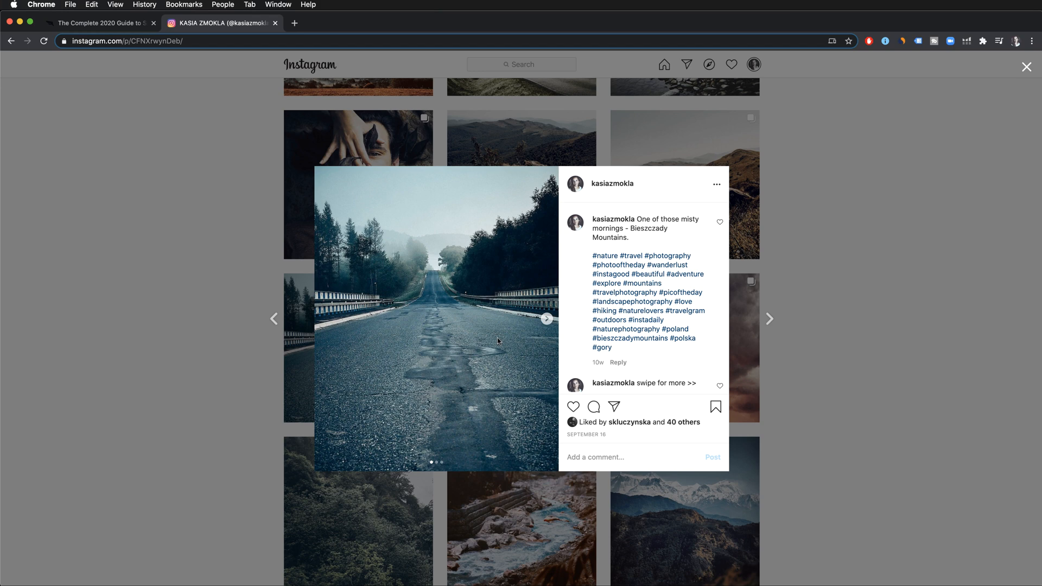
- Open the Falcon.io guide to social media image sizes and skim its Facebook and Instagram sections
left_click(98, 25)
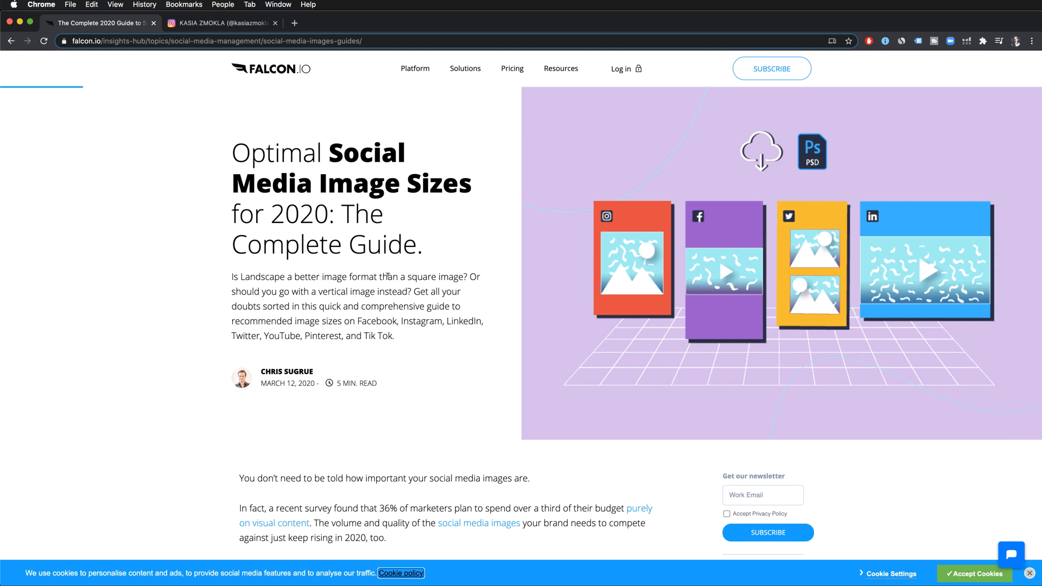
scroll(388, 275, "down", 15)
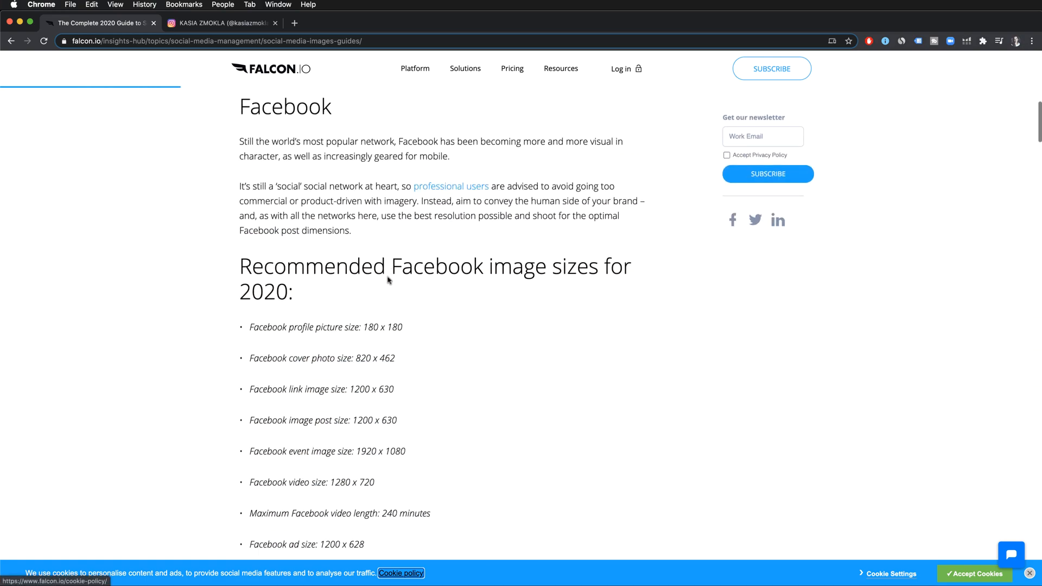
scroll(387, 275, "down", 4)
scroll(389, 280, "down", 20)
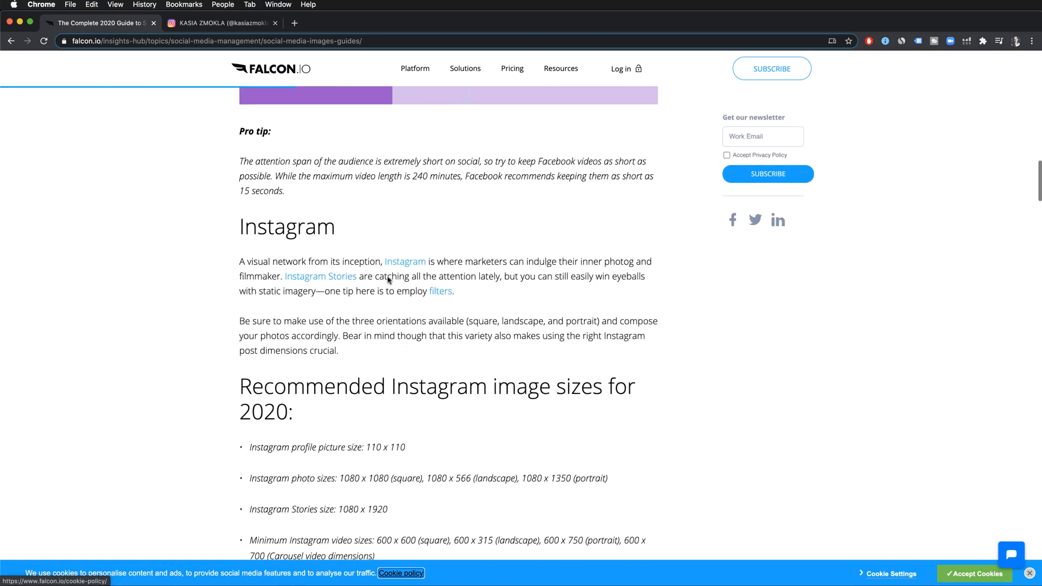
scroll(389, 280, "up", 20)
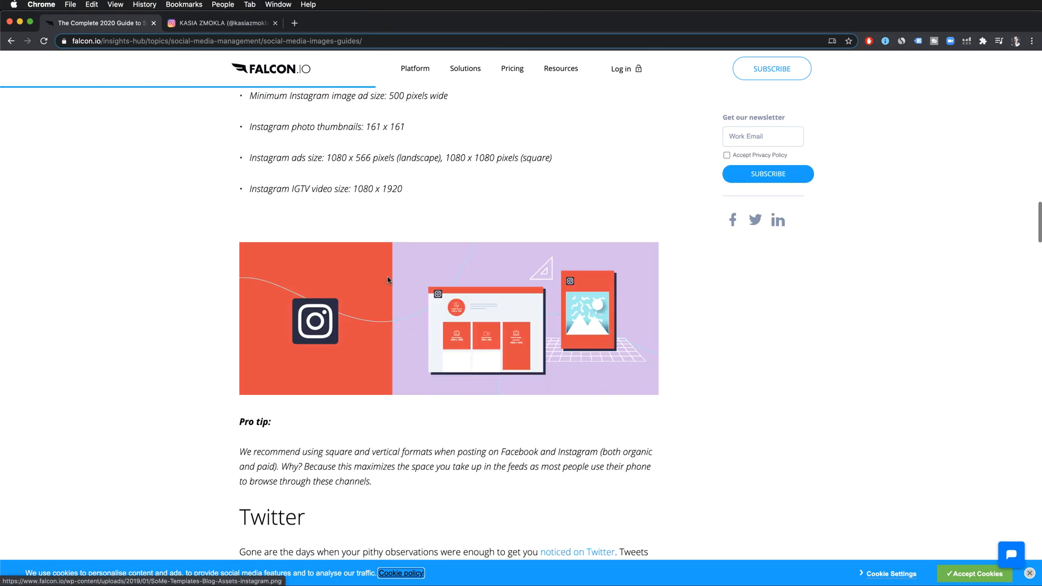
scroll(388, 281, "down", 1)
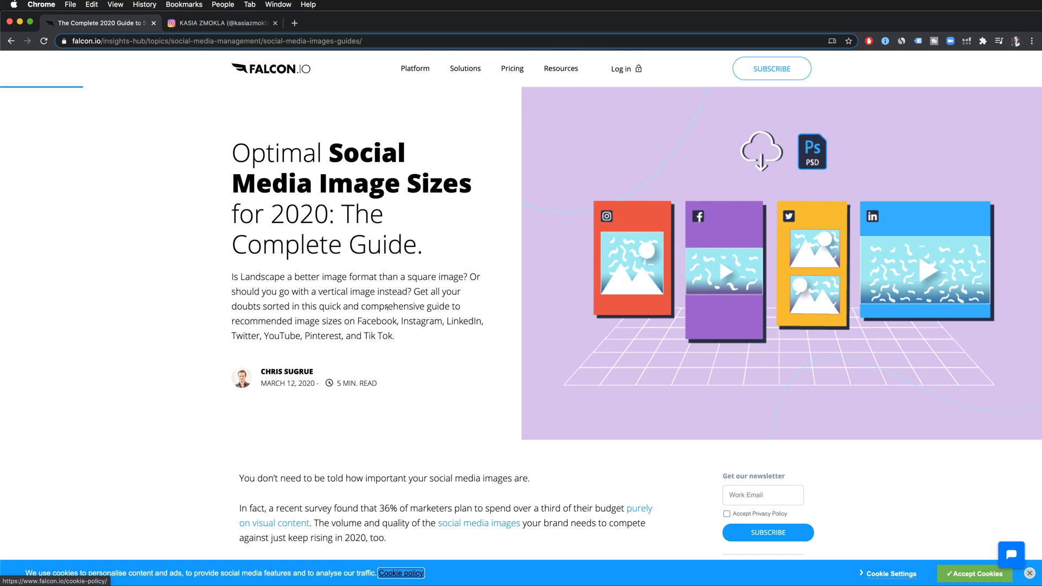
- Examine the recommended Instagram image sizes in the guide and highlight the portrait photo size "1080 x 1350 (portrait)"
scroll(387, 307, "down", 5)
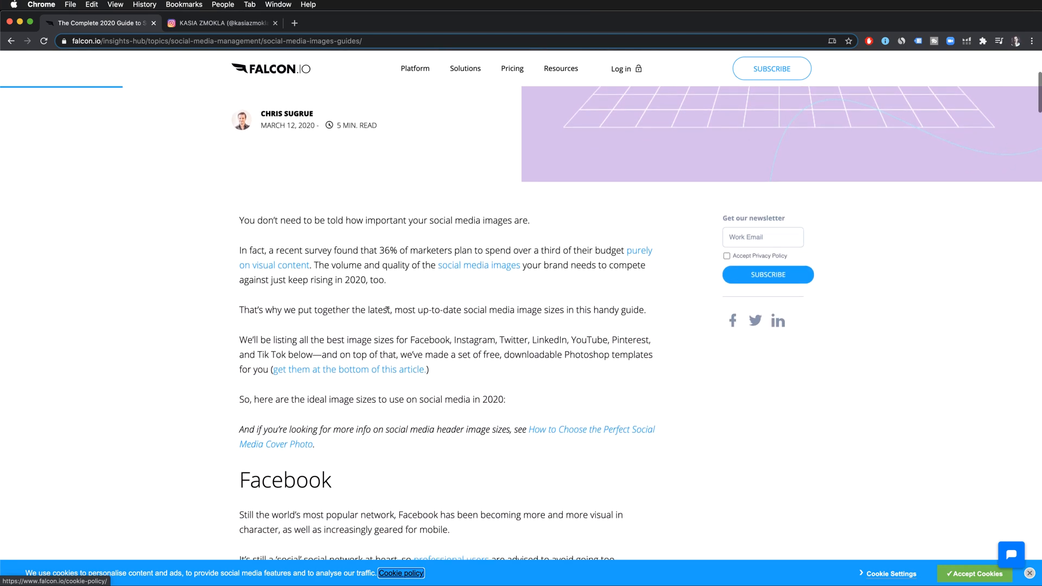
scroll(387, 310, "down", 3)
scroll(389, 314, "down", 2)
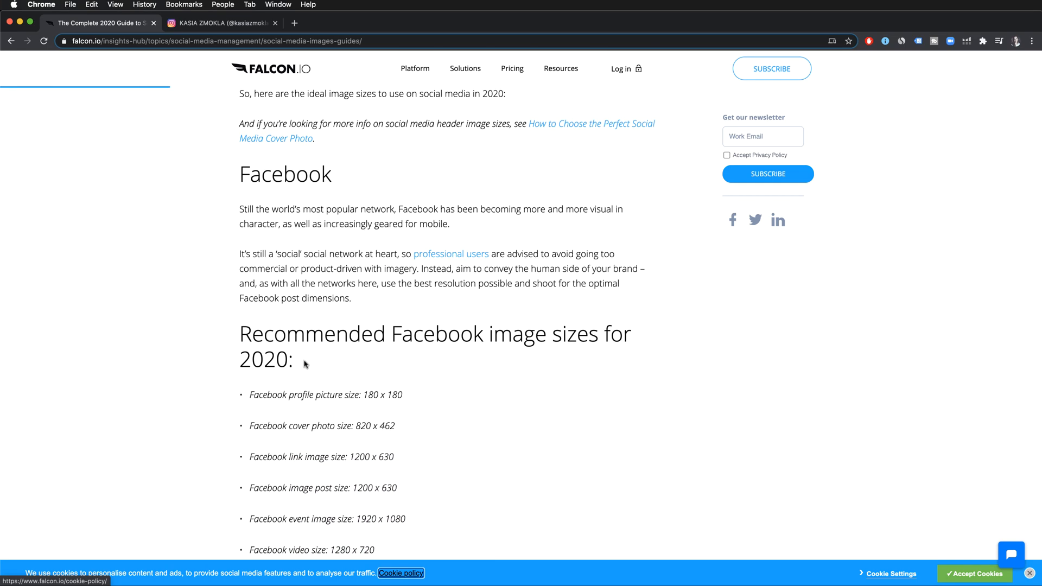
scroll(473, 376, "down", 8)
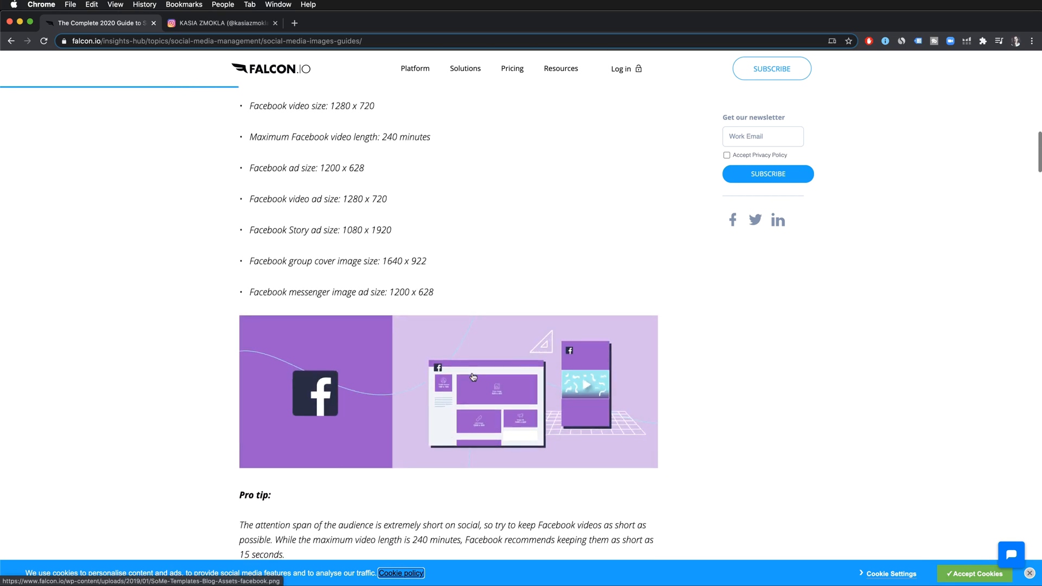
scroll(473, 376, "down", 9)
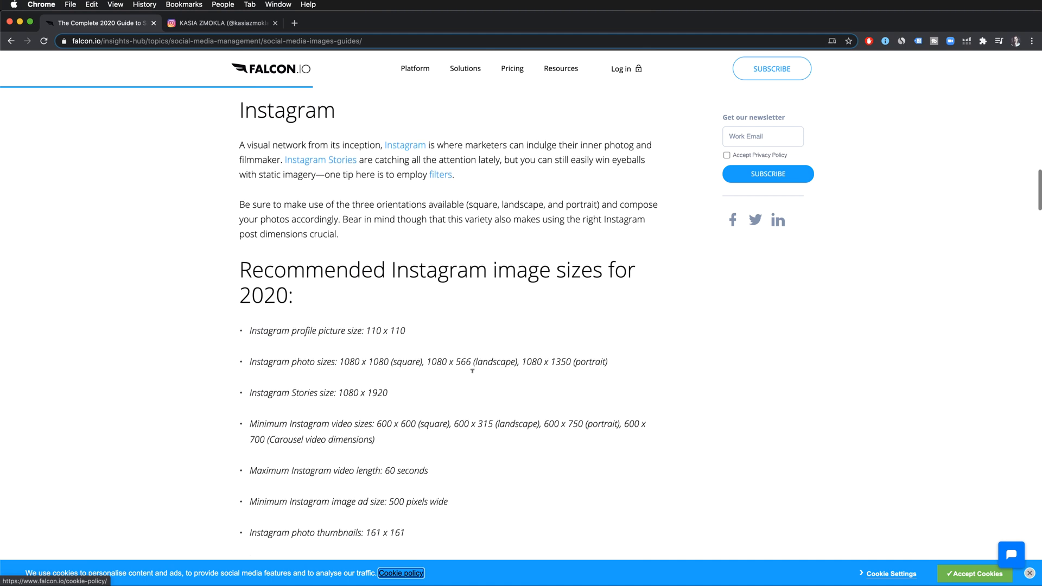
scroll(472, 376, "up", 1)
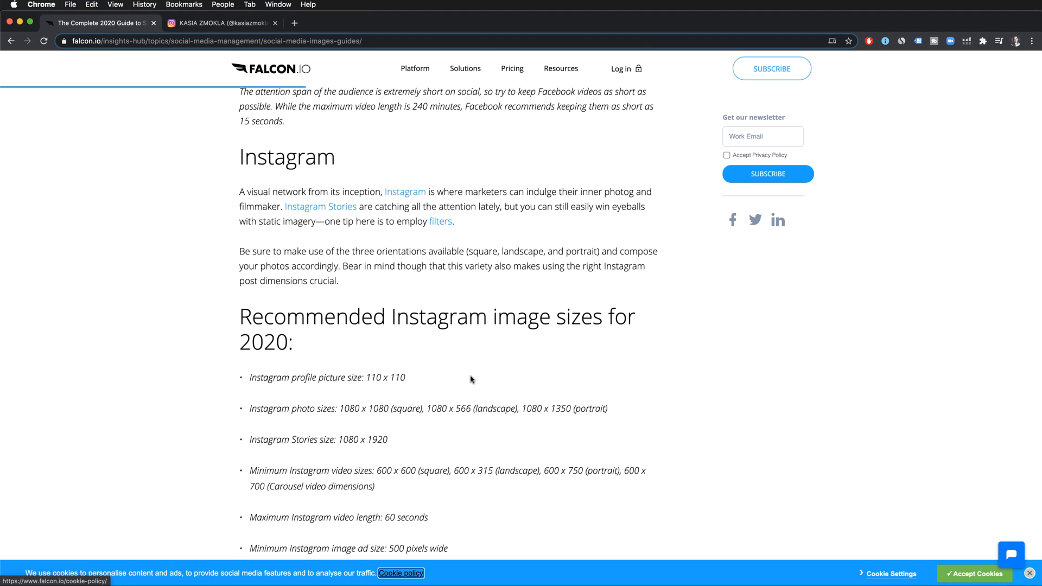
scroll(471, 379, "down", 1)
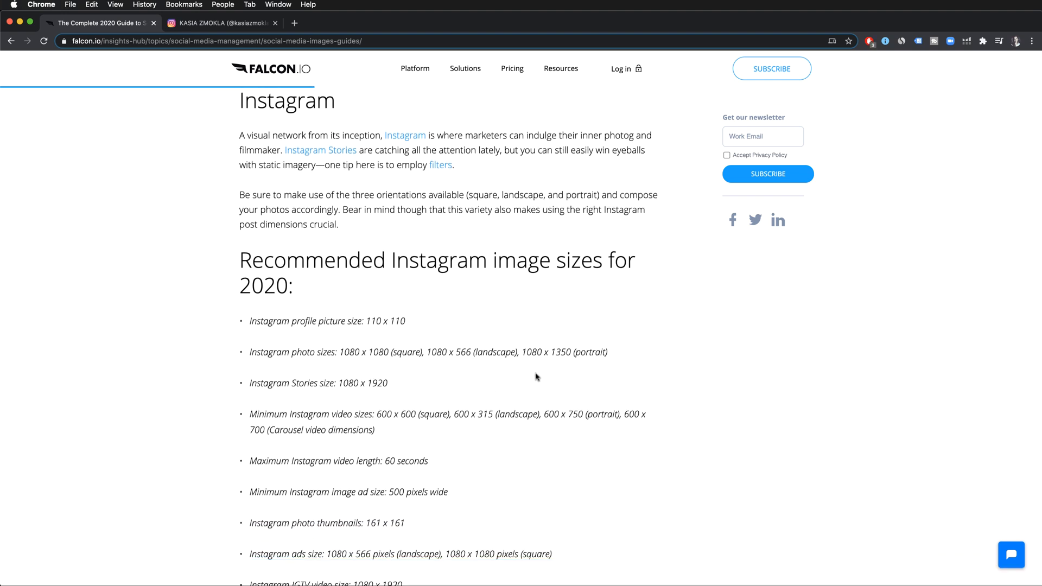
left_click_drag(521, 352, 608, 353)
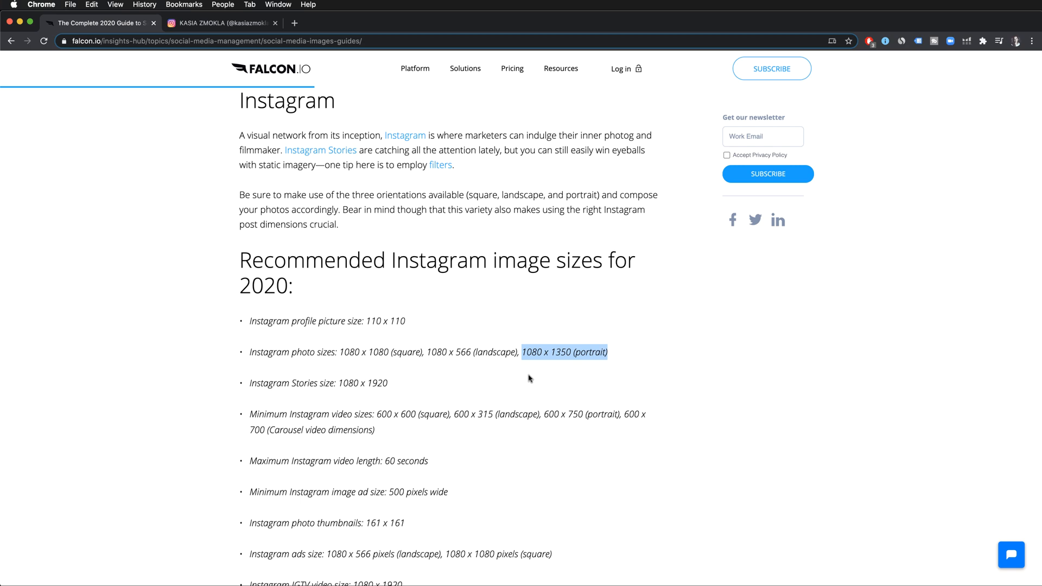
- Highlight the event image size "1920 x 1080" in the Facebook recommendations and return to the Instagram size list
scroll(688, 395, "up", 15)
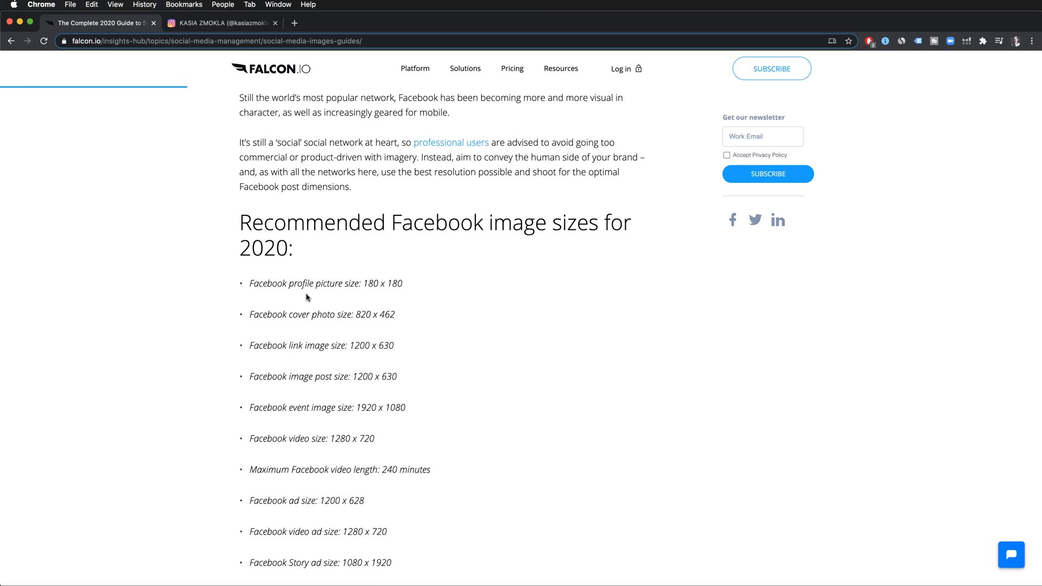
scroll(415, 345, "down", 2)
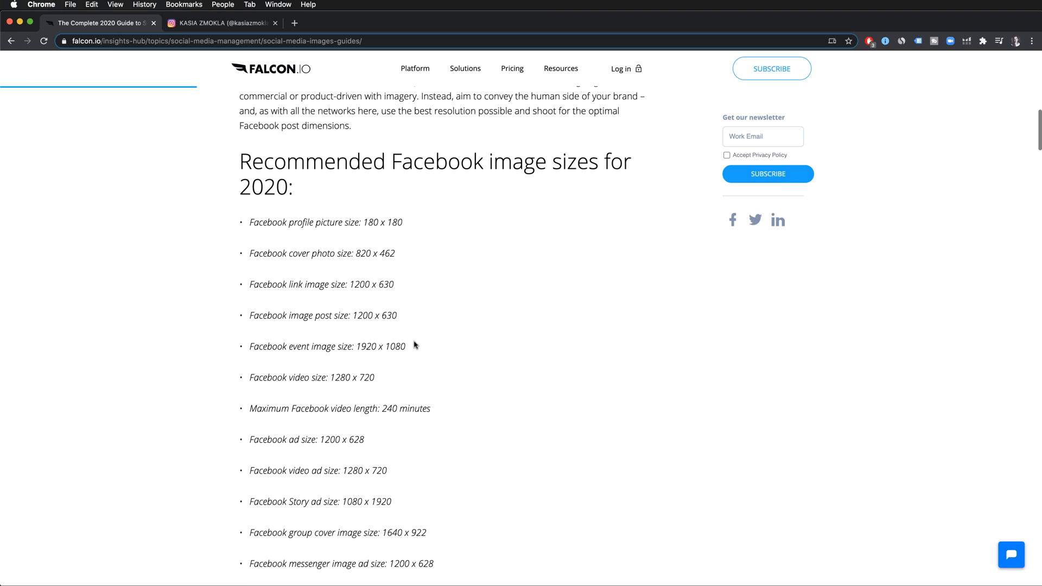
scroll(415, 344, "down", 1)
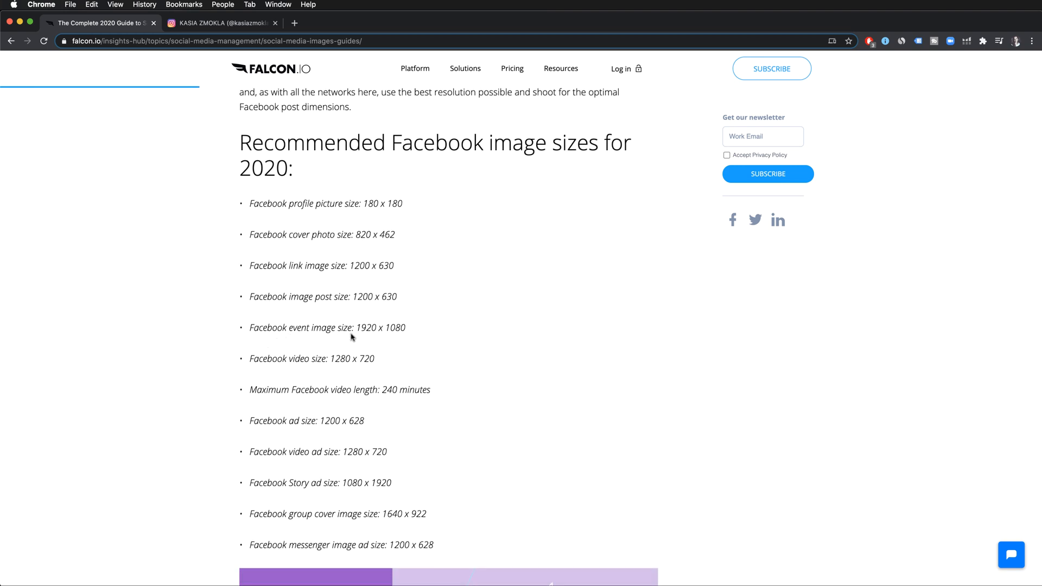
left_click_drag(357, 328, 412, 328)
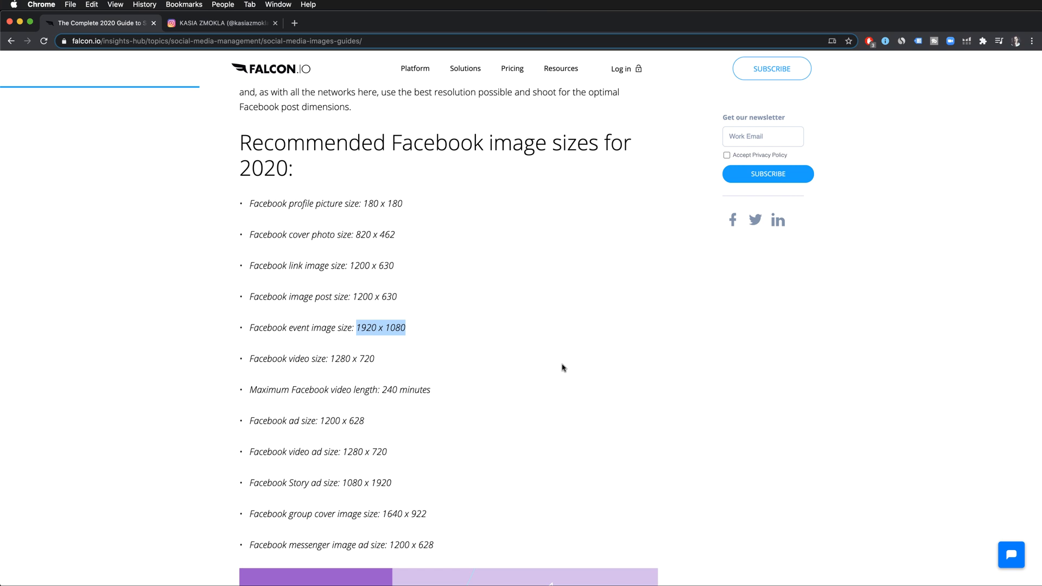
scroll(563, 367, "down", 10)
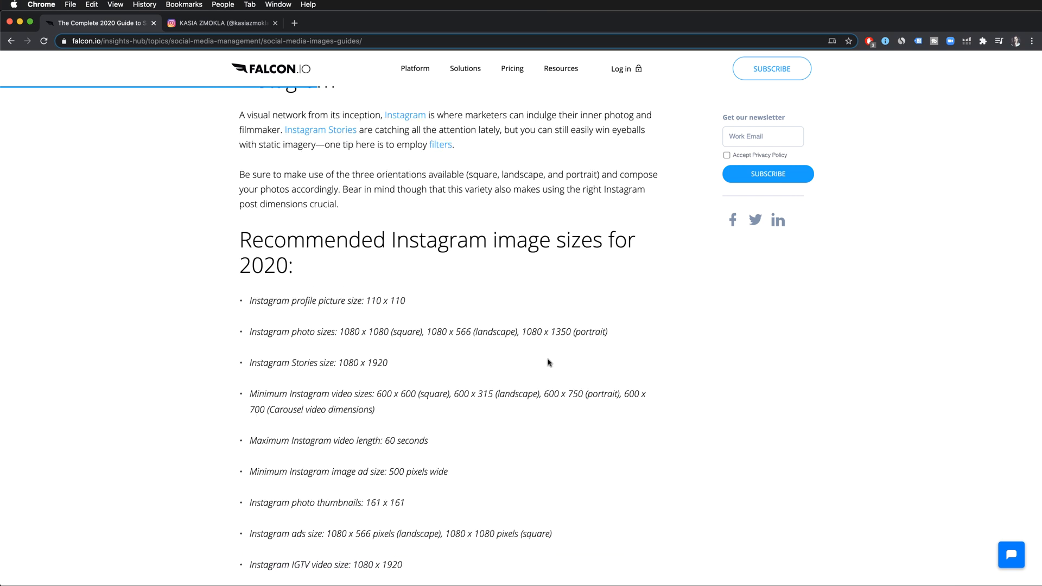
- Highlight the Instagram portrait size "1080 x 1350 (portrait)", switch to Capture One and clone the edited road photo variant
left_click_drag(522, 331, 611, 336)
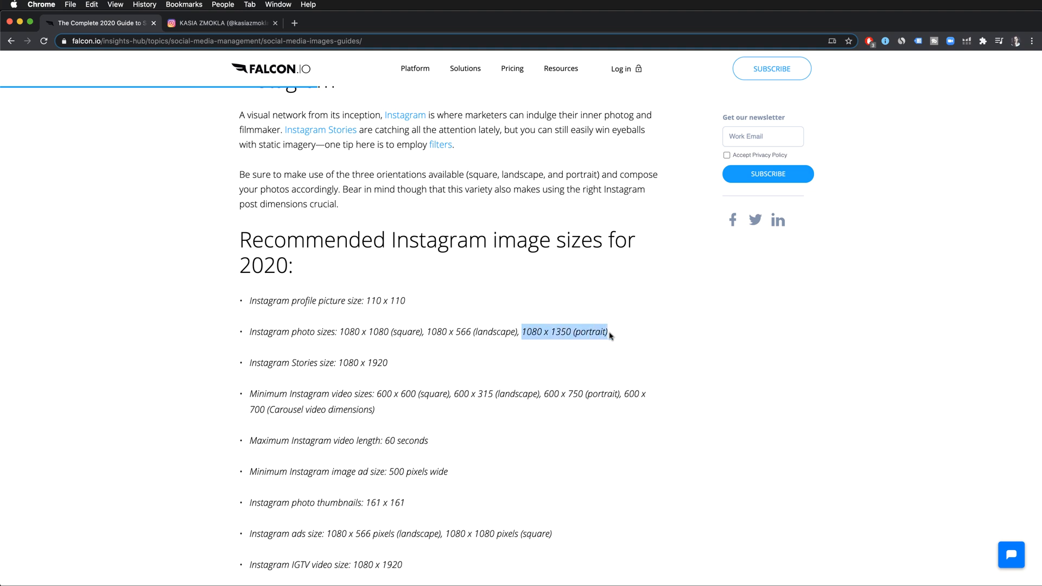
key("super+Tab")
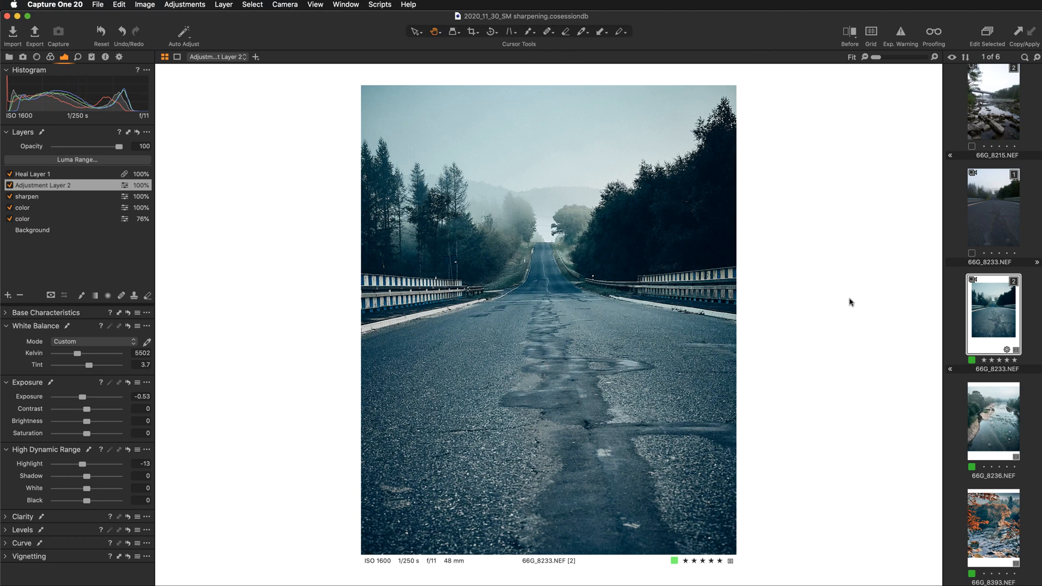
right_click(994, 311)
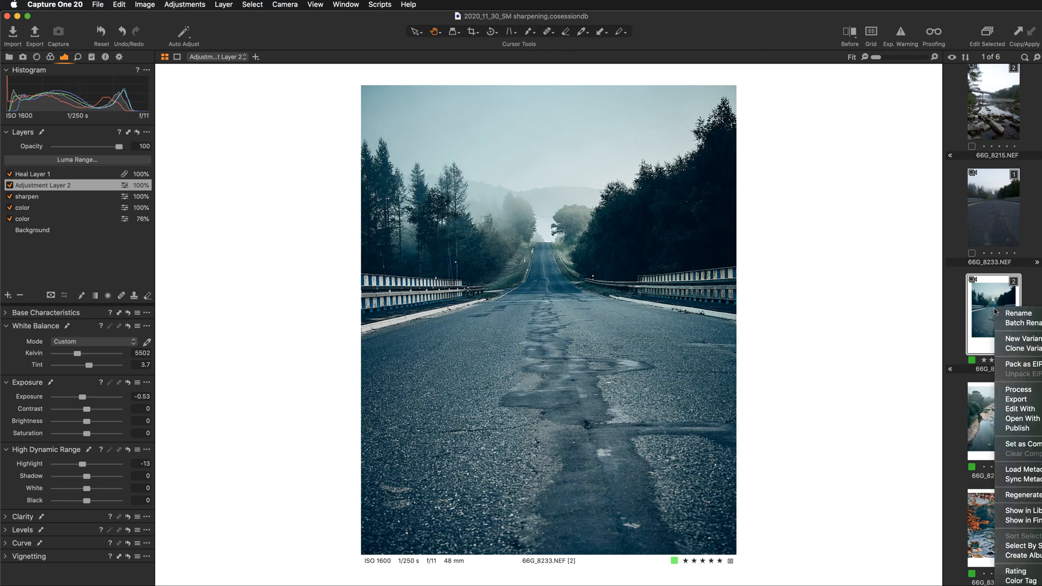
left_click(1014, 349)
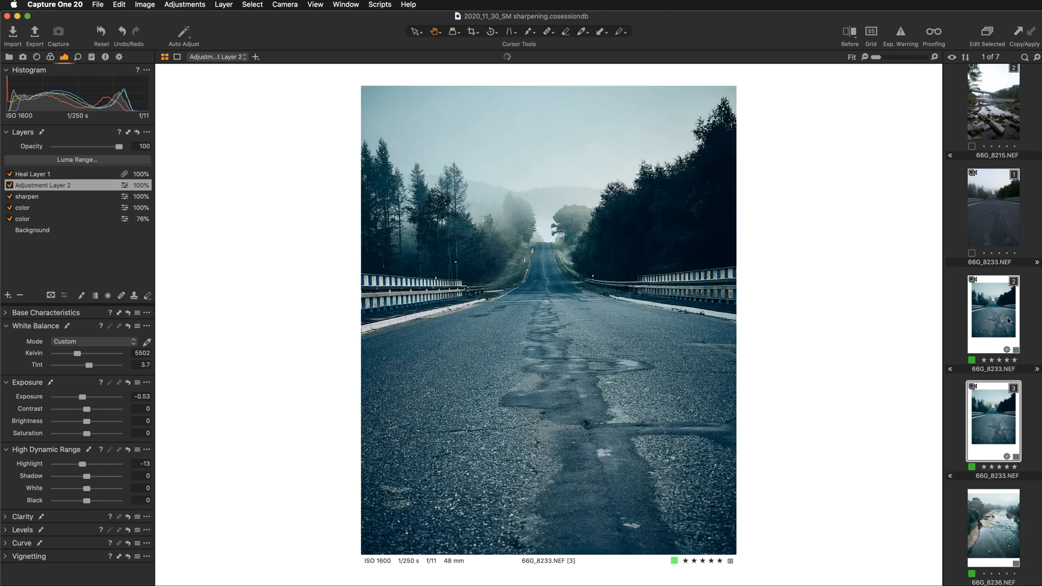
- Remove the crop from edited variant 2 of 66G_8233.NEF so the full frame shows
left_click(473, 31)
left_click(549, 138)
left_click(416, 32)
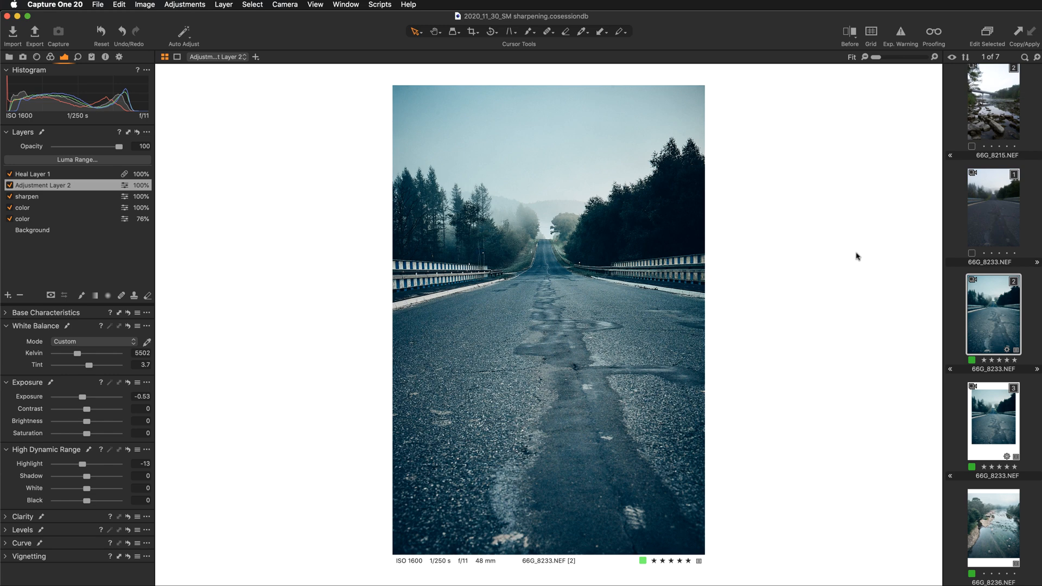
- Compare the unedited road photo with its cropped clone and the uncropped edited variant
left_click(993, 217)
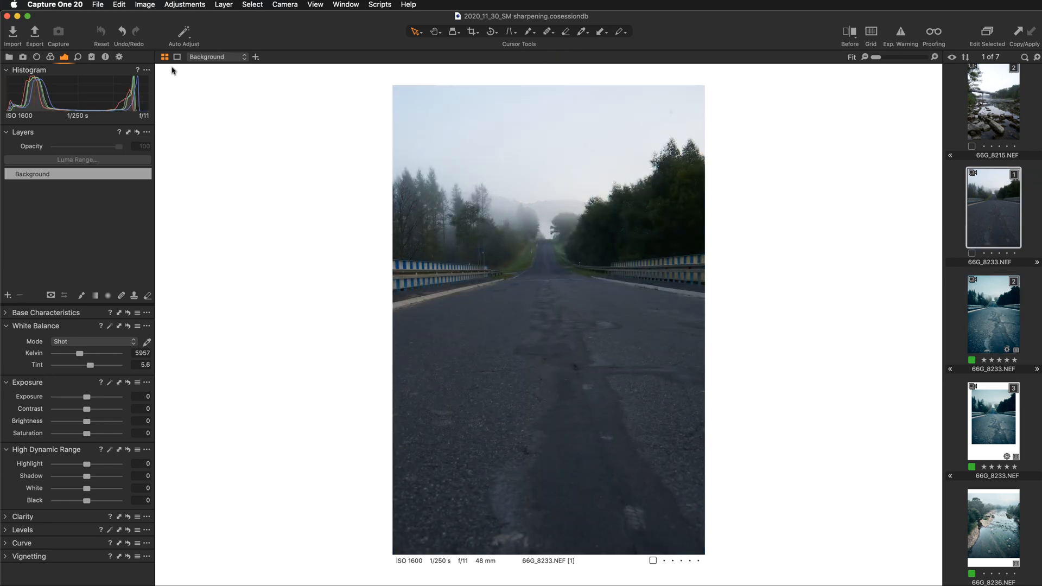
left_click(471, 33)
left_click(1001, 413)
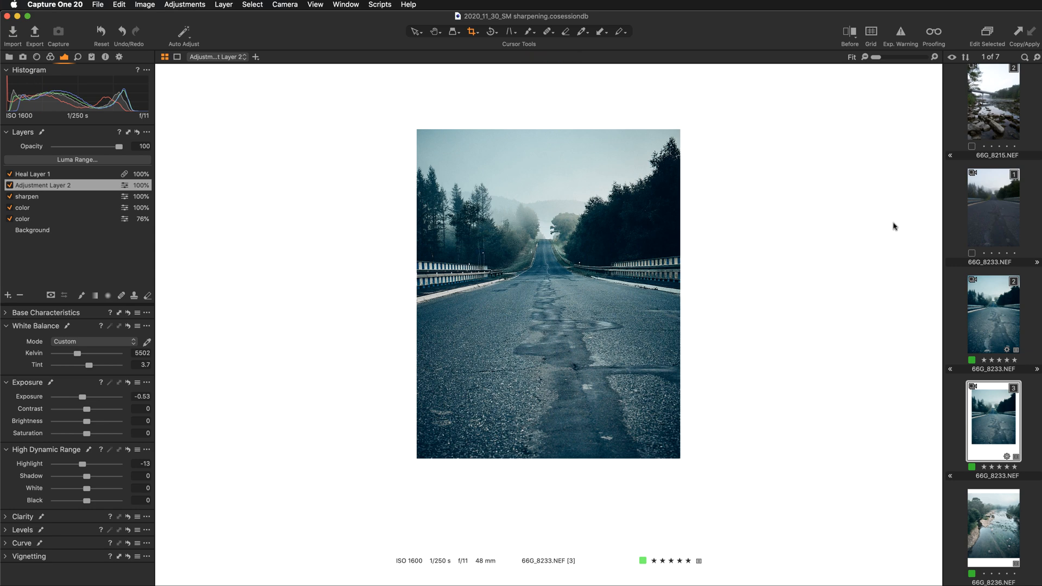
left_click(1001, 218)
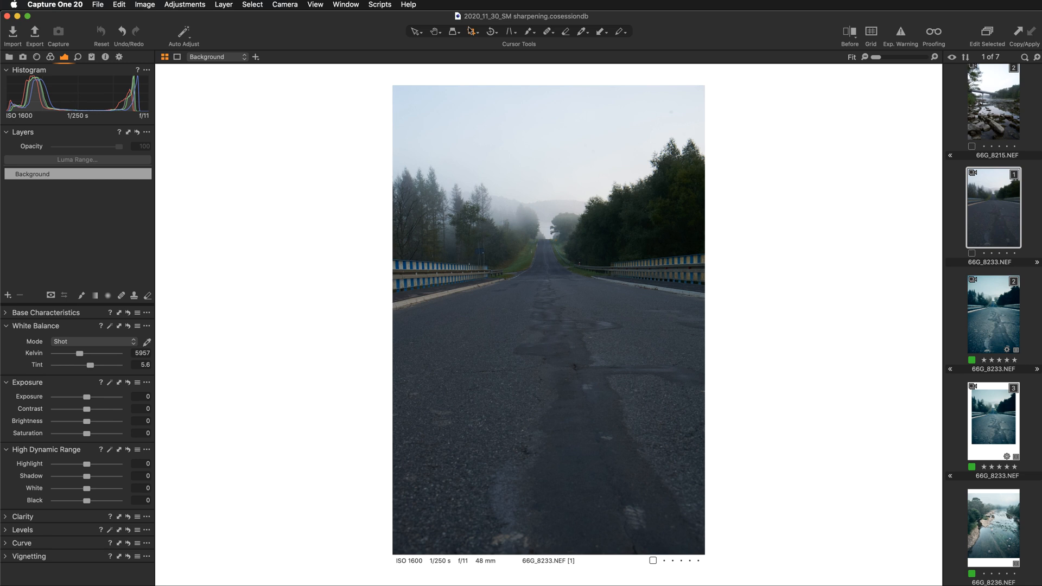
right_click(521, 203)
left_click(1001, 320)
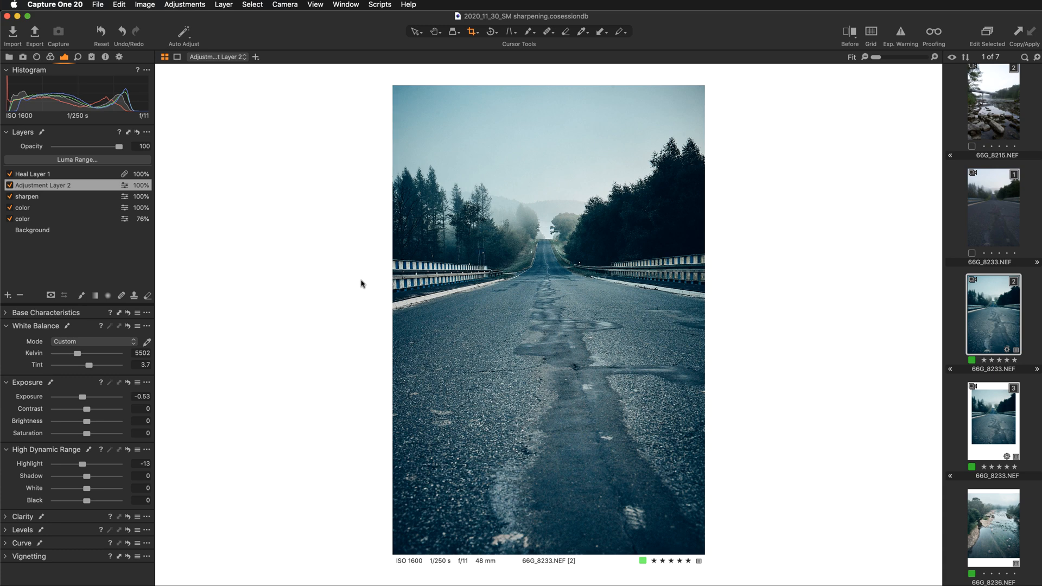
- Examine the unedited road photo at 100% around the horizon and railings, and return to the fitted view
left_click(1001, 228)
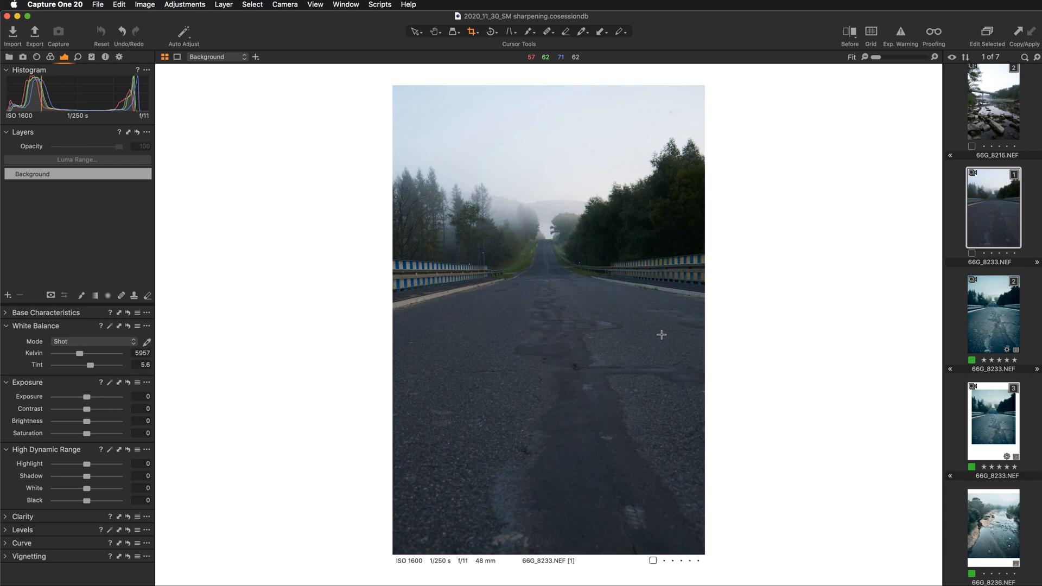
key("super+plus")
key("super+plus")
key("super+plus")
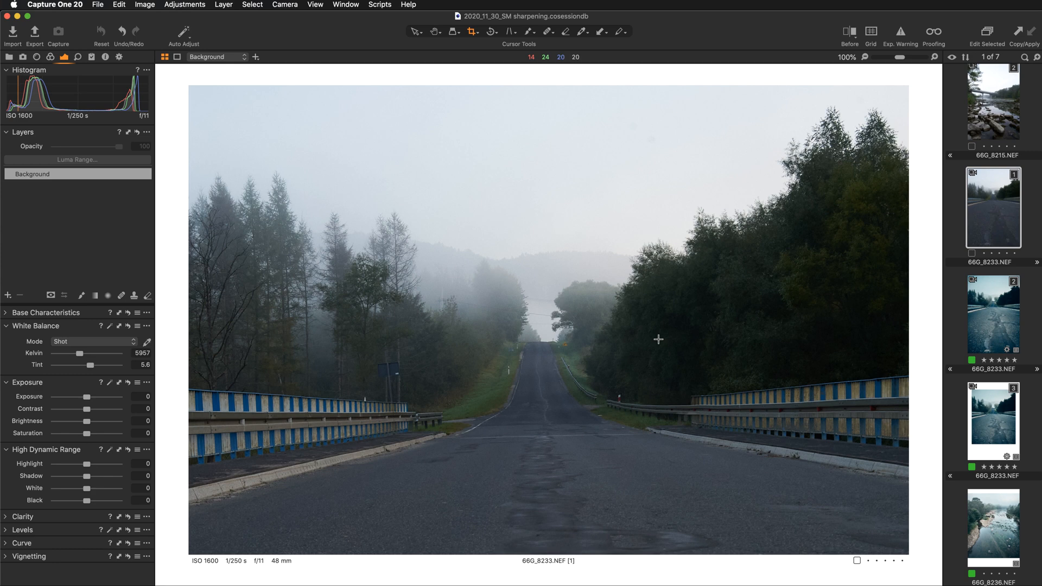
left_click(436, 31)
left_click_drag(690, 449, 667, 438)
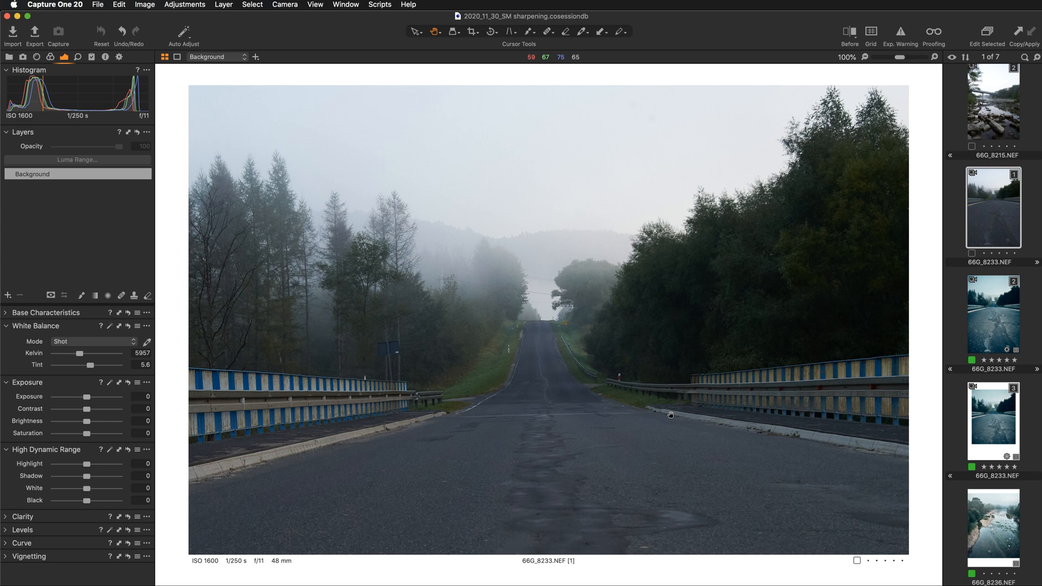
double_click(671, 416)
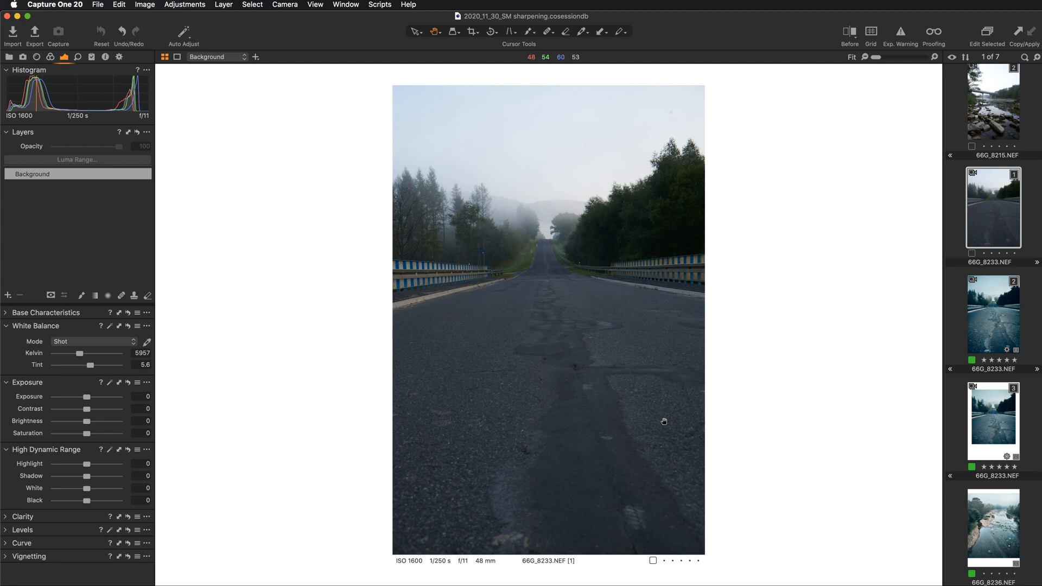
- Select edited variant 2 and toggle its sharpen layer off and on to compare the effect
left_click(994, 320)
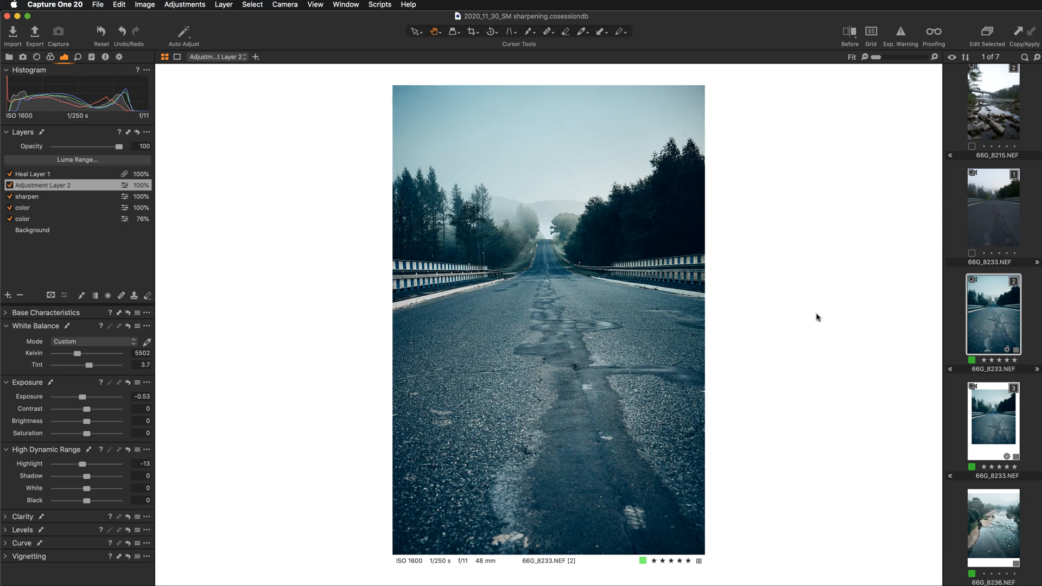
left_click(60, 200)
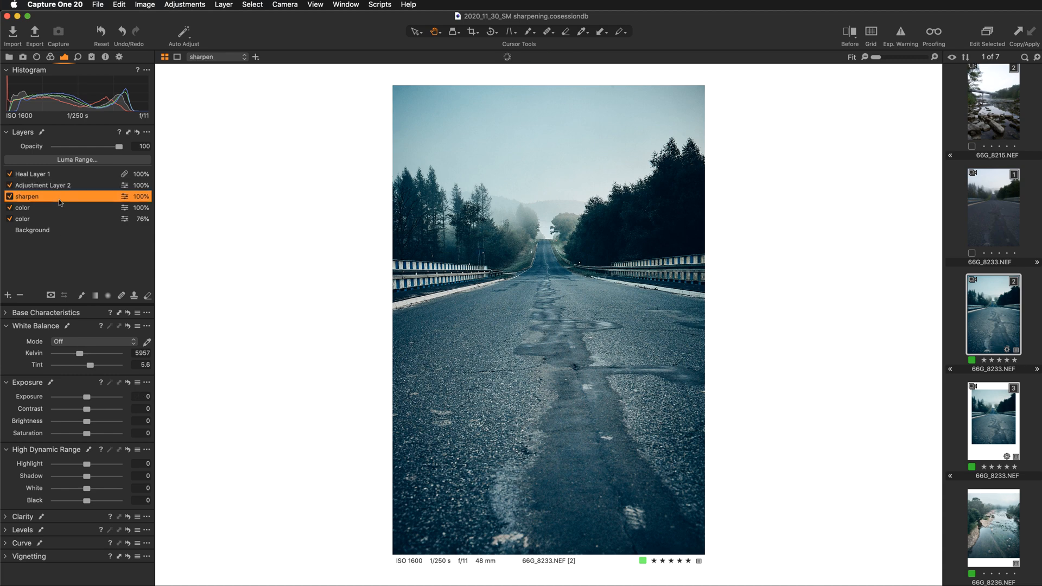
left_click(9, 197)
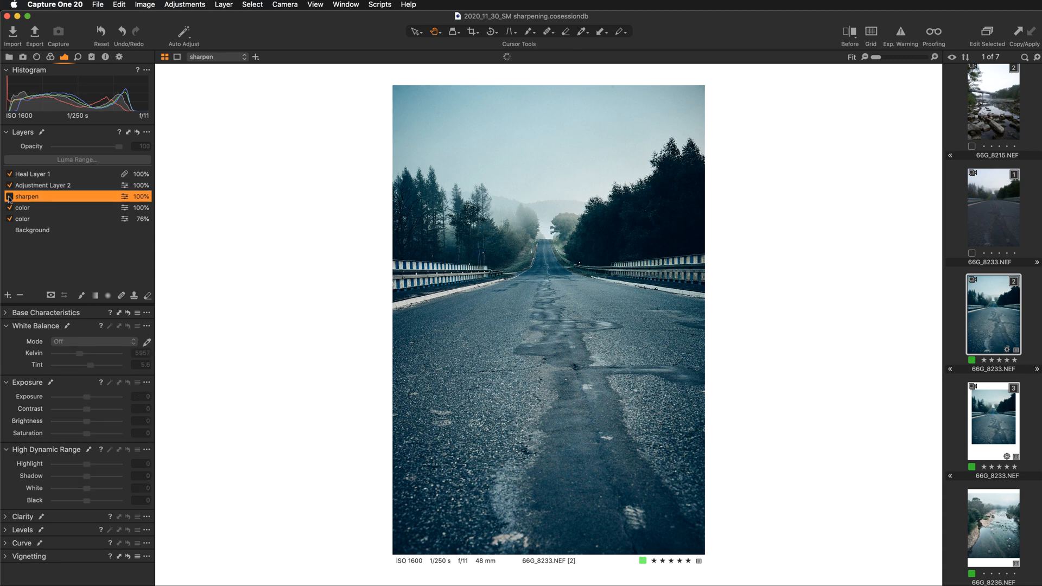
left_click(10, 197)
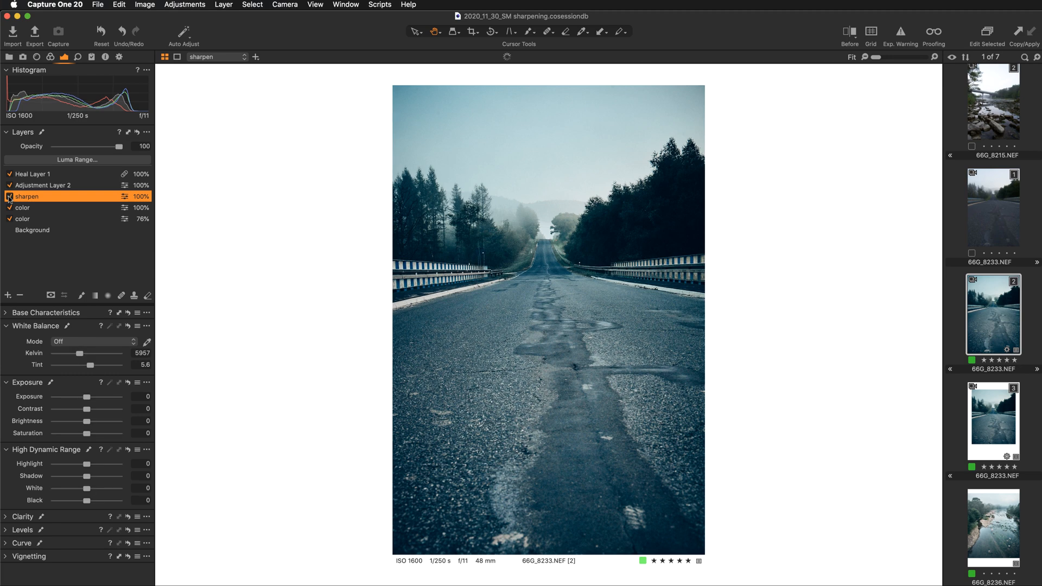
left_click(10, 197)
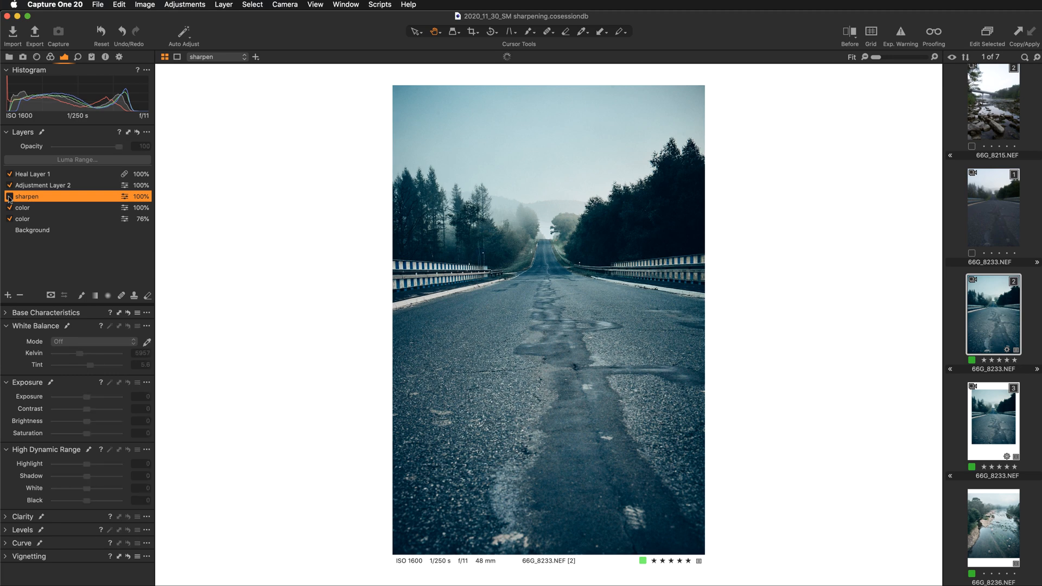
left_click(9, 197)
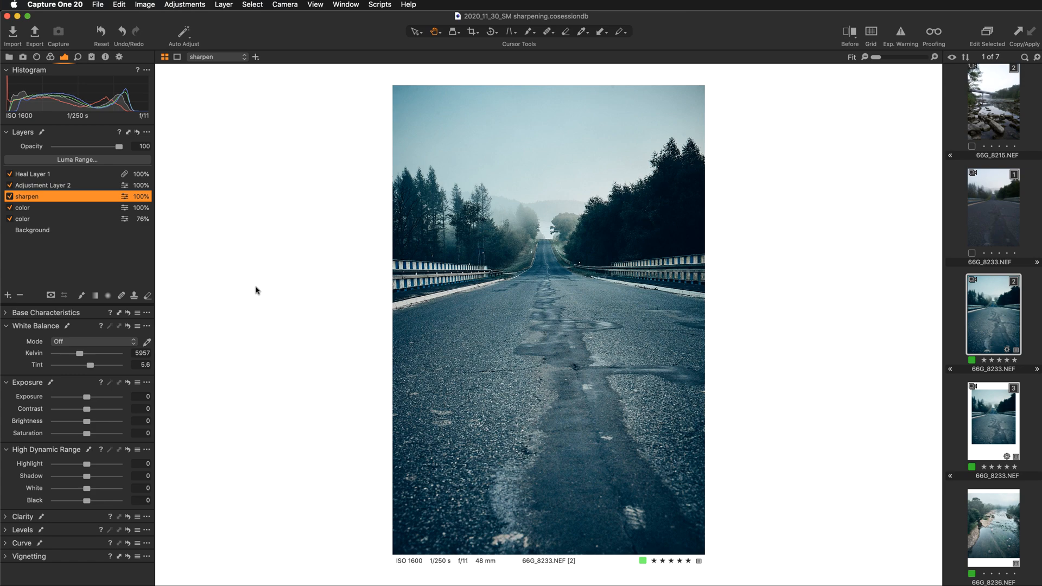
- Inspect the sharpened trees, railings and asphalt of the edited photo at 100% and 200%, and return to the fitted view
key("super+alt+0")
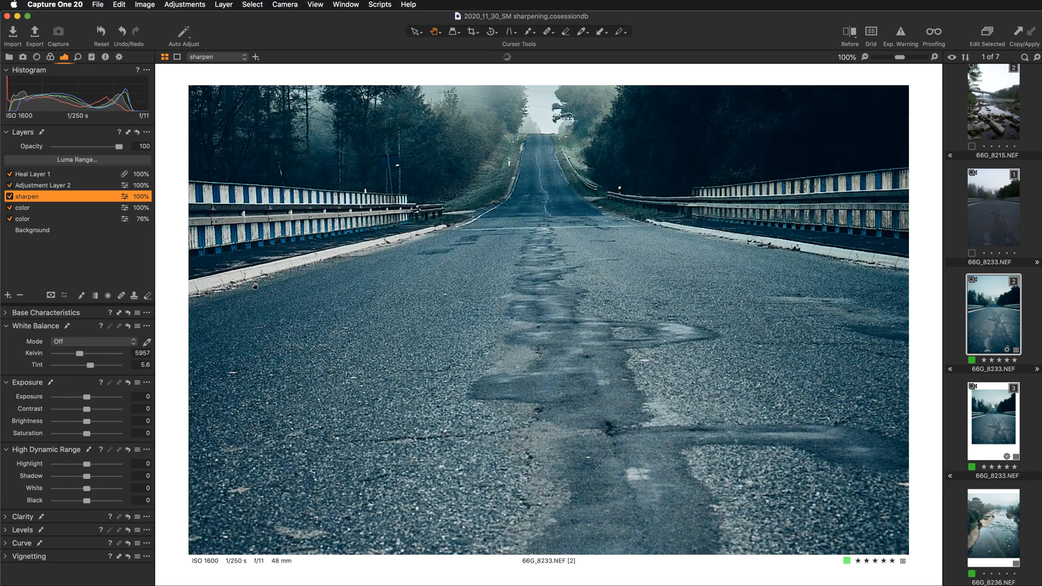
scroll(582, 233, "up", 5)
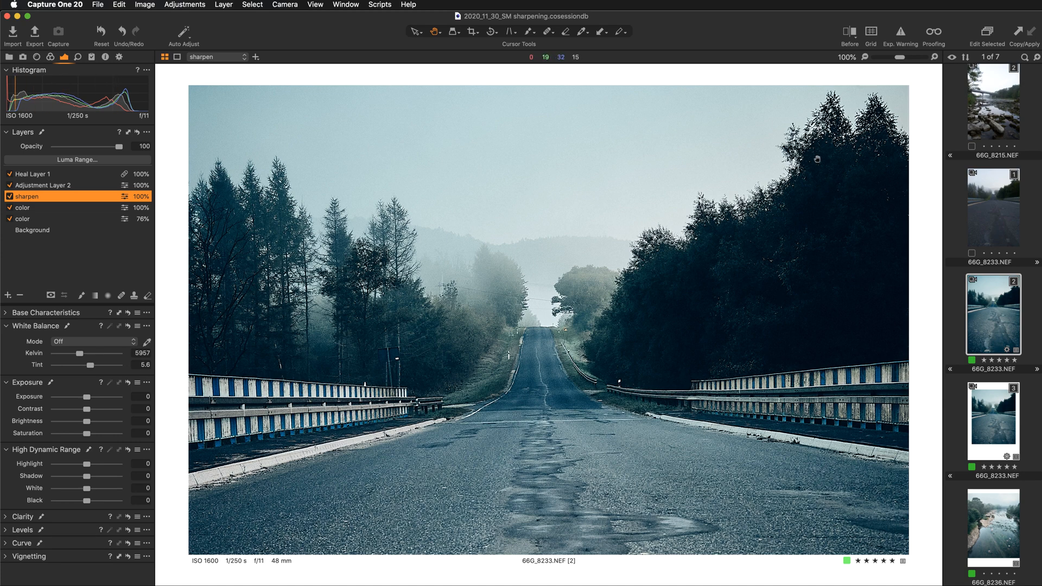
key("super+plus")
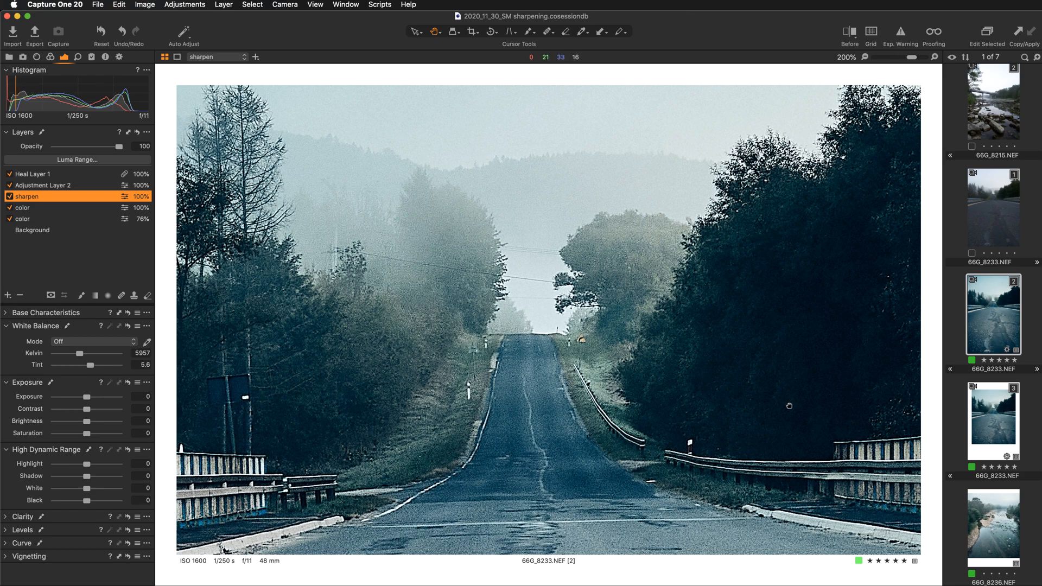
scroll(787, 404, "down", 5)
scroll(786, 404, "right", 3)
scroll(779, 445, "down", 5)
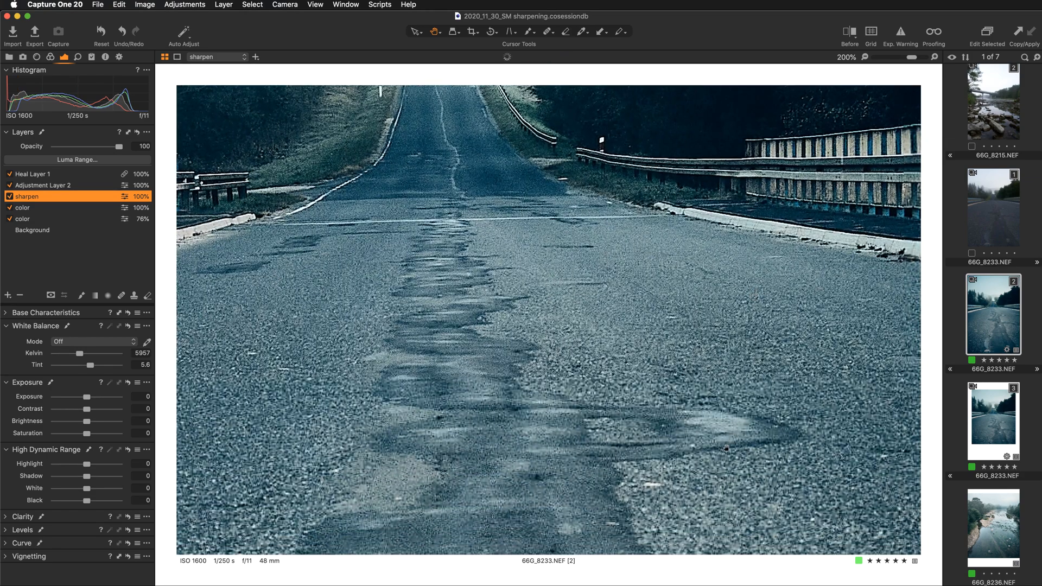
left_click_drag(389, 433, 732, 420)
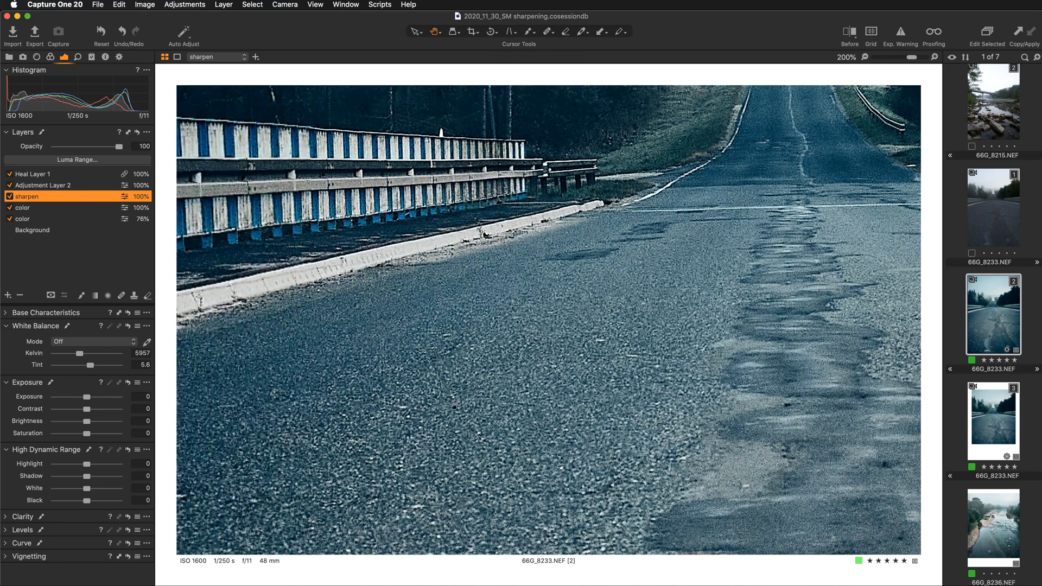
left_click_drag(789, 182, 520, 344)
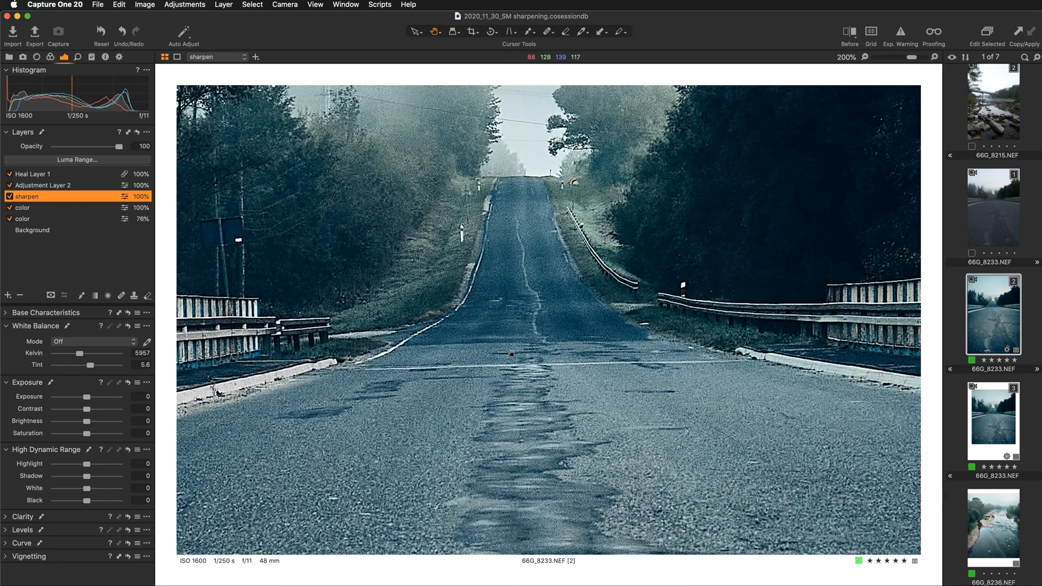
key("super+minus")
left_click_drag(668, 263, 680, 416)
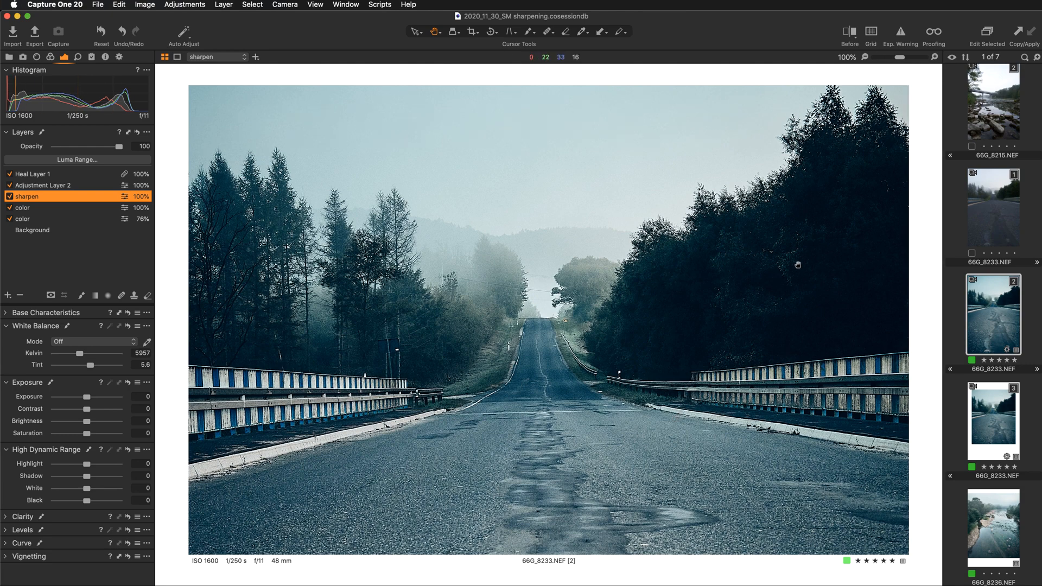
mouse_move(780, 372)
left_mouse_down()
mouse_move(781, 337)
mouse_move(779, 380)
left_mouse_up()
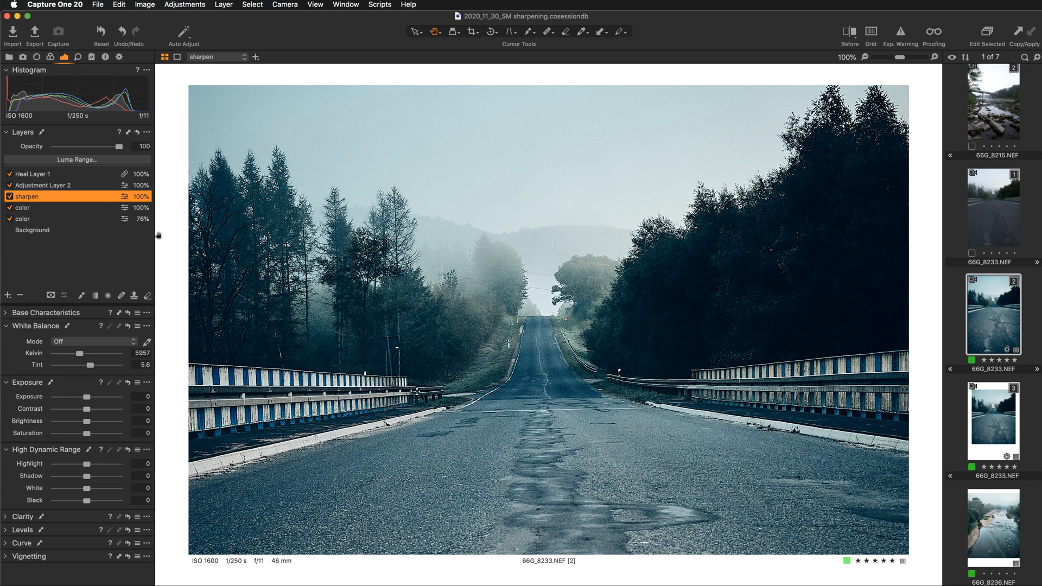
double_click(425, 288)
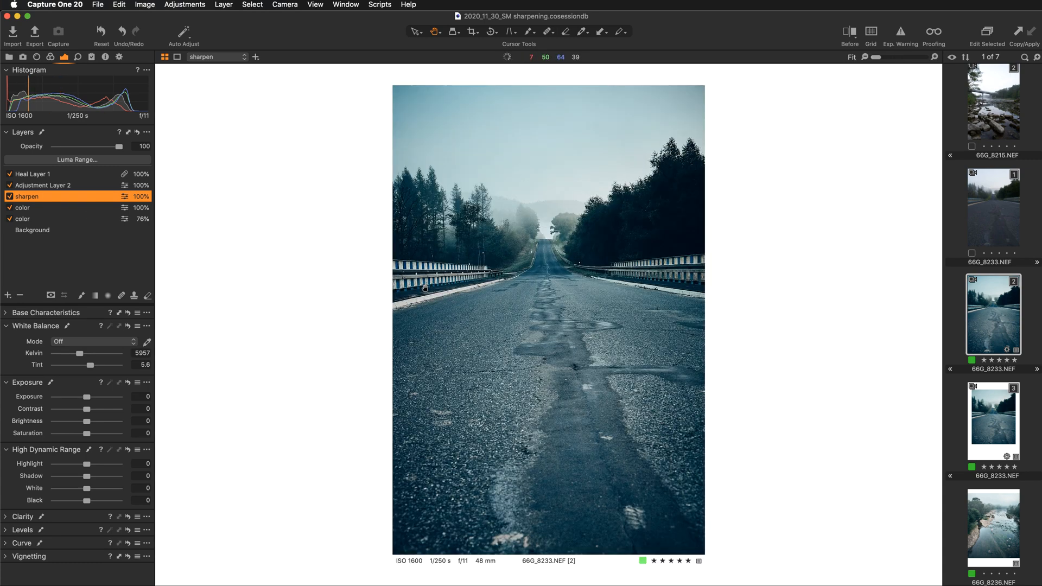
- Show and hide the sharpen layer's mask, and toggle the layer off and on again
key("m")
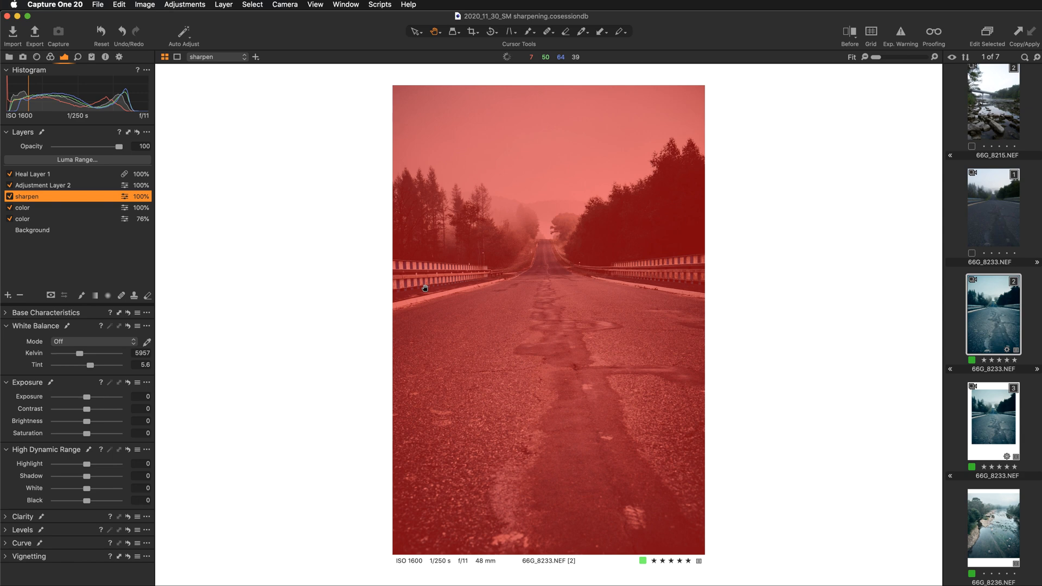
key("m")
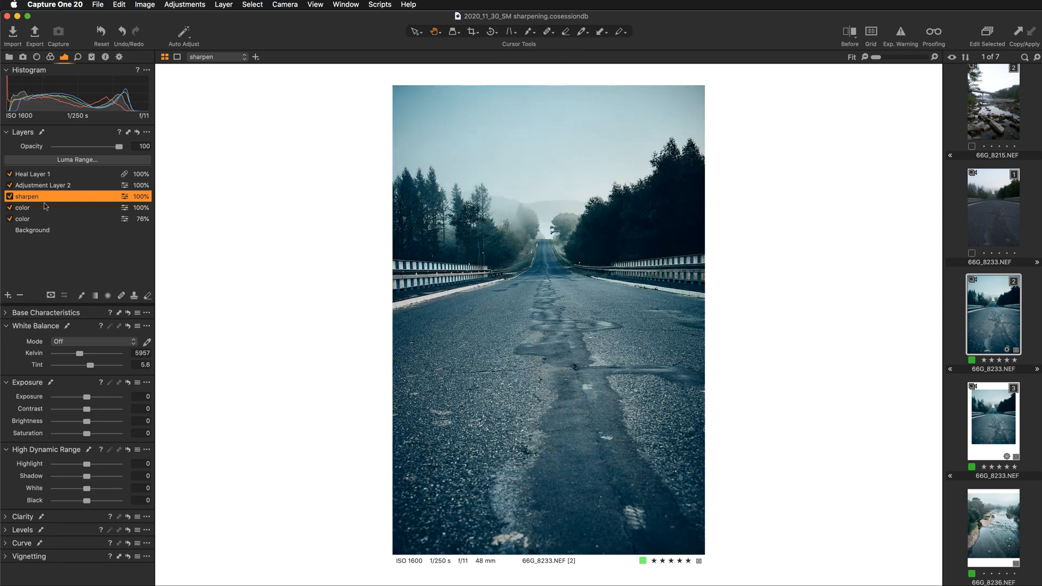
left_click(10, 197)
left_click(9, 197)
- Check the recommended Instagram portrait photo size in the Chrome guide, and review the available crop aspect ratios in Capture One
key("super+Tab")
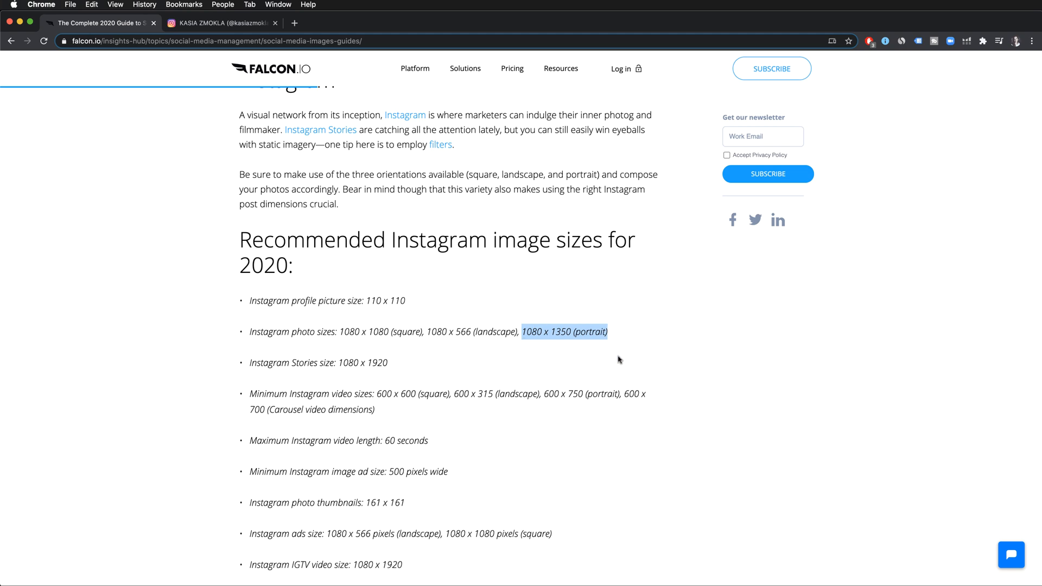
key("super+Tab")
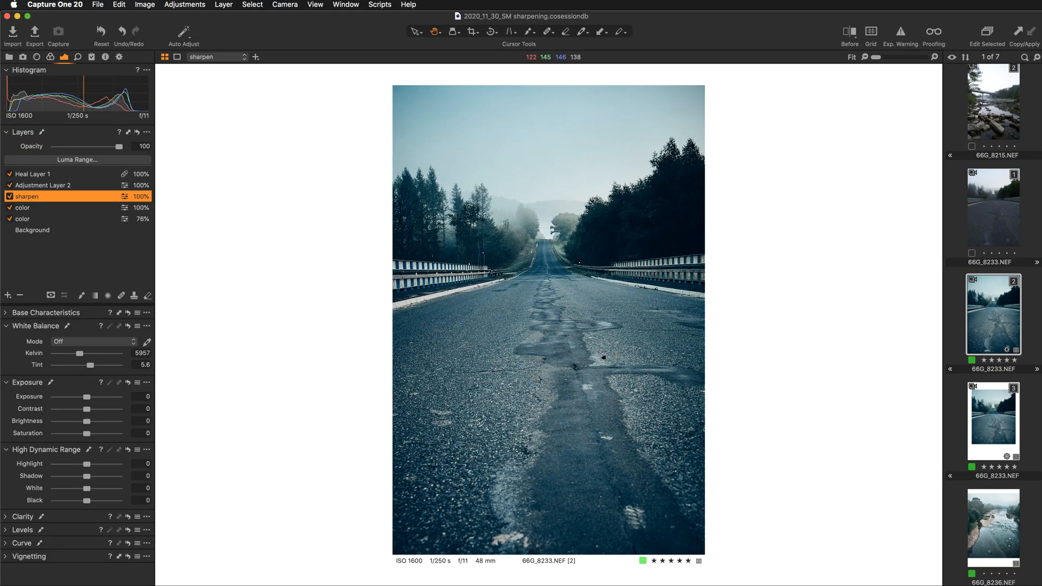
left_click(474, 33)
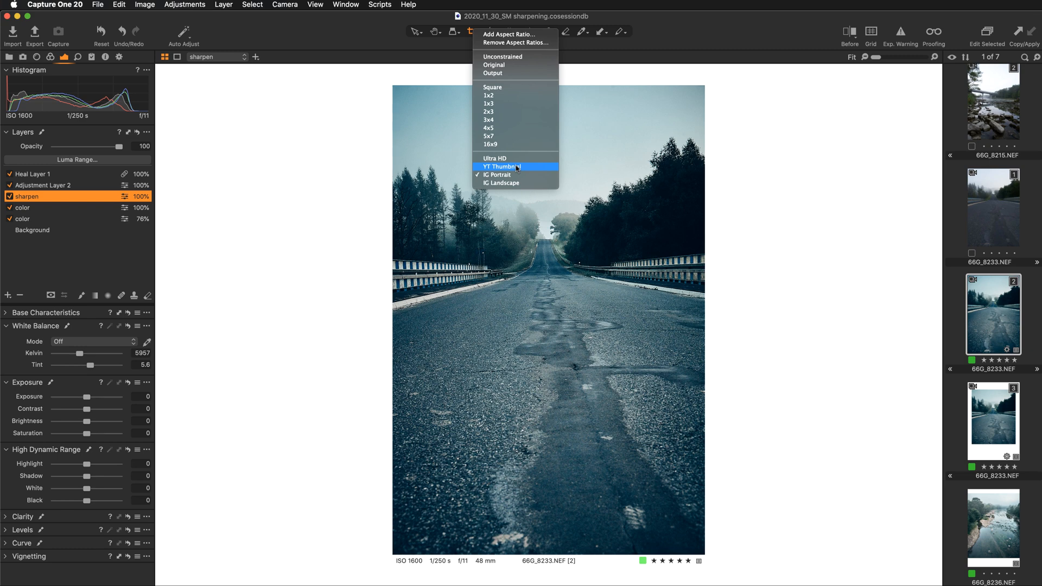
left_click(314, 202)
key("h")
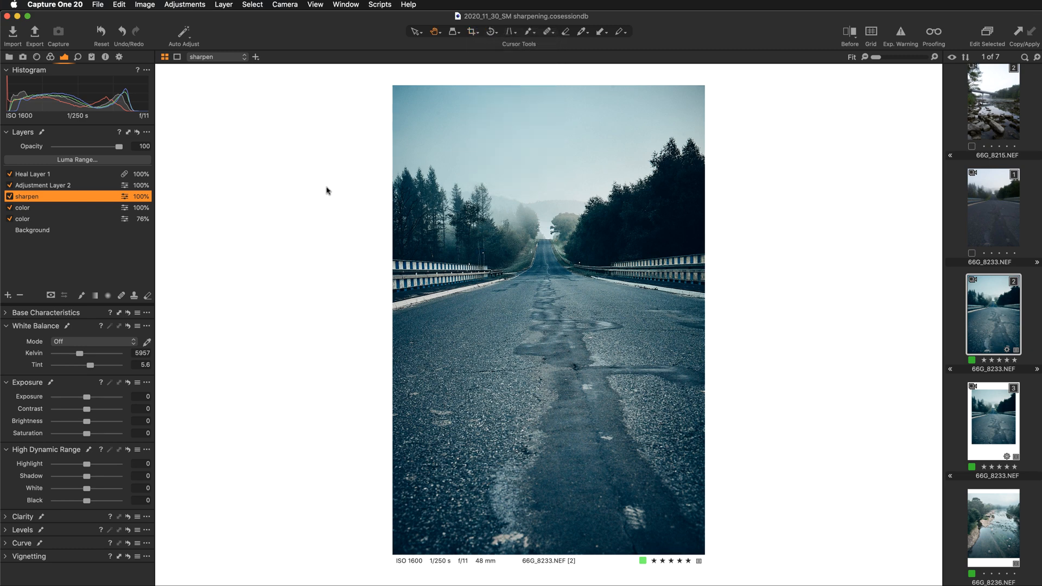
- Start a new custom crop aspect ratio and name it "IG test"
left_click(473, 32)
left_click(474, 34)
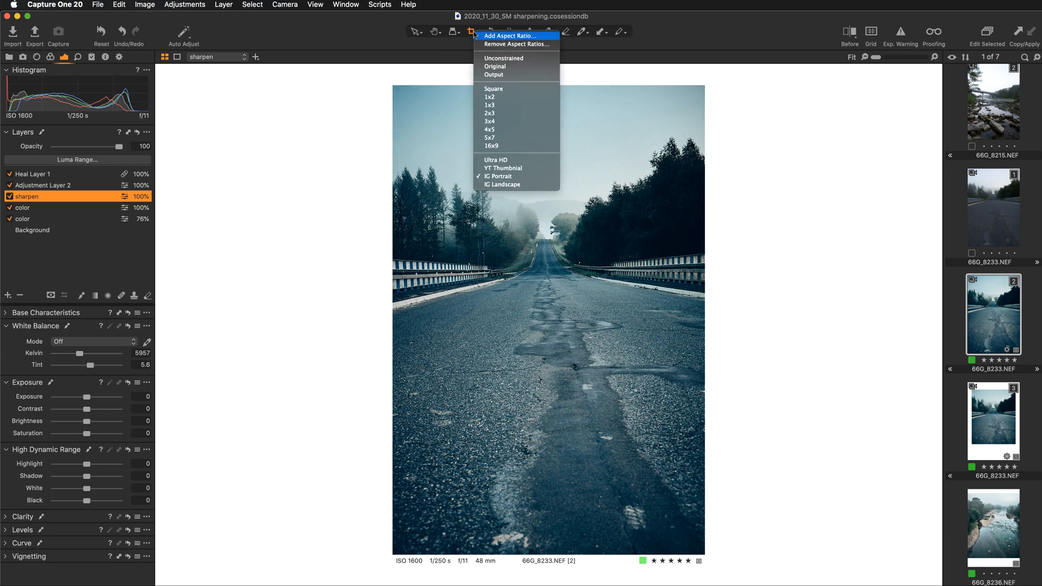
left_click(509, 37)
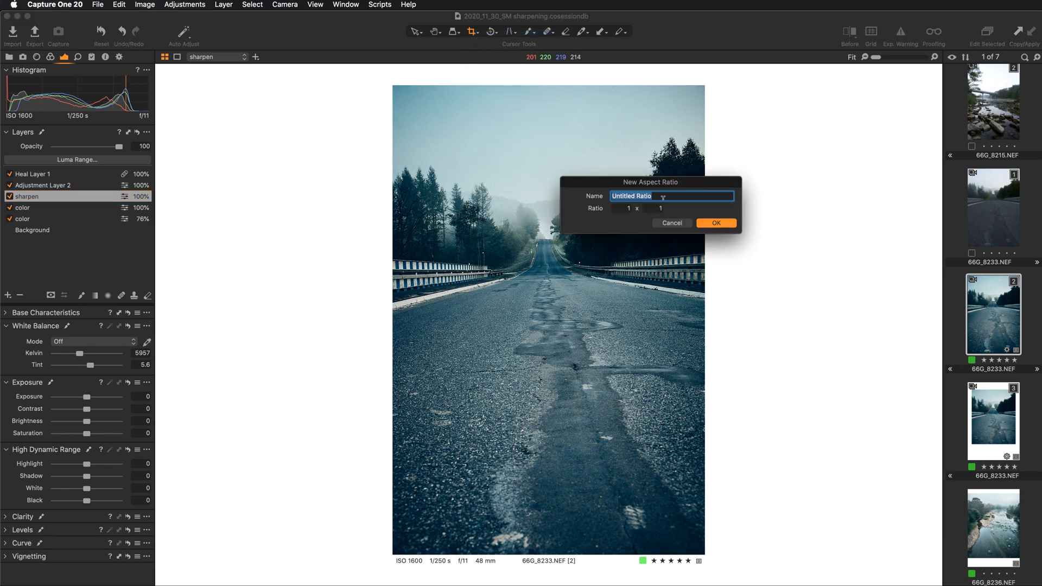
type("IG test")
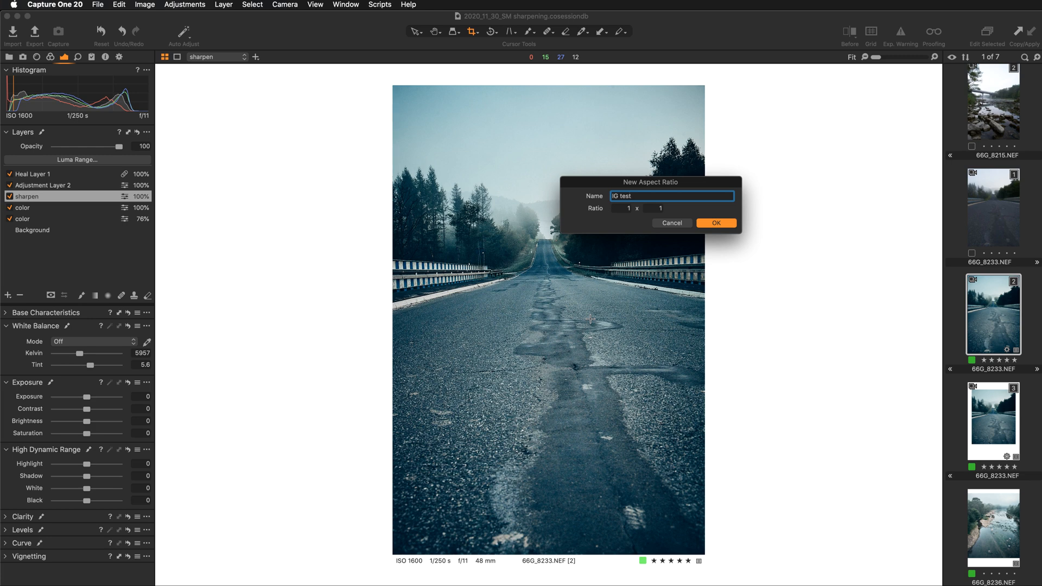
- Set the new aspect ratio to 1080 x 1350, checking the values against the portrait size in the Chrome guide, and save it
key("super+Tab")
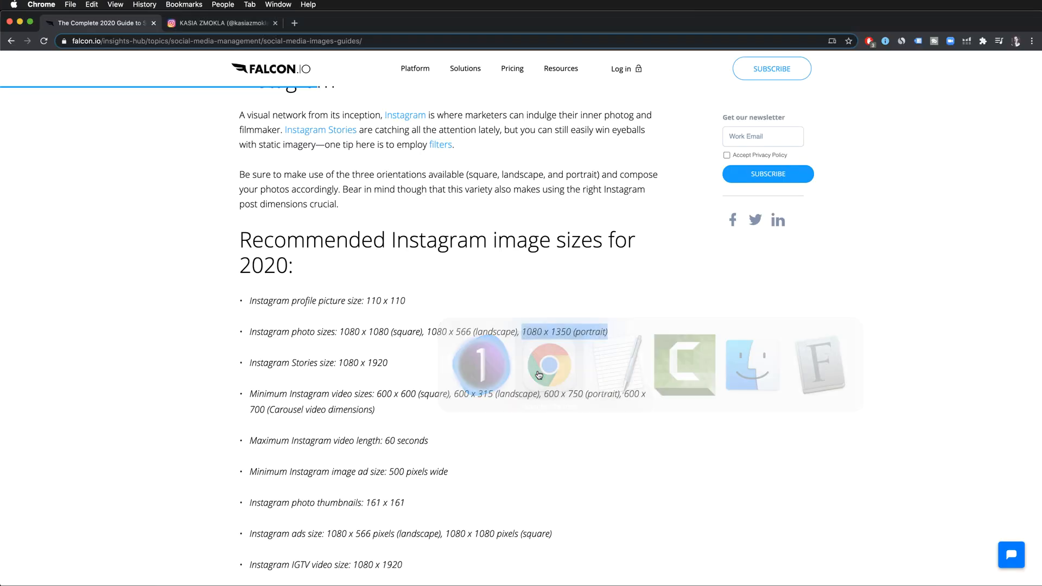
key("super+Tab")
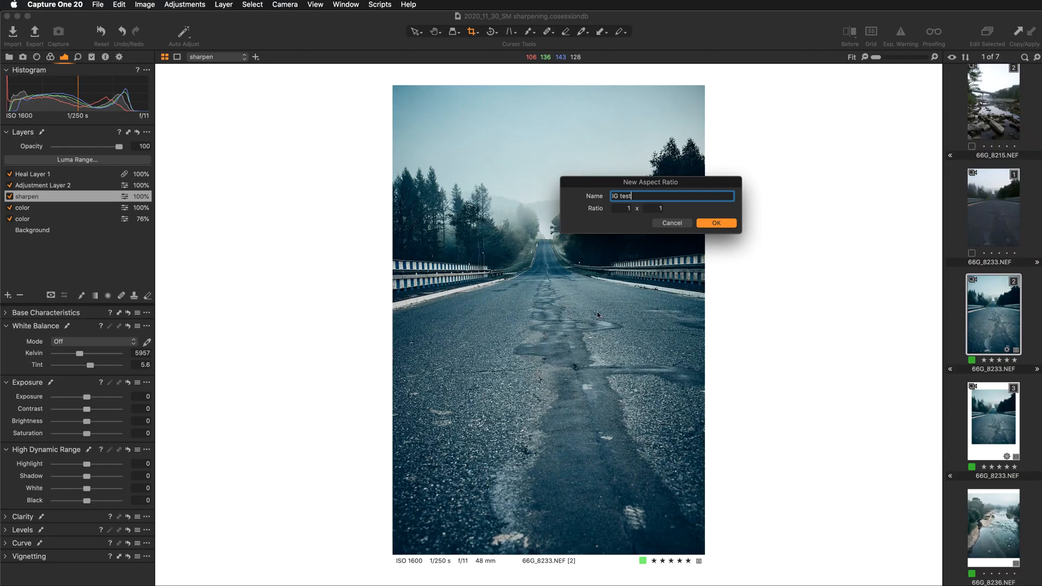
double_click(627, 208)
type("1080")
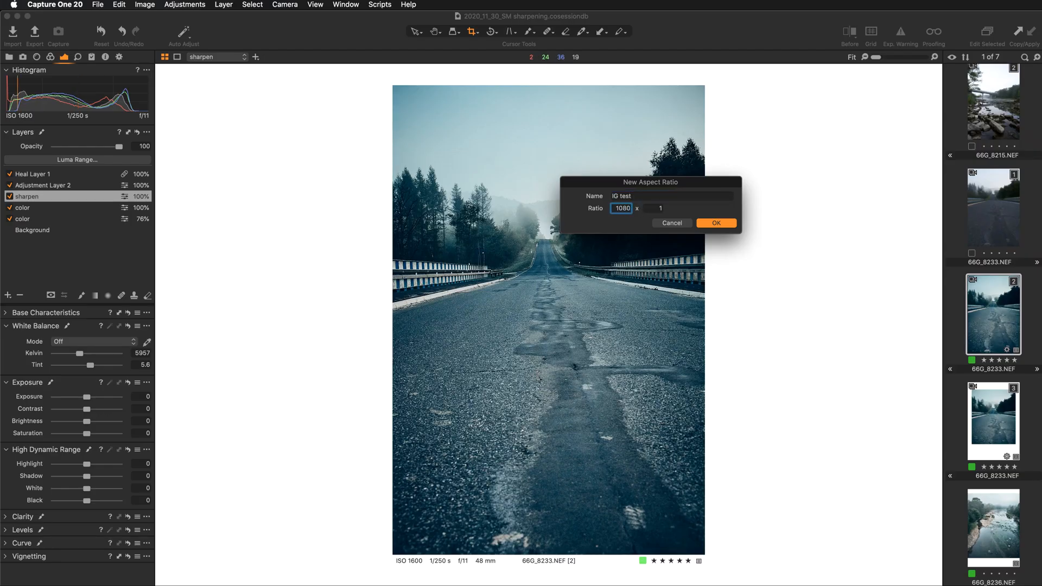
key("super+Tab")
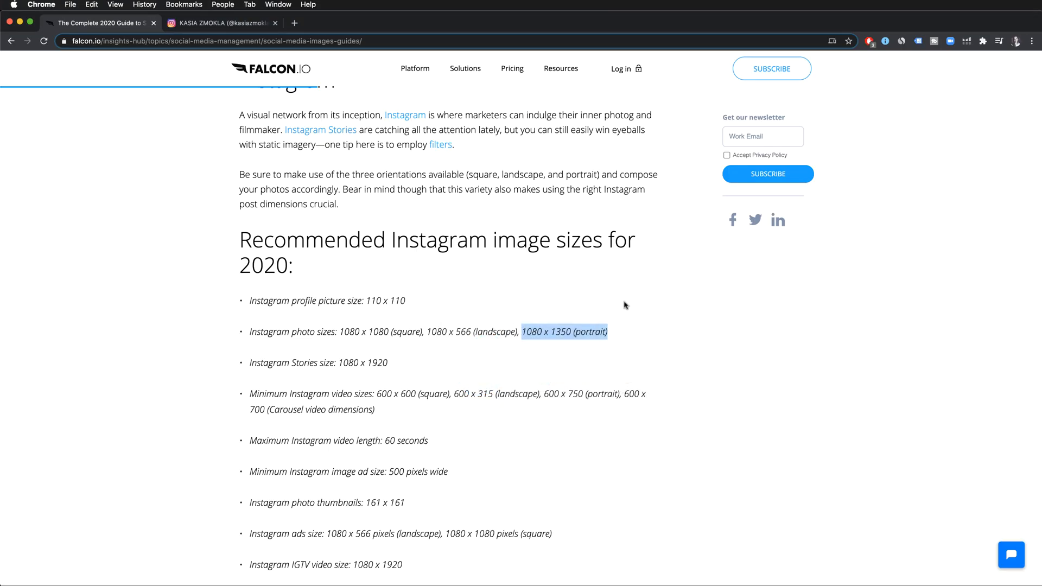
left_click_drag(551, 331, 571, 328)
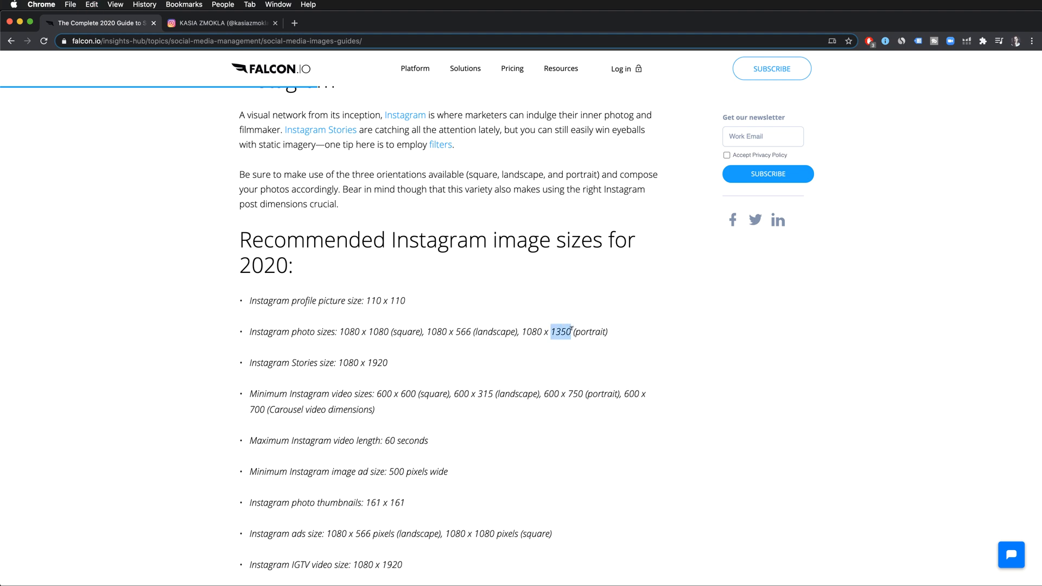
key("super+Tab")
left_click_drag(657, 207, 673, 207)
type("1350")
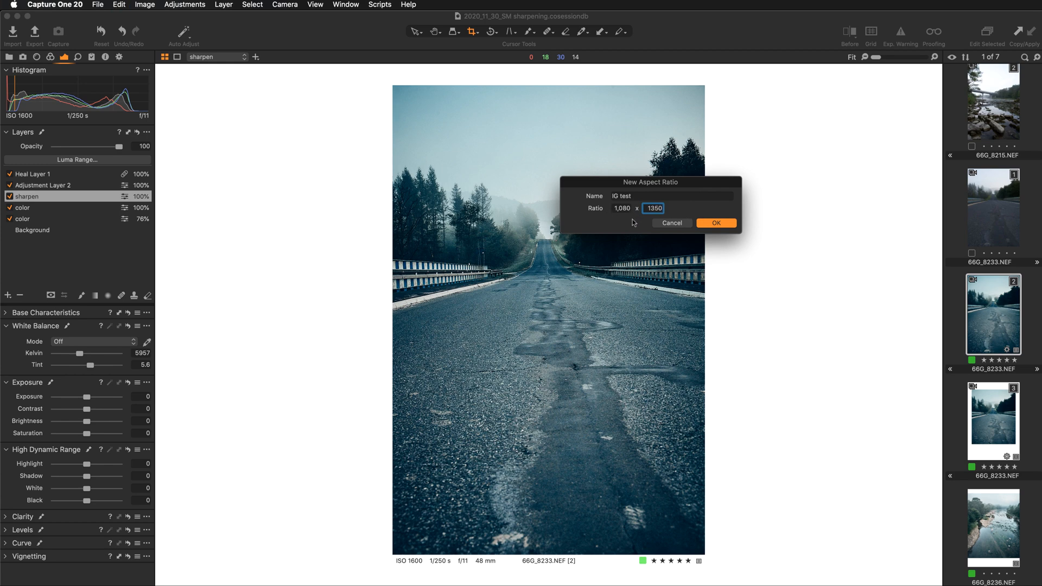
left_click(715, 224)
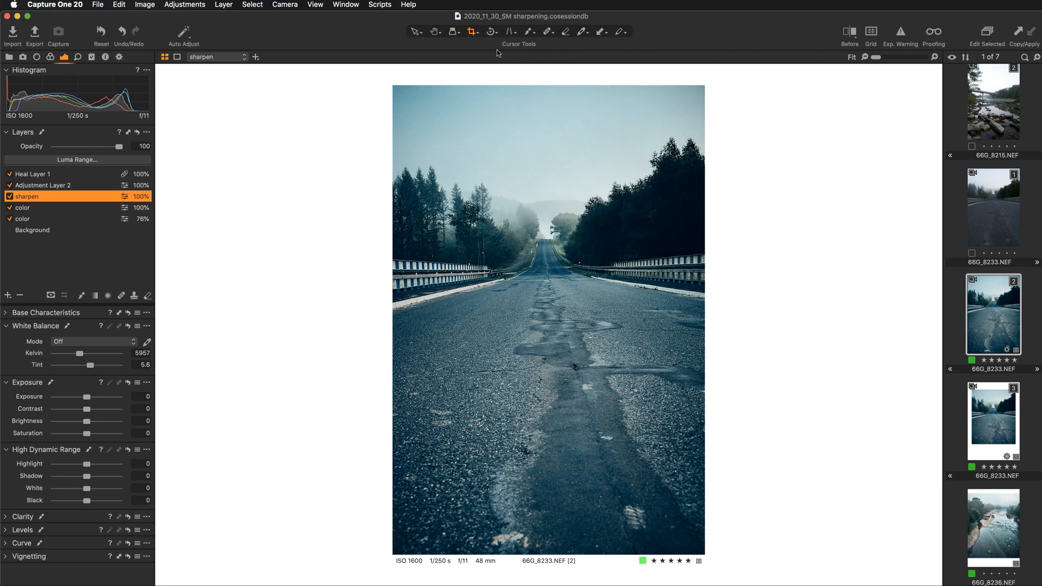
- Review the crop aspect ratio presets, including the new IG test entry, without choosing another one
left_click(473, 32)
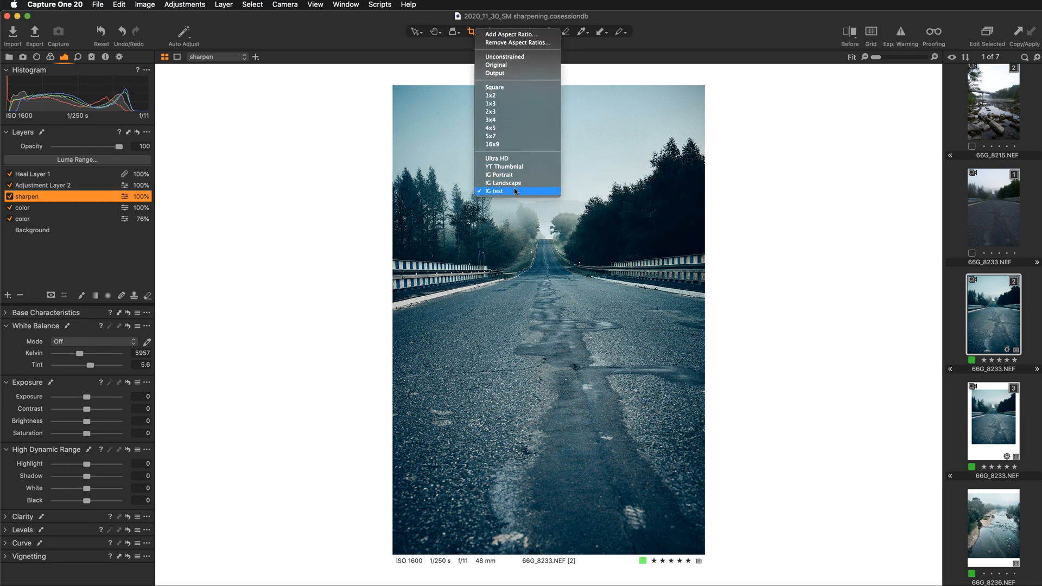
left_click(750, 196)
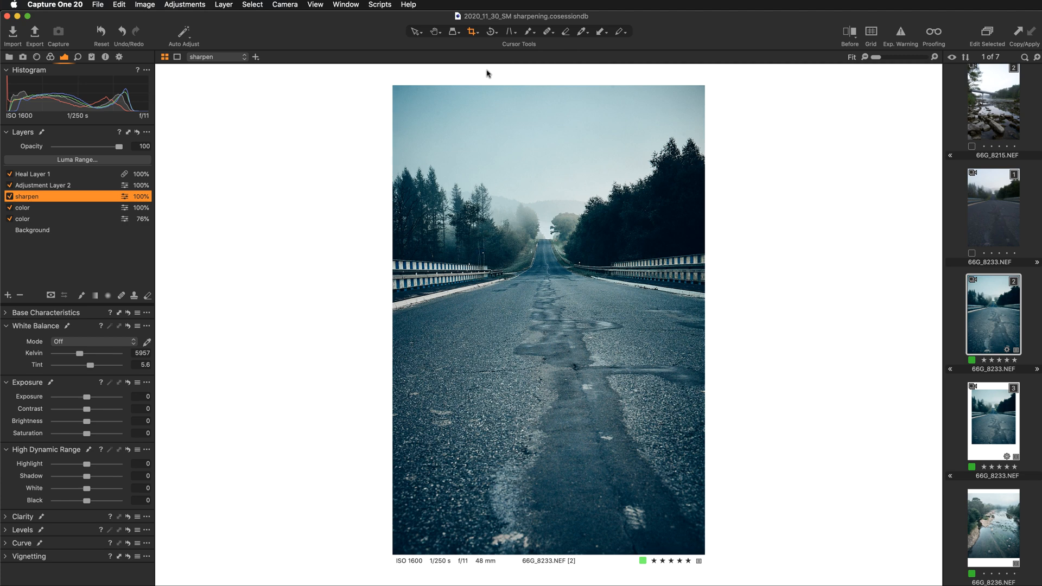
left_click(475, 33)
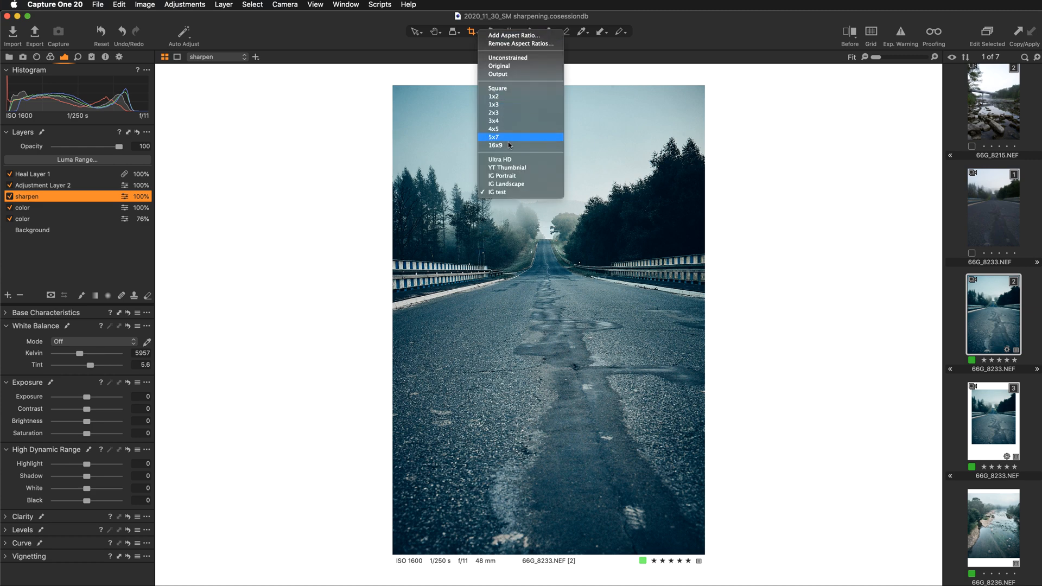
left_click(729, 184)
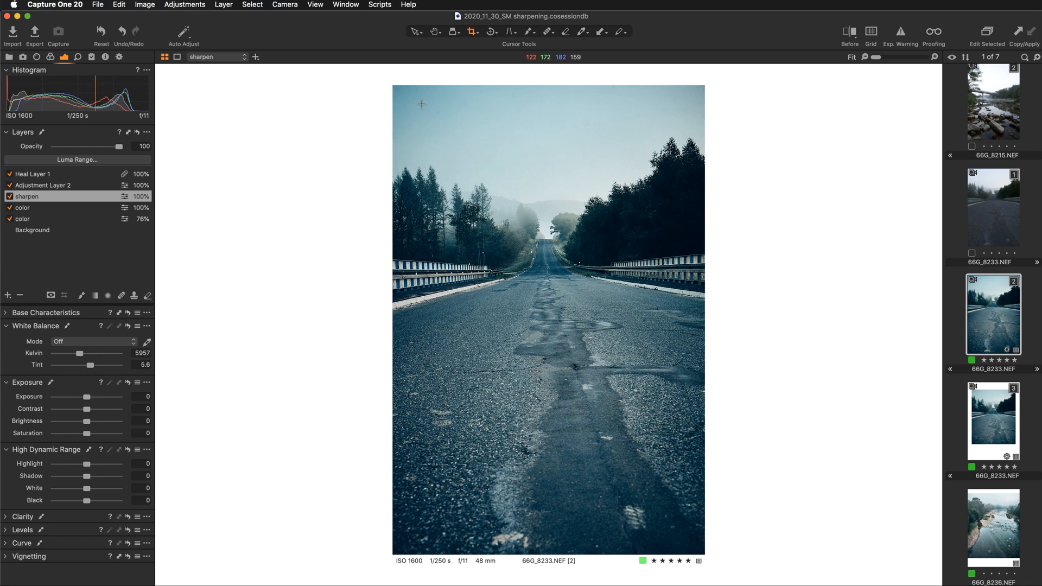
- Crop the road photo with the IG test ratio, trimming the foreground asphalt and slightly tightening the sky and sides around the road
left_click(475, 34)
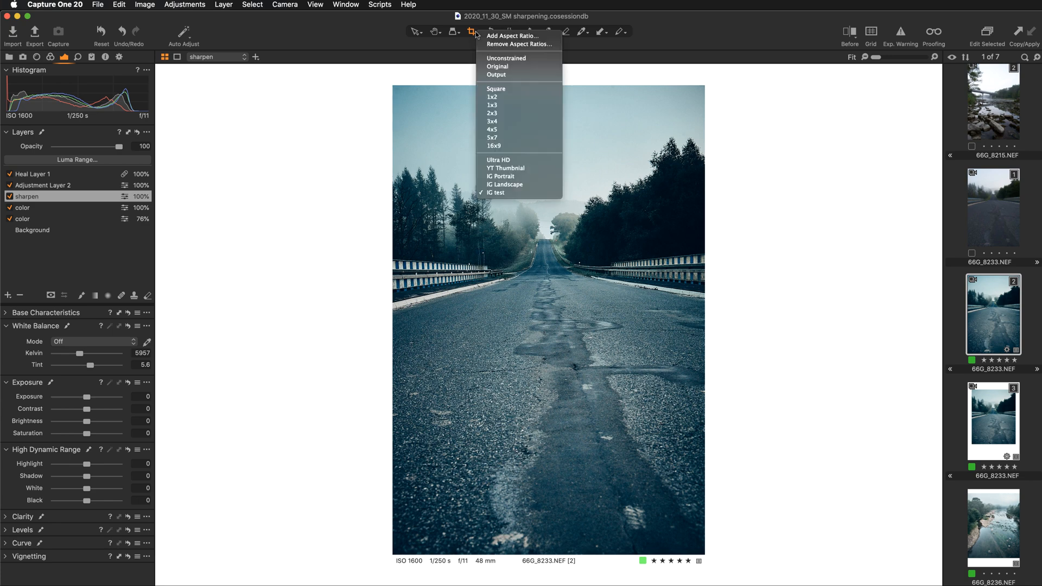
left_click(501, 194)
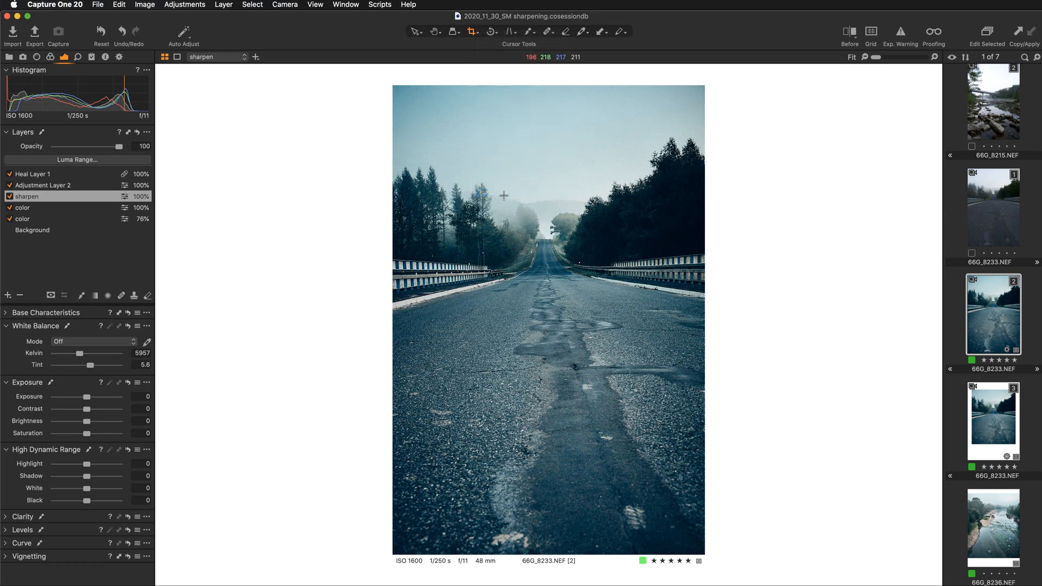
left_click_drag(393, 87, 468, 196)
left_click_drag(518, 374, 519, 282)
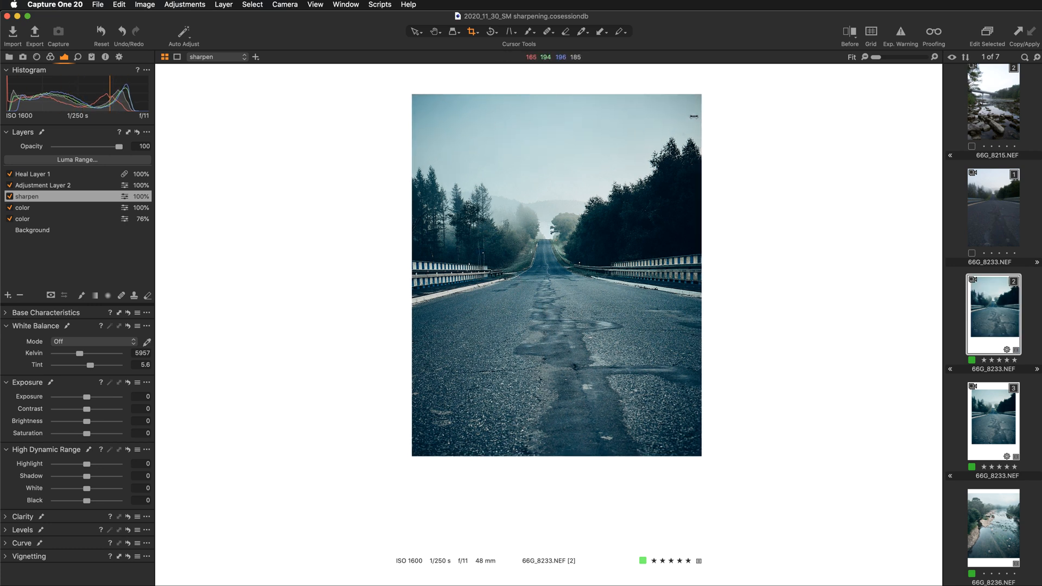
left_click_drag(701, 95, 694, 103)
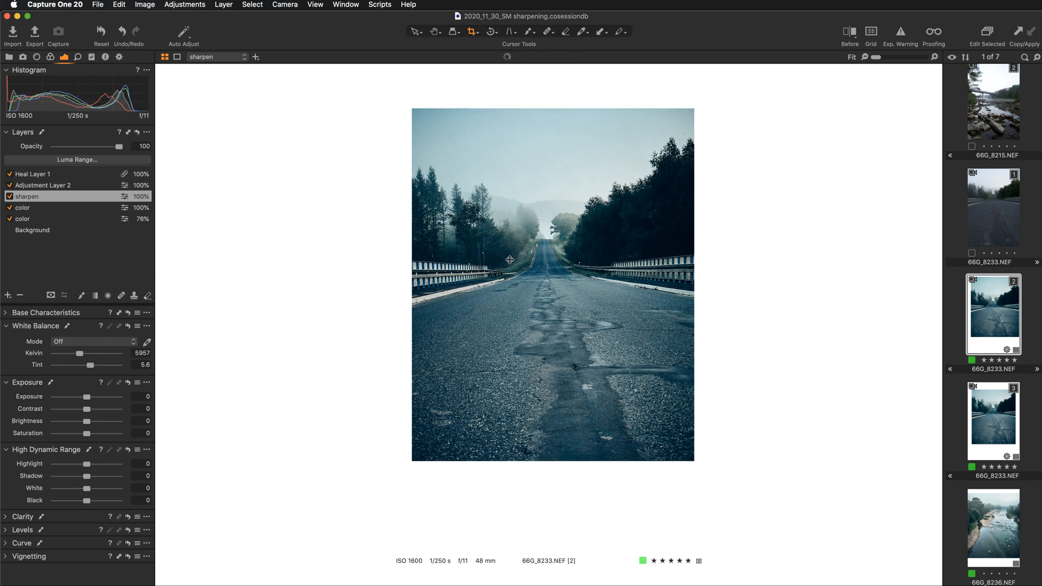
mouse_move(510, 260)
left_mouse_down()
mouse_move(516, 252)
mouse_move(505, 248)
left_mouse_up()
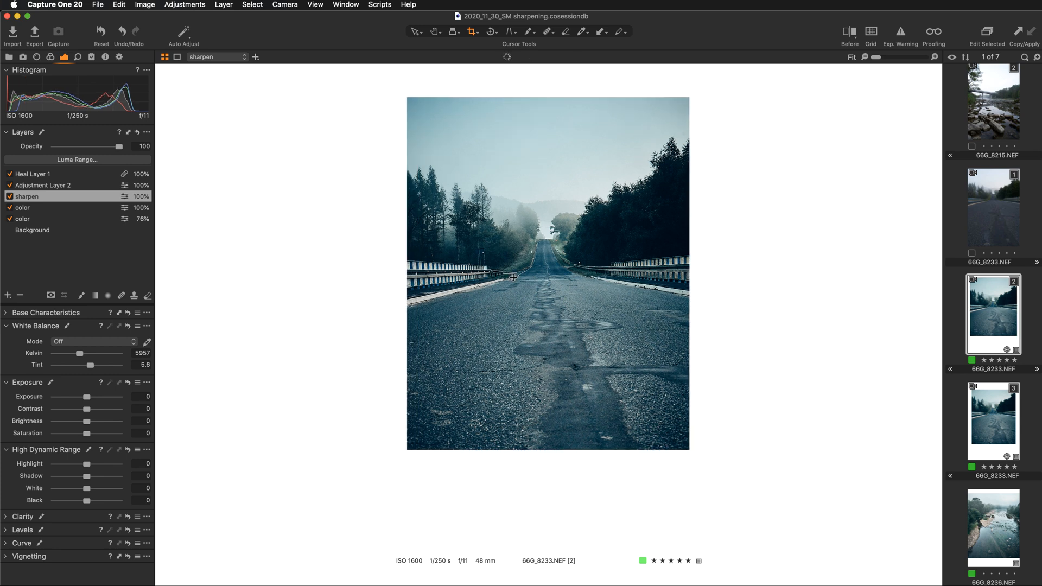
left_click_drag(409, 103, 419, 117)
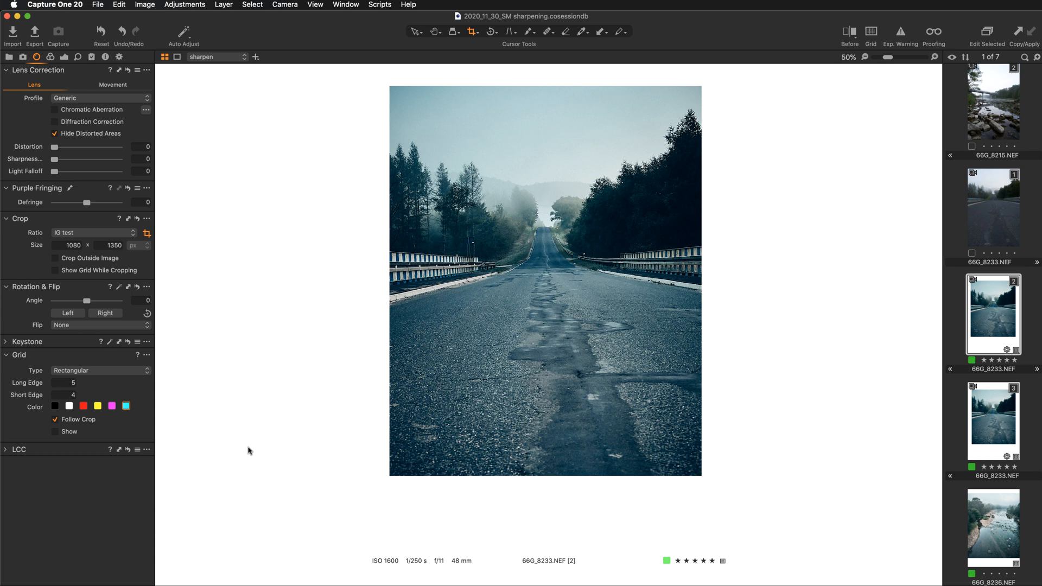
- Inspect the cropped photo at 100% around the trees, horizon and railings
key("super+plus")
key("super+plus")
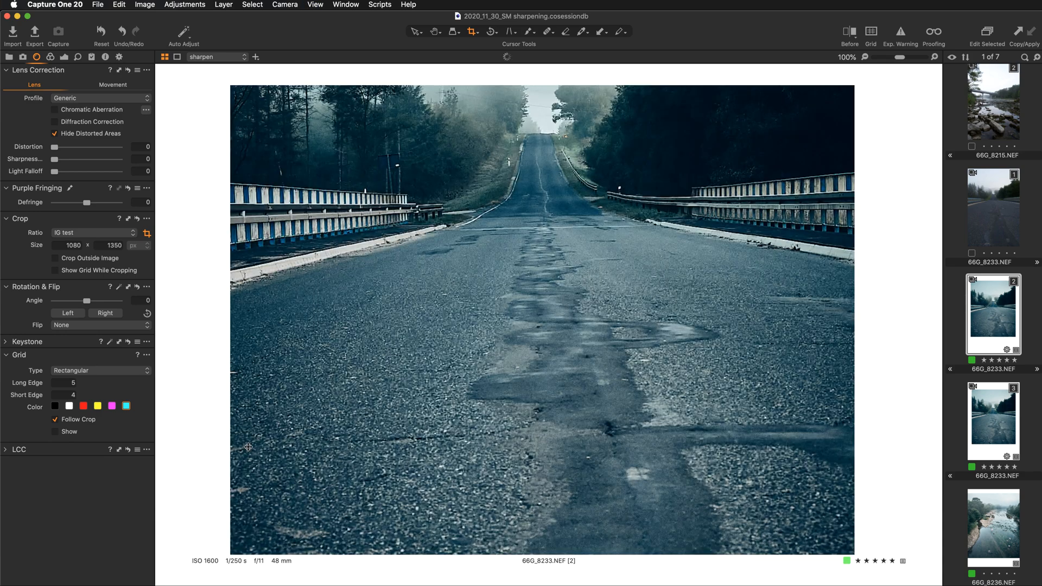
key("h")
left_click_drag(554, 179, 544, 308)
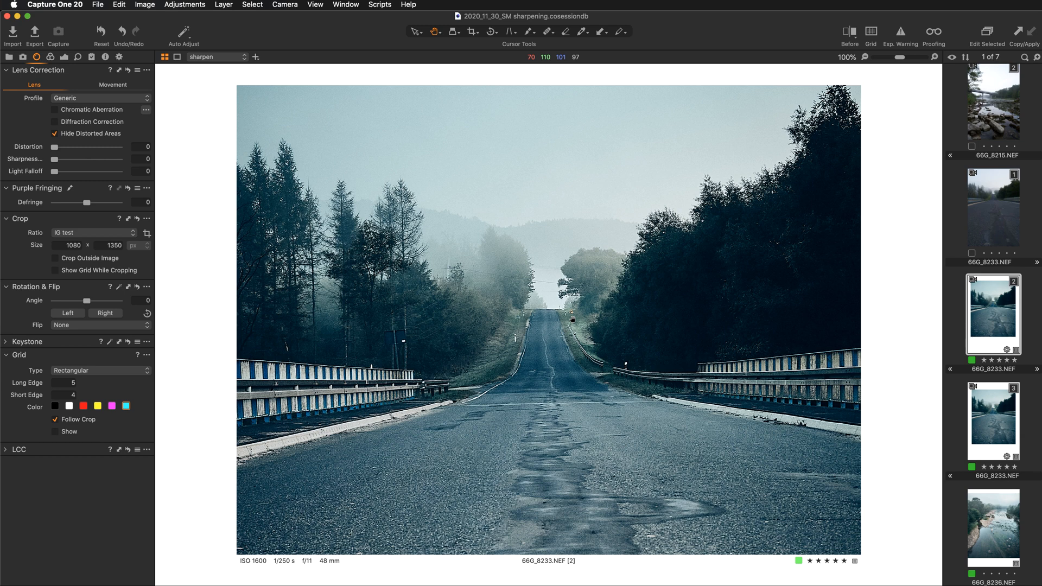
- Compare the crop with the road photo's published Instagram post in Chrome, and return to the fitted view in Capture One
key("super+Tab")
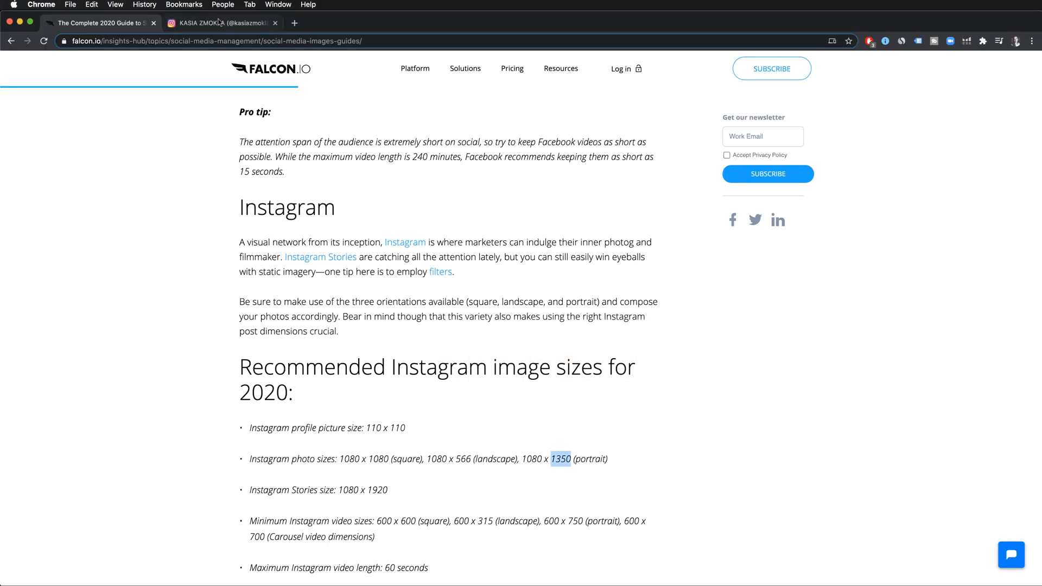
left_click(197, 24)
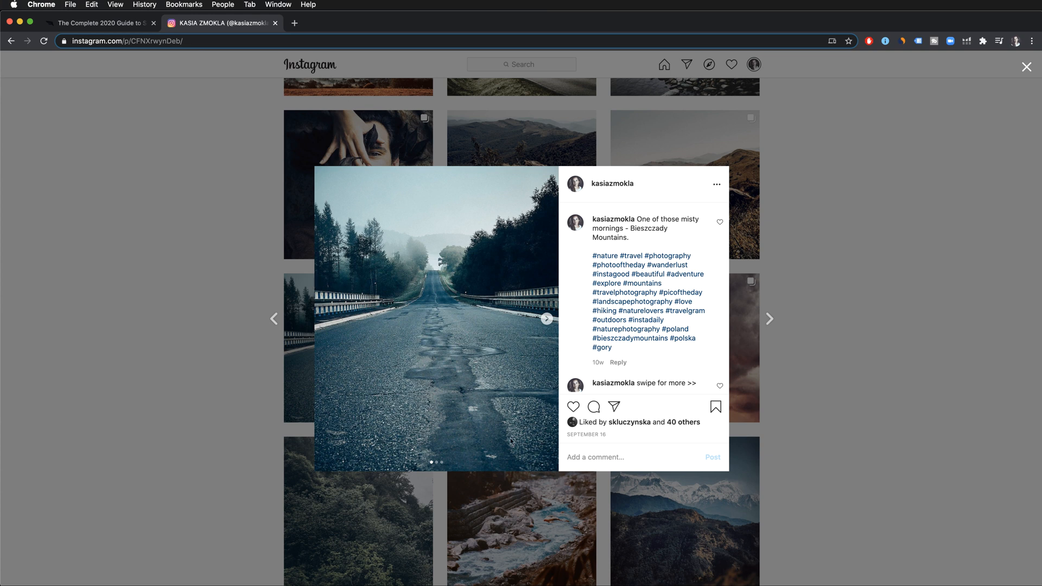
key("super+Tab")
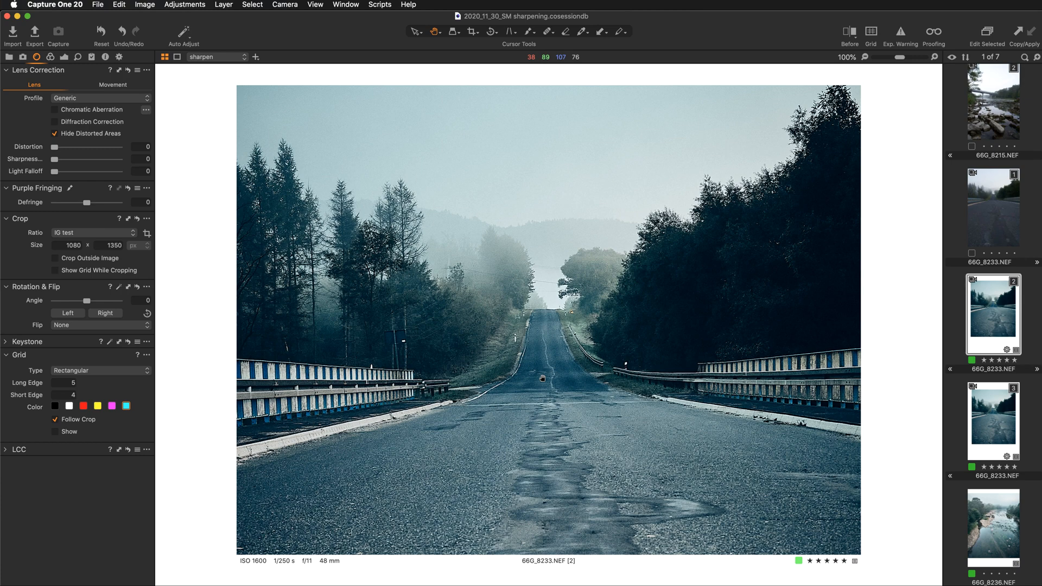
double_click(481, 294)
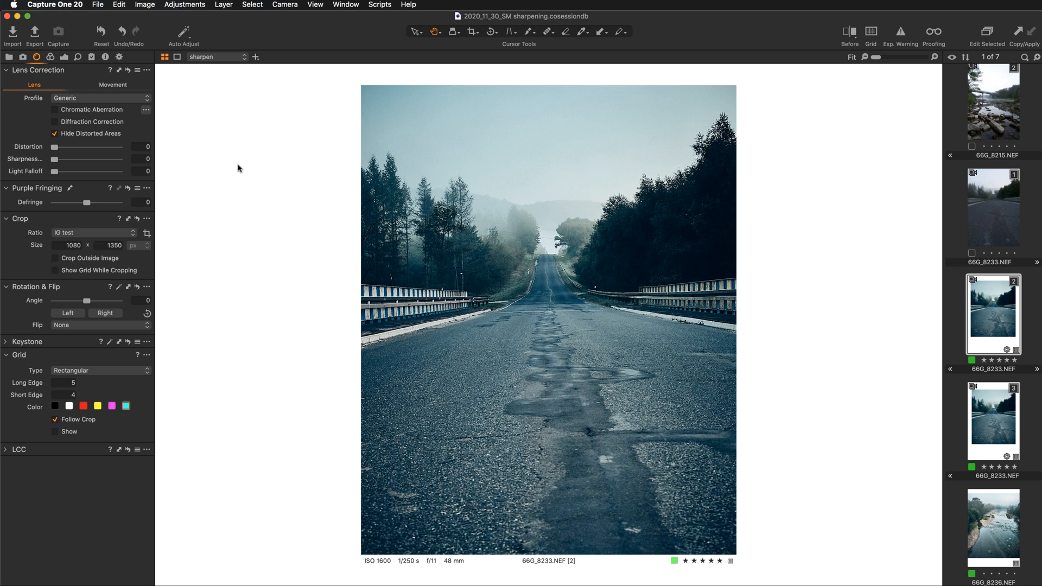
- Show the export process recipes and disable the IG Portrait 1080x1350 recipe
left_click(119, 57)
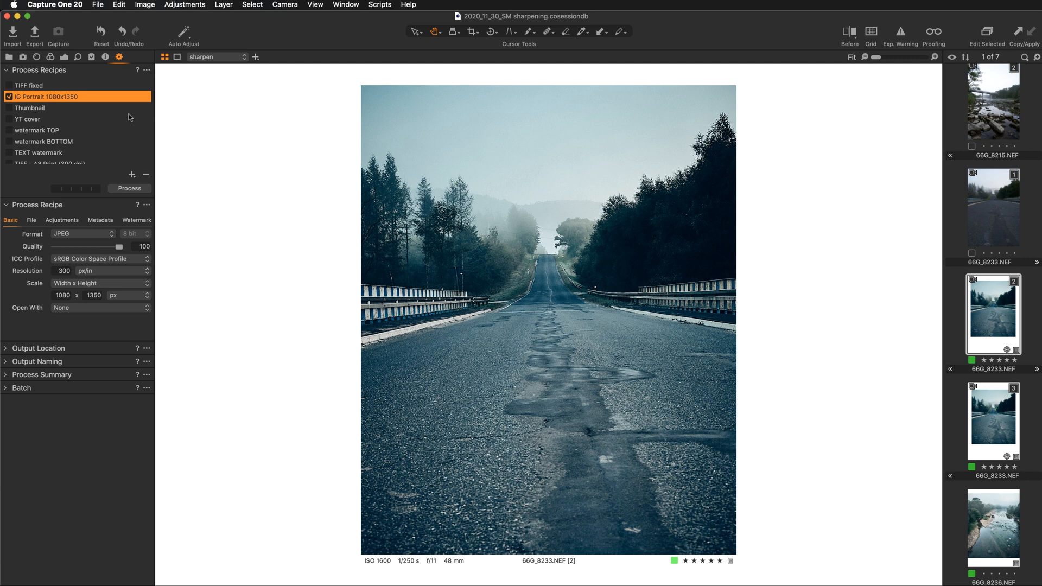
mouse_move(131, 118)
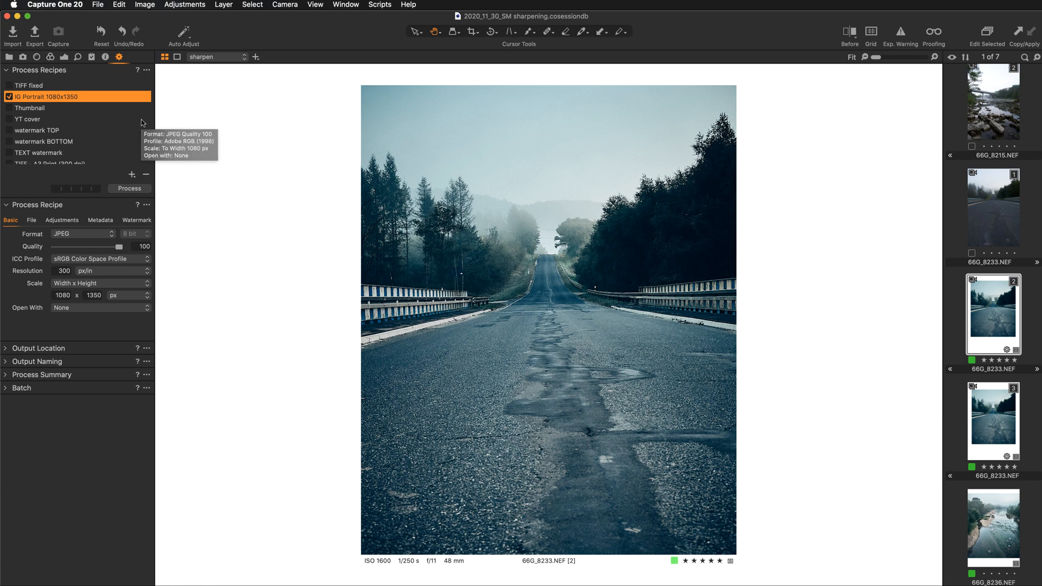
left_click(8, 97)
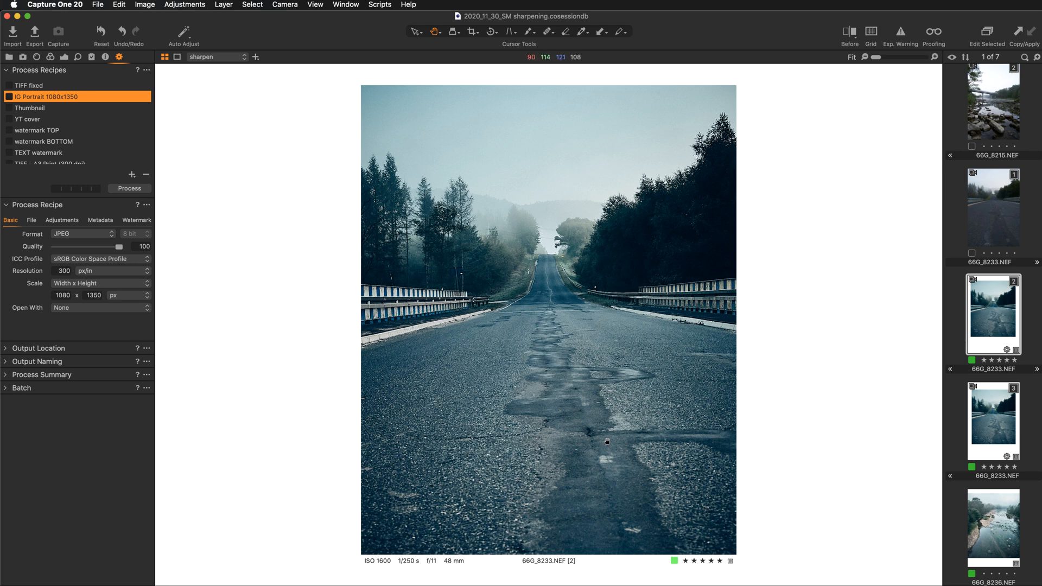
- Check the recommended Instagram photo sizes on the Falcon.io page in Chrome, and return to Capture One
key("super+Tab")
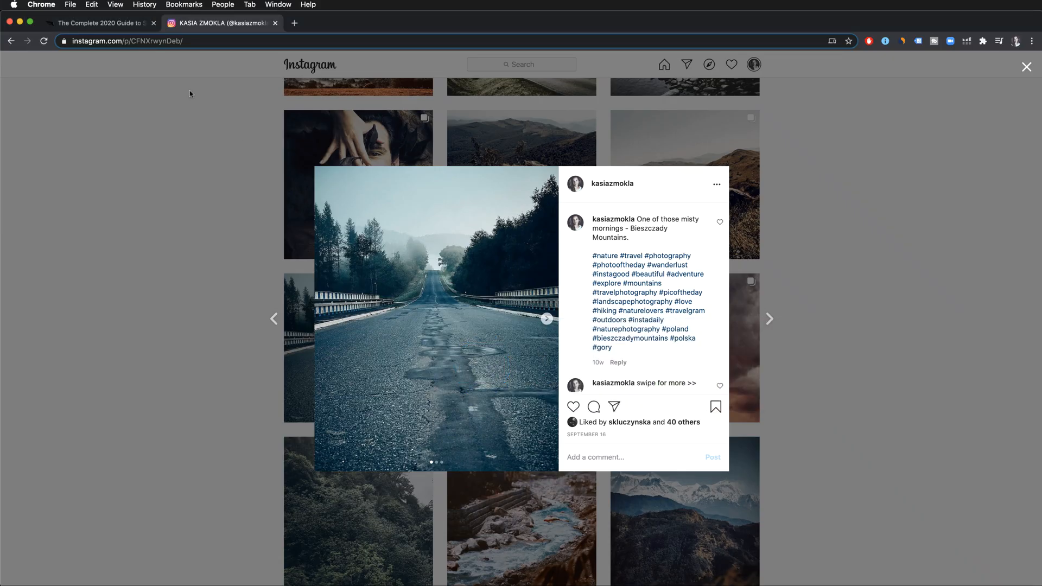
left_click(124, 23)
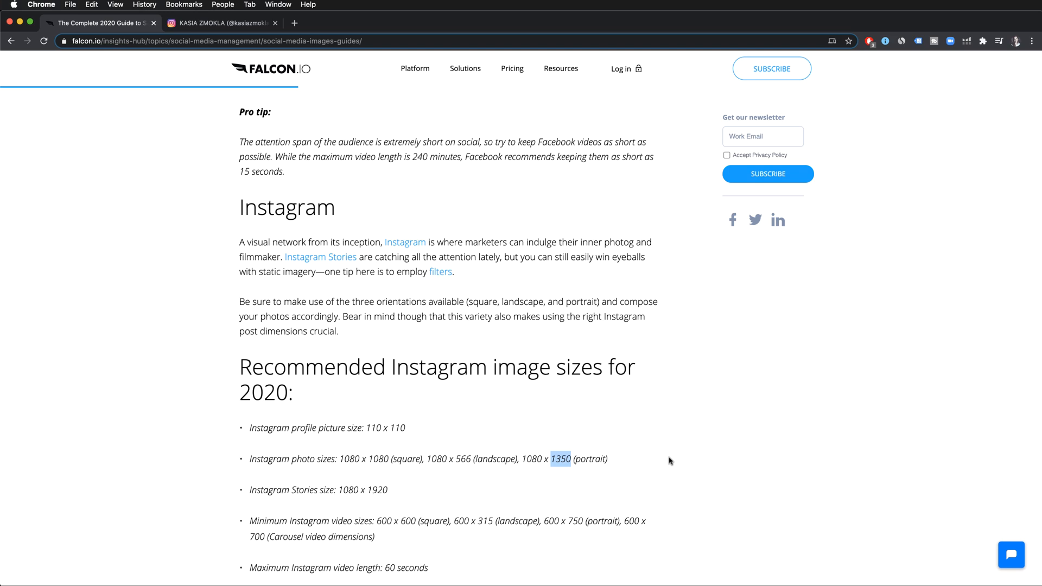
scroll(673, 458, "down", 3)
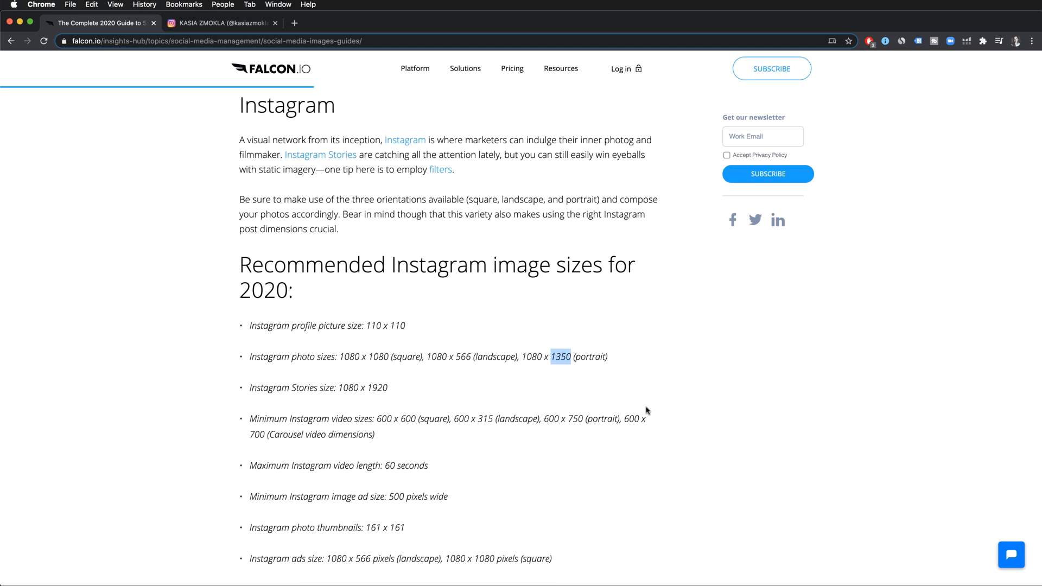
key("super+Tab")
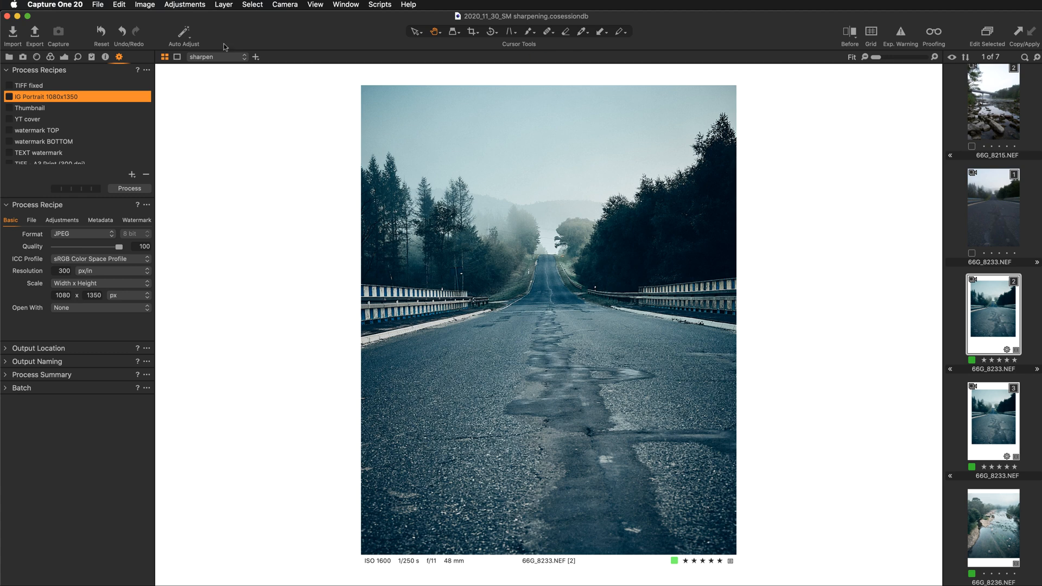
- Add a new export process recipe named "IG portrait JPG"
left_click(66, 57)
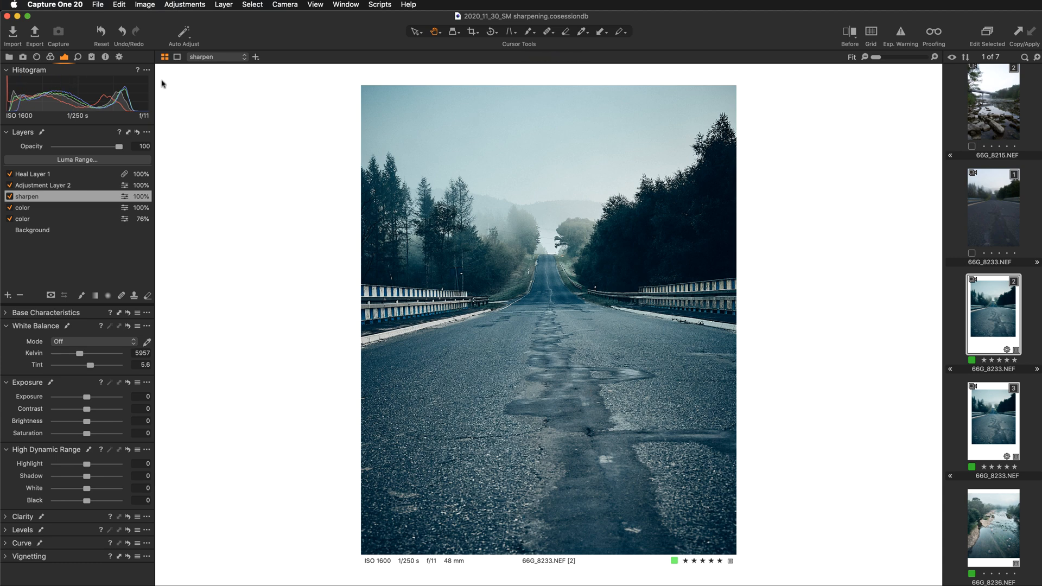
left_click(119, 57)
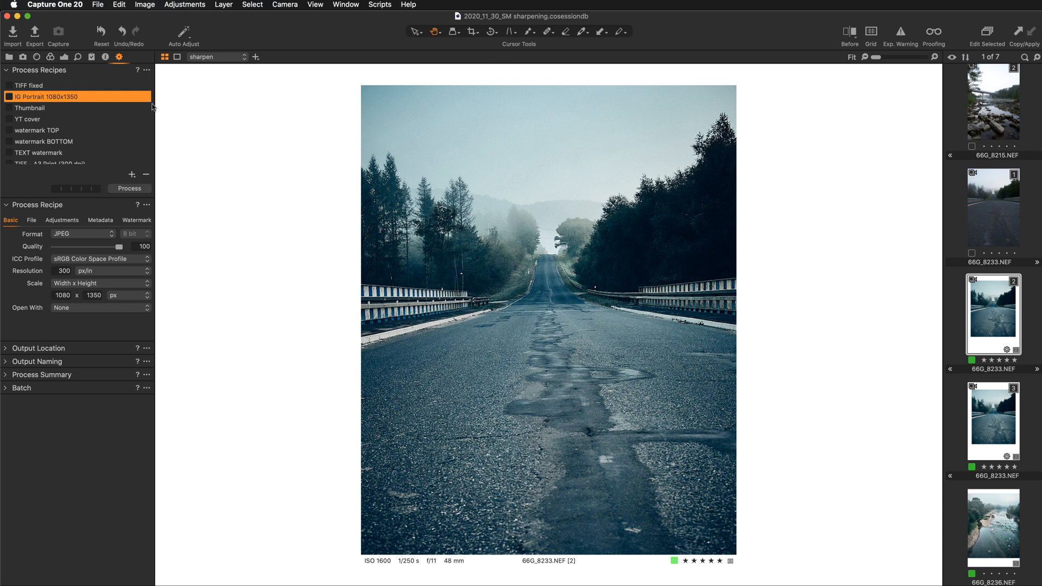
left_click(147, 70)
mouse_move(152, 81)
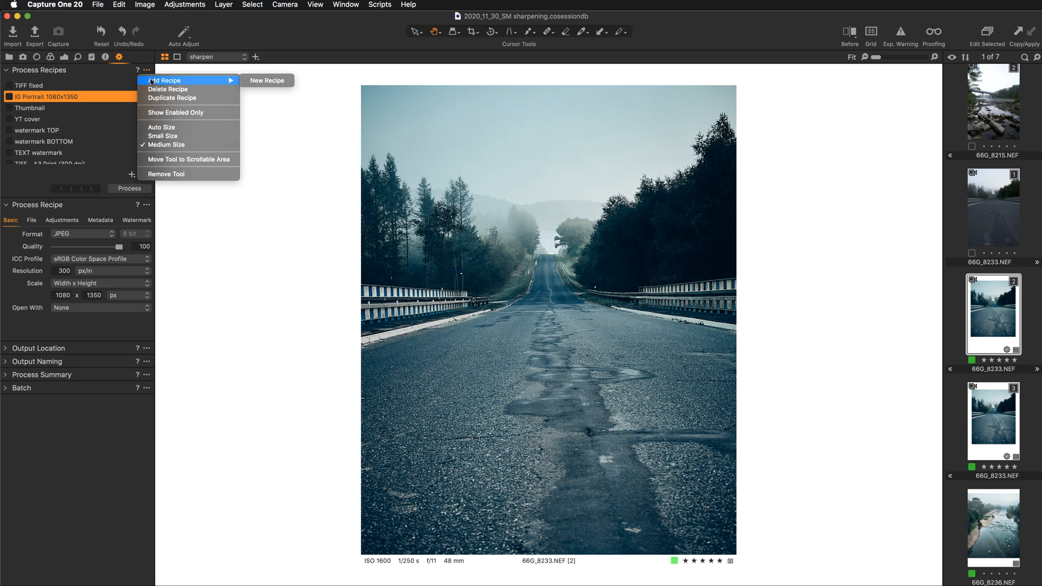
left_click(274, 83)
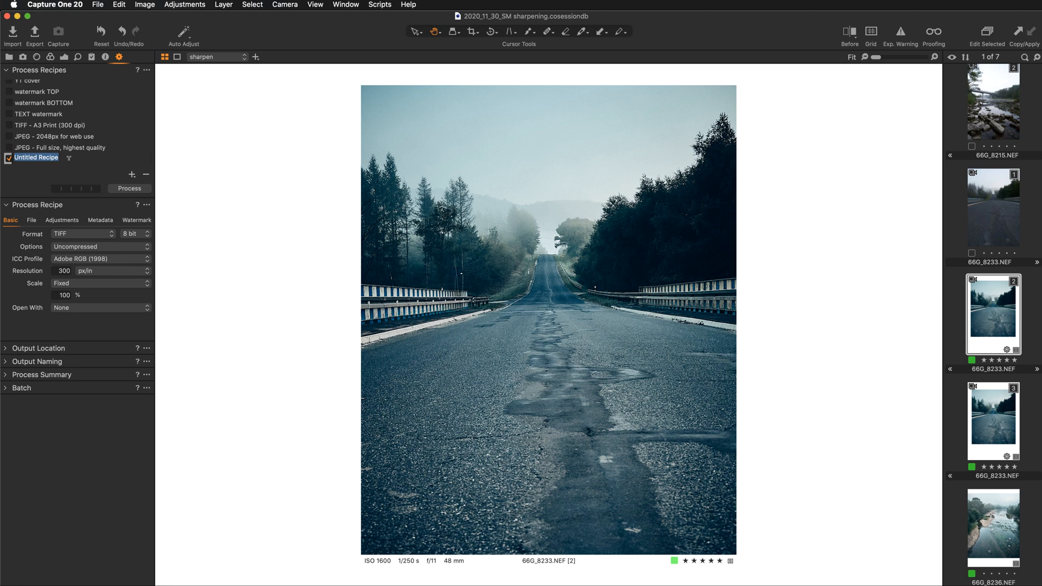
type("IG portrait JPG")
key("Return")
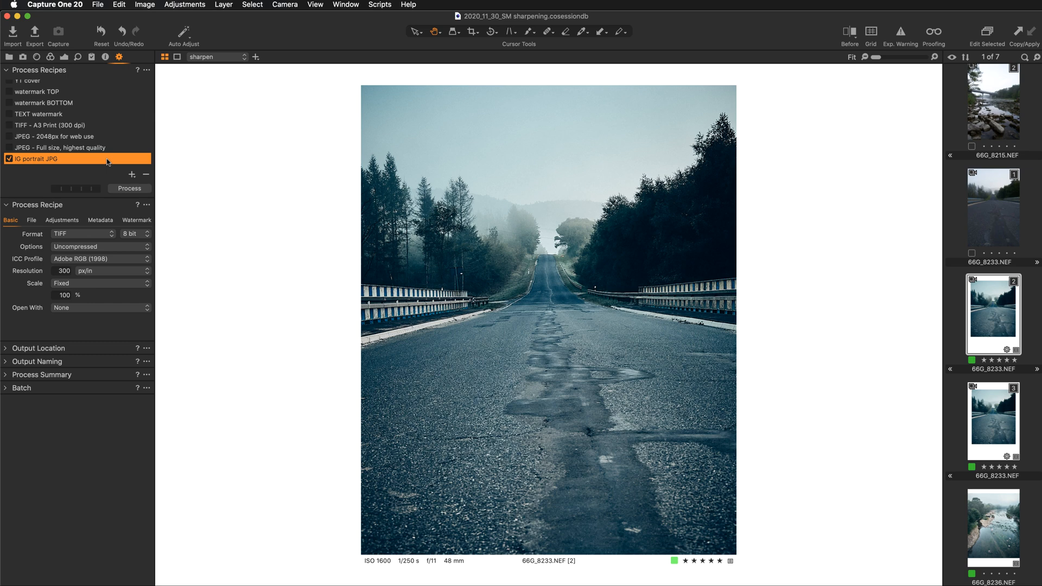
- Float the recipe settings beside the photo and set the recipe's format to JPEG with quality 80
left_click_drag(118, 205, 252, 121)
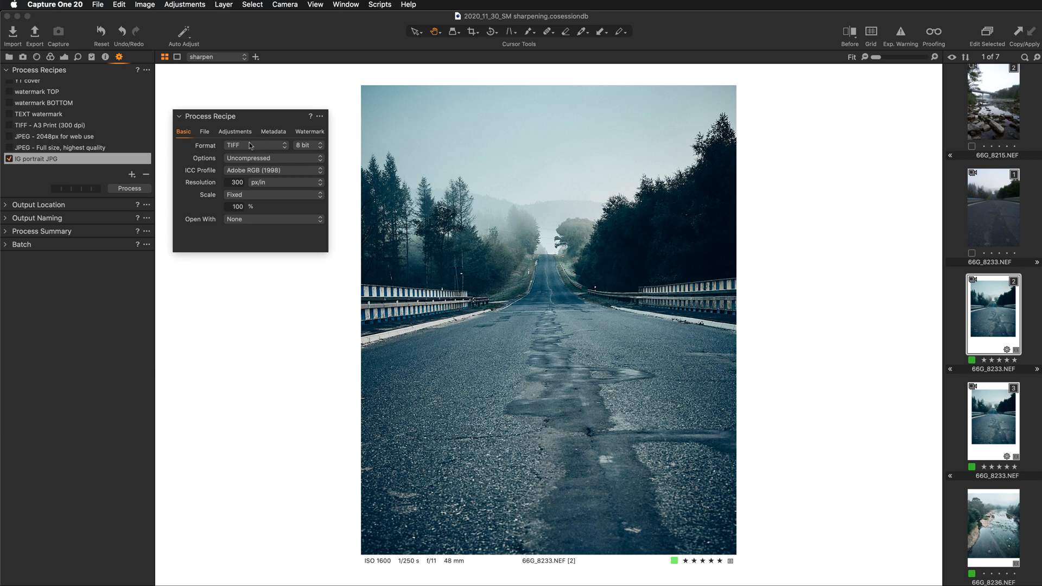
scroll(74, 137, "up", 4)
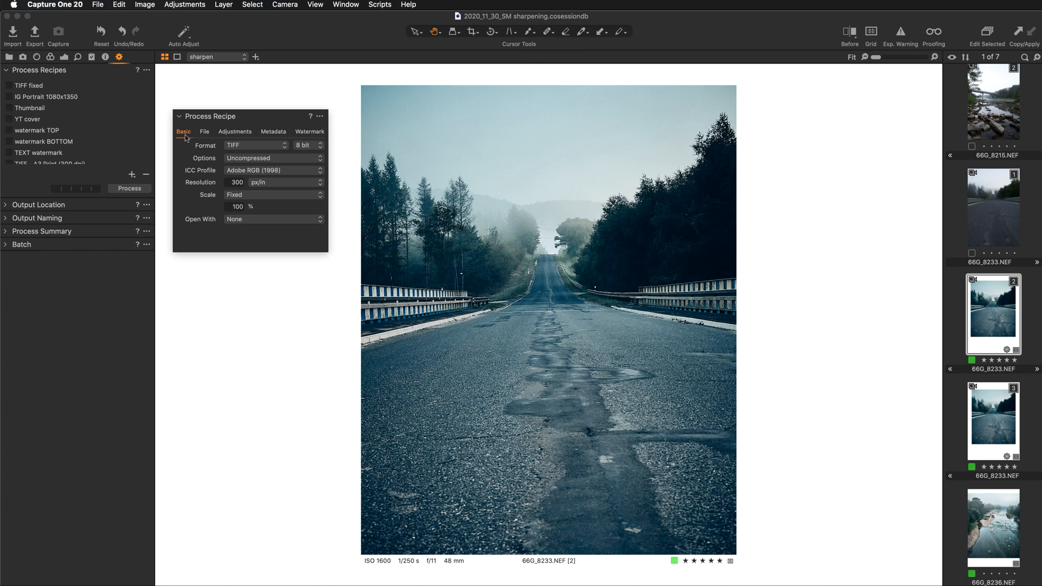
left_click(259, 150)
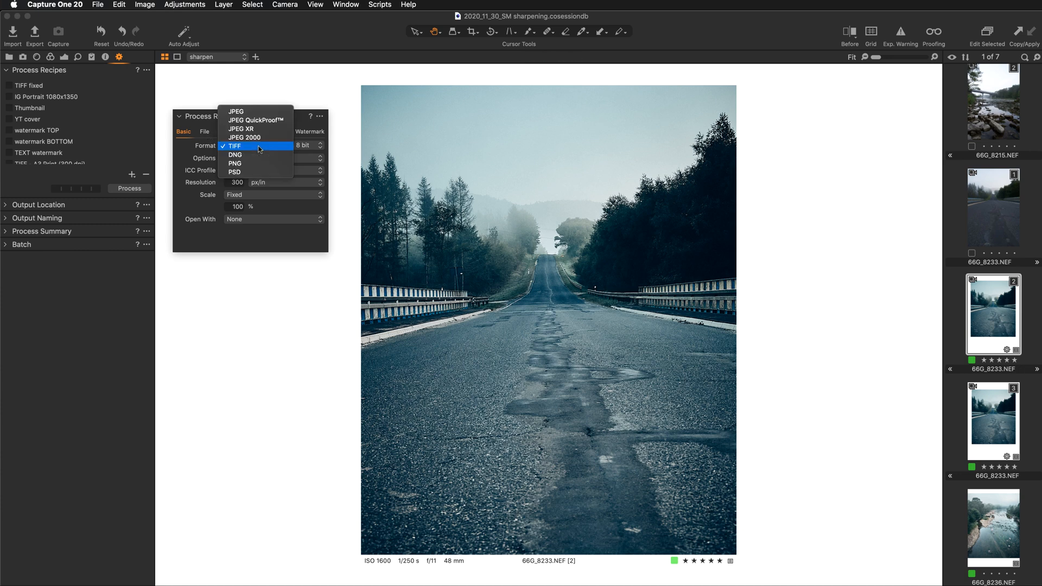
left_click(265, 112)
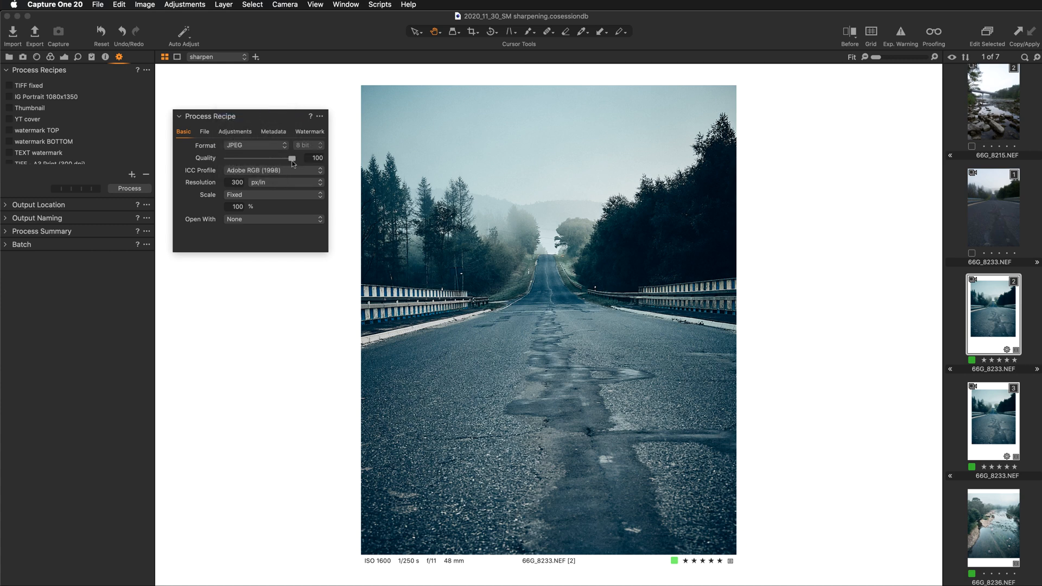
left_click(317, 158)
type("80")
key("Return")
- Scale the recipe's output by Width, using pixels as the unit and a value of 1080 px
left_click(257, 197)
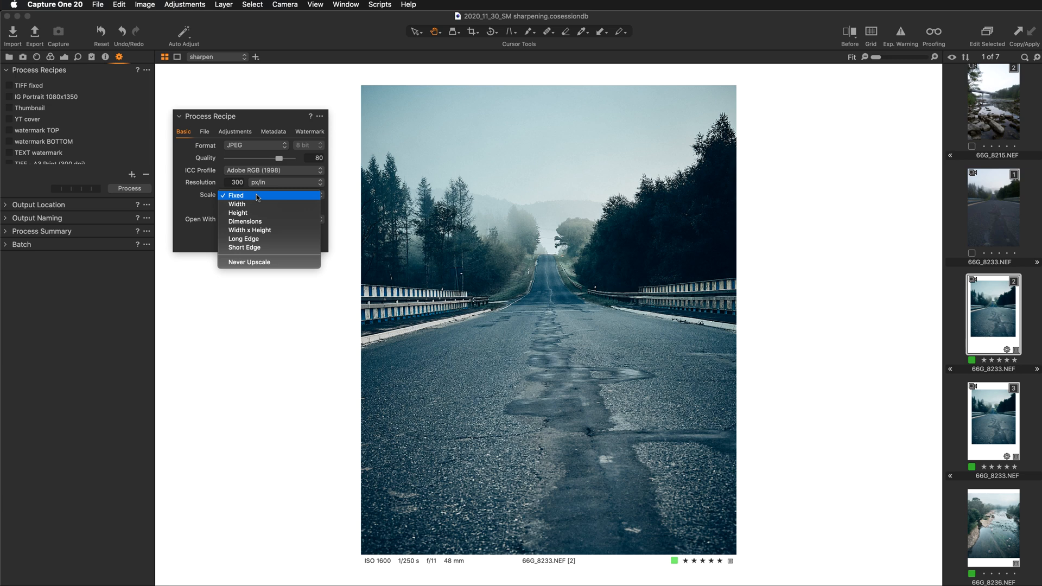
left_click(258, 205)
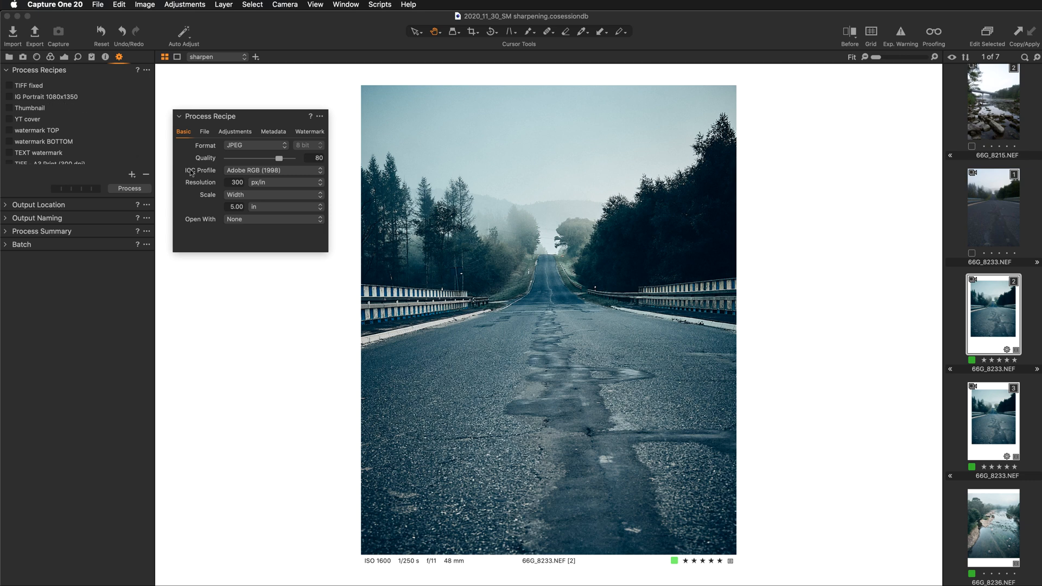
left_click(294, 208)
left_click(295, 200)
double_click(228, 206)
type("1080")
key("Return")
- Check the session's folders in the library and the IG portrait JPG recipe's file destination settings
left_click(8, 57)
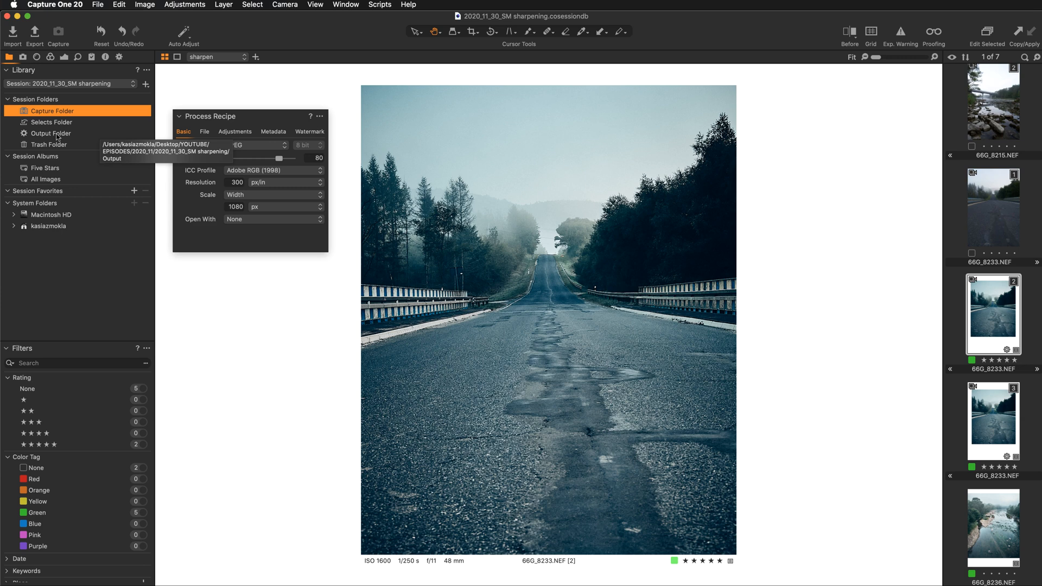
left_click(119, 57)
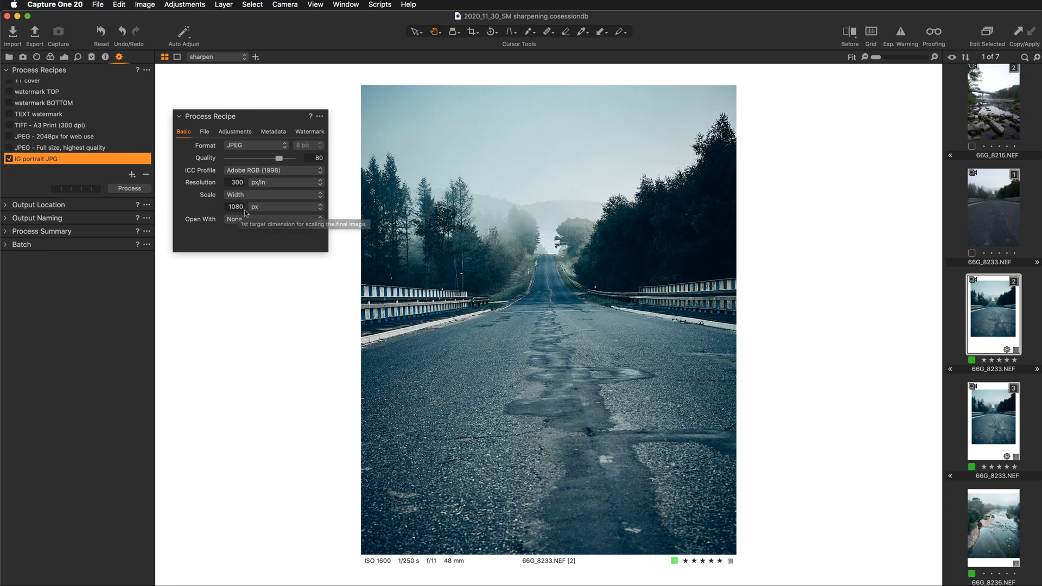
left_click(205, 132)
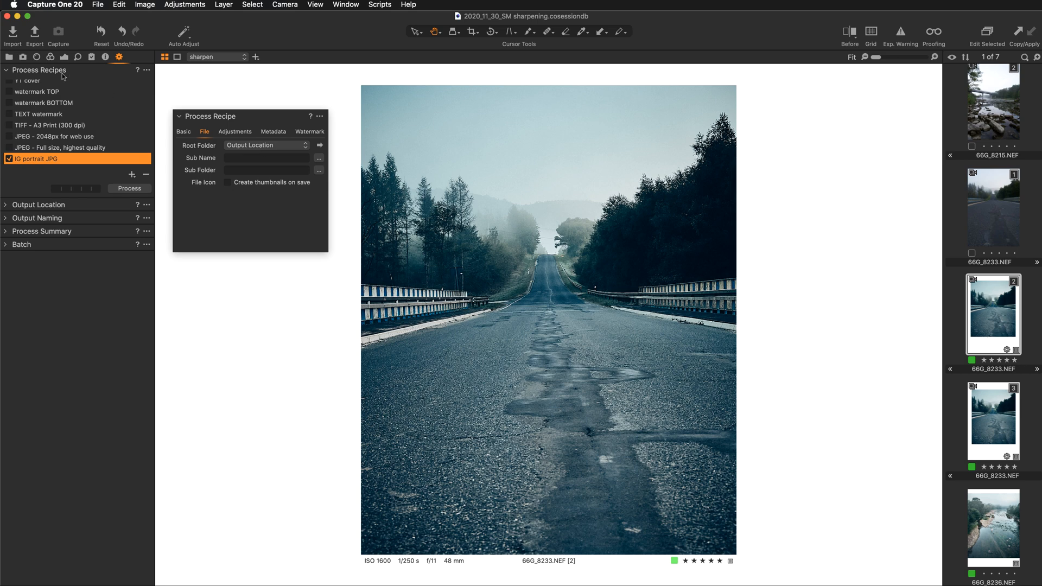
left_click(9, 57)
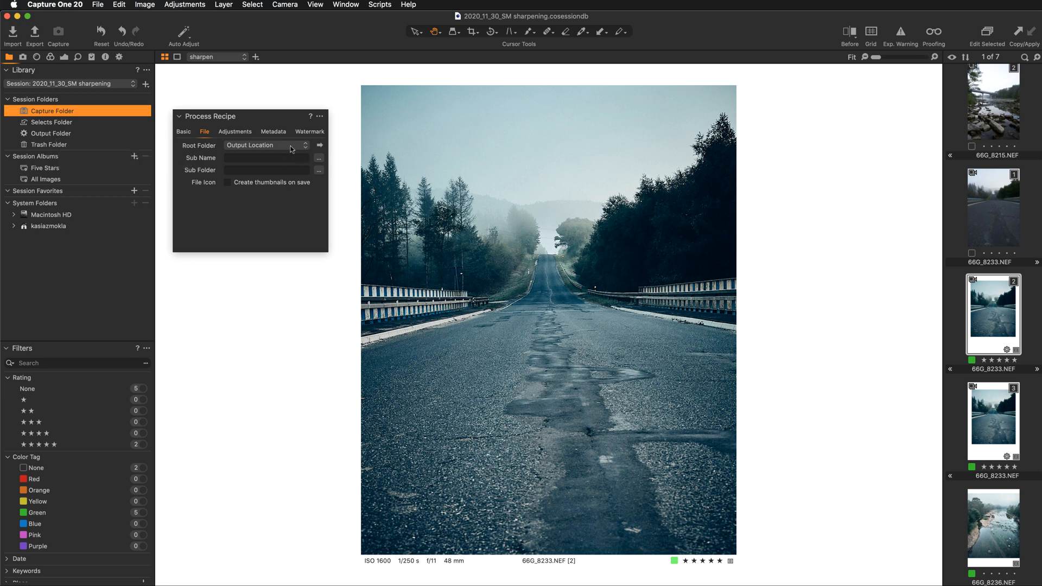
left_click(119, 57)
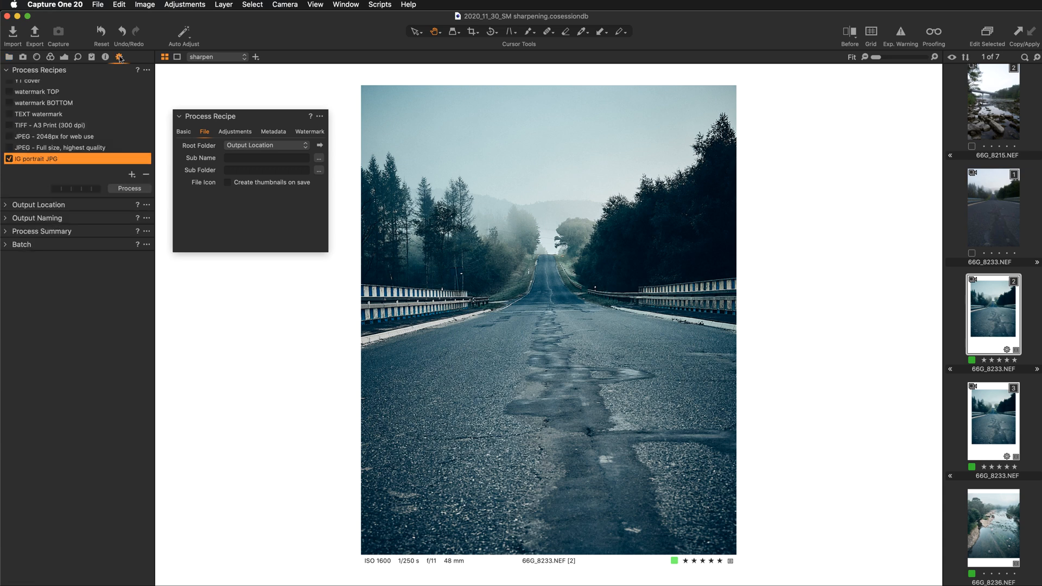
- Keep the recipe's crop handling set to Respect crop
left_click(238, 133)
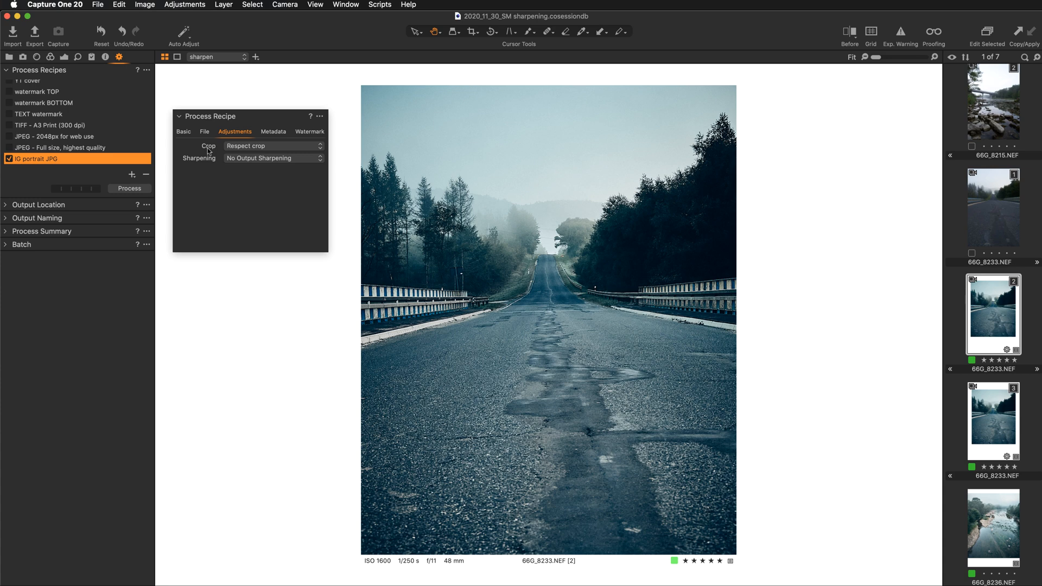
left_click(278, 147)
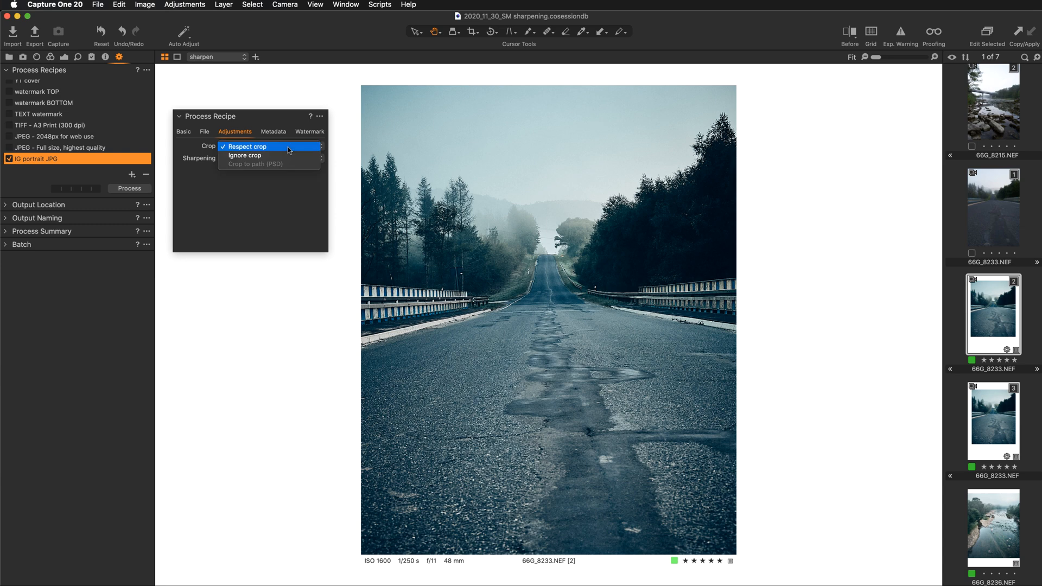
left_click(285, 145)
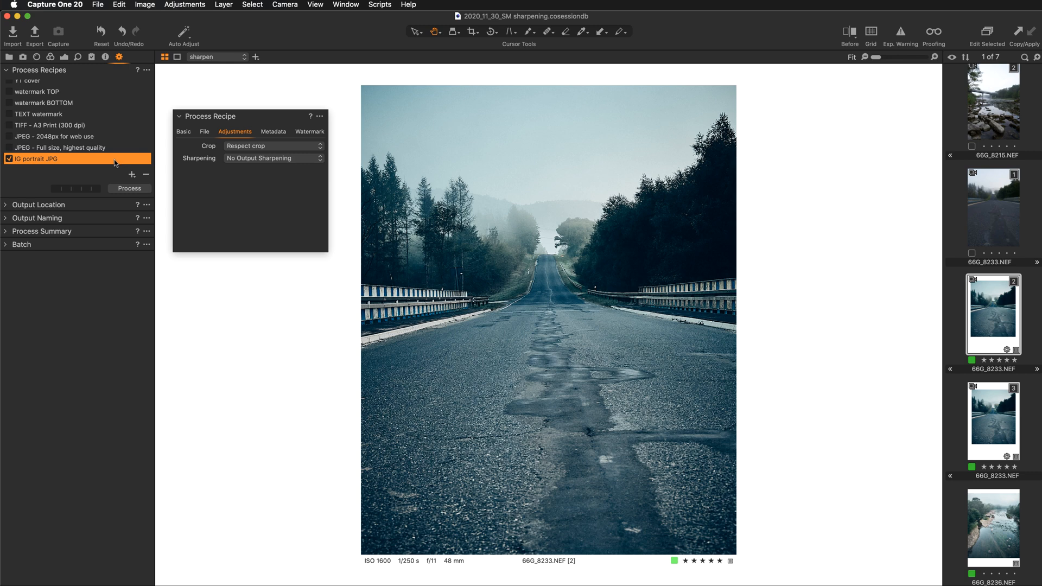
- Preview the road photo with recipe proofing and compare it with the unproofed photo at fit and 100% zoom
mouse_move(116, 163)
left_click(939, 36)
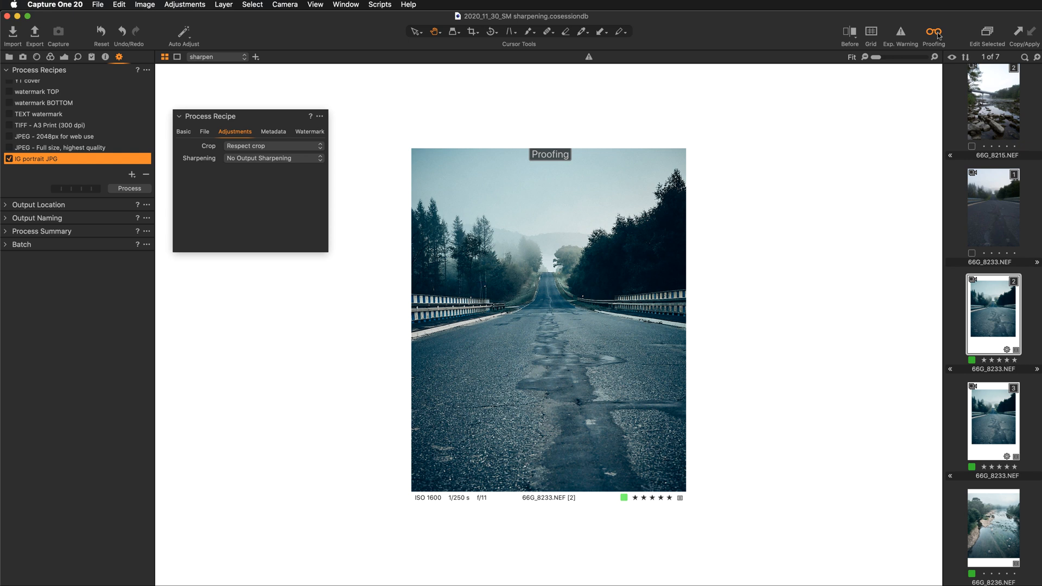
left_click(937, 36)
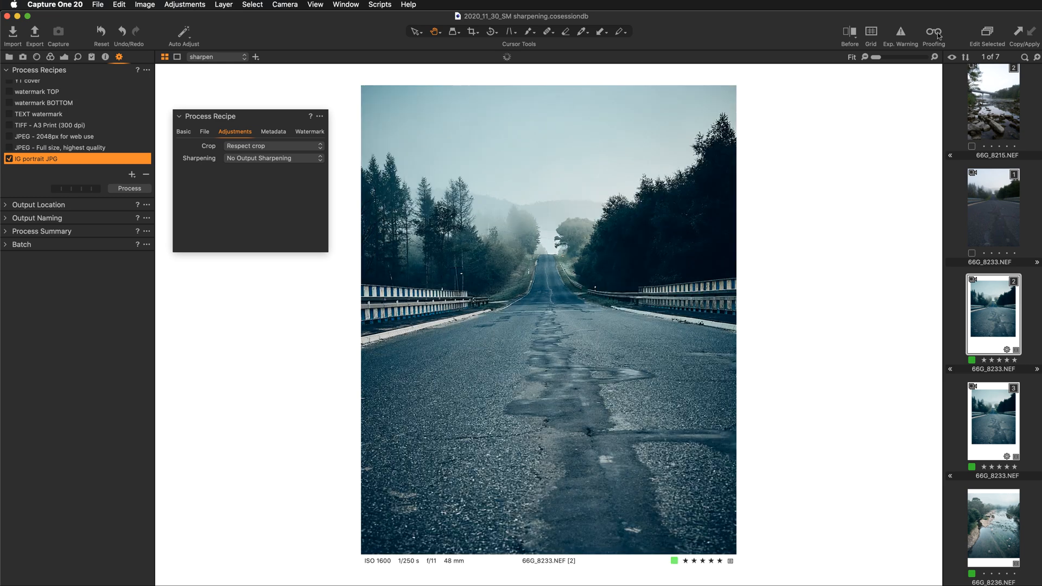
key("super+plus")
key("super+plus")
key("super+plus")
key("super+plus")
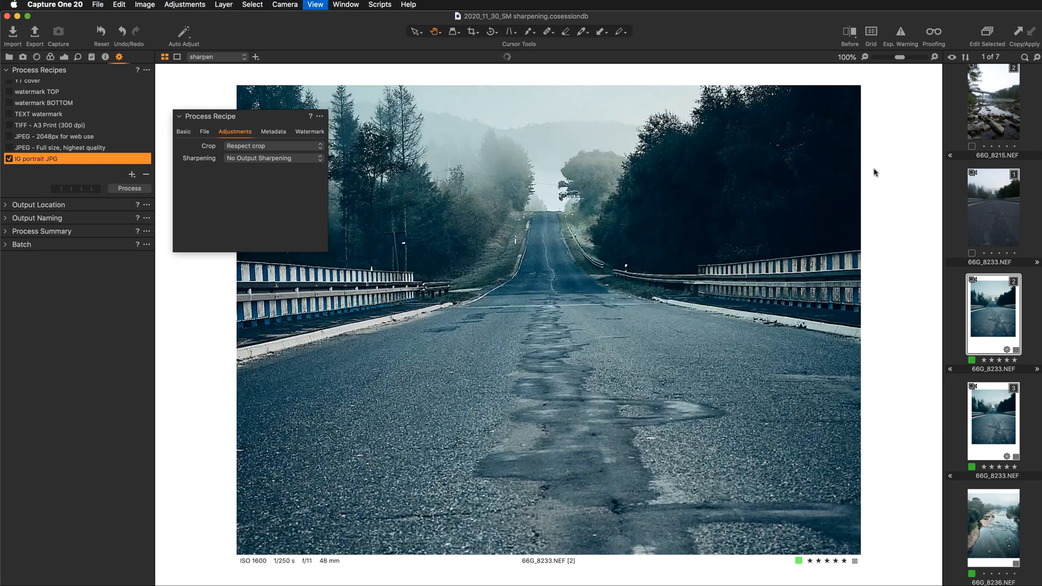
key("super+minus")
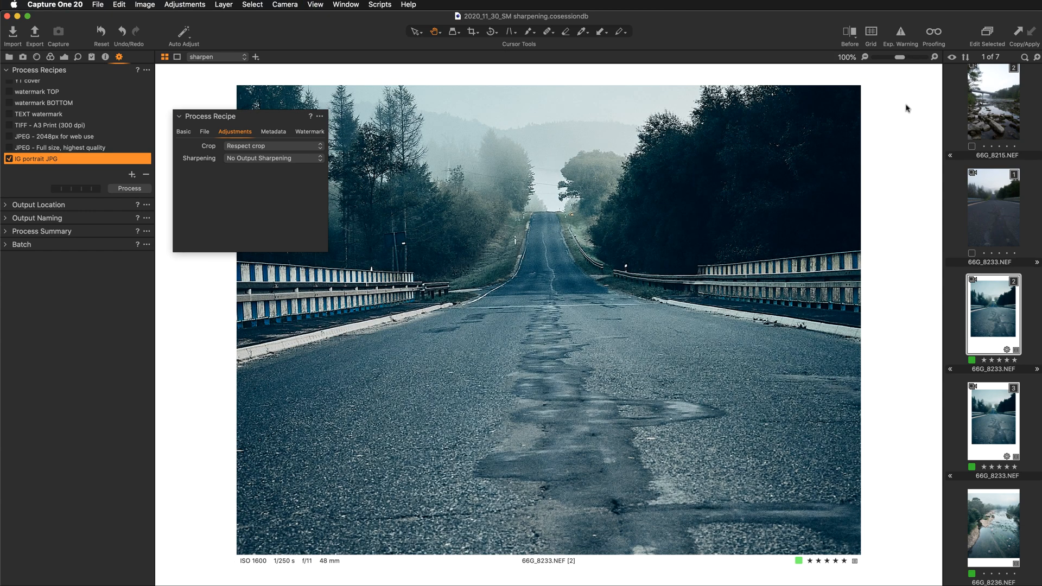
left_click(931, 32)
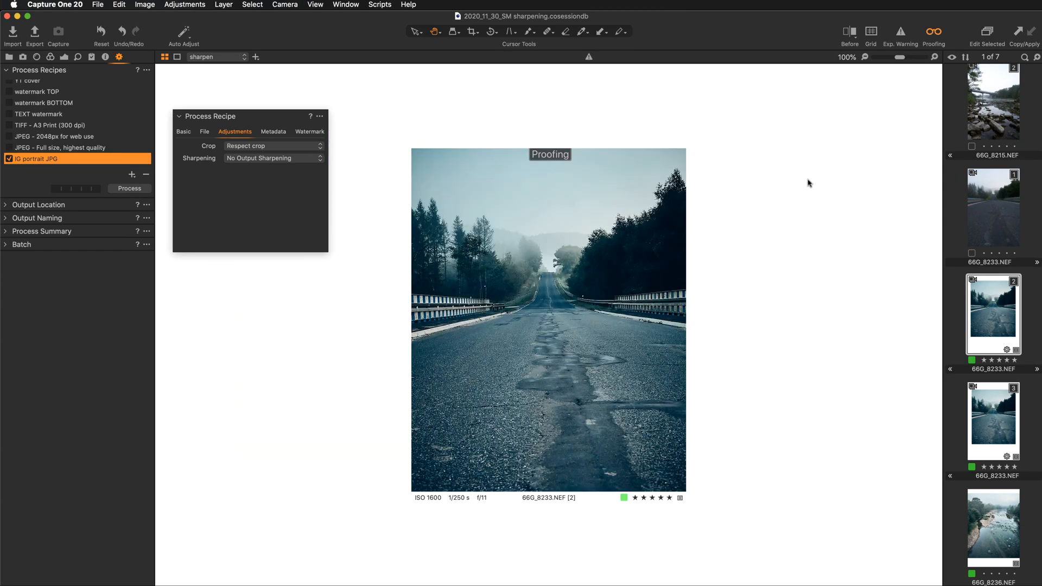
- Review the recipe's basic and adjustment settings, turning proofing off and back on to compare the photo
left_click(184, 132)
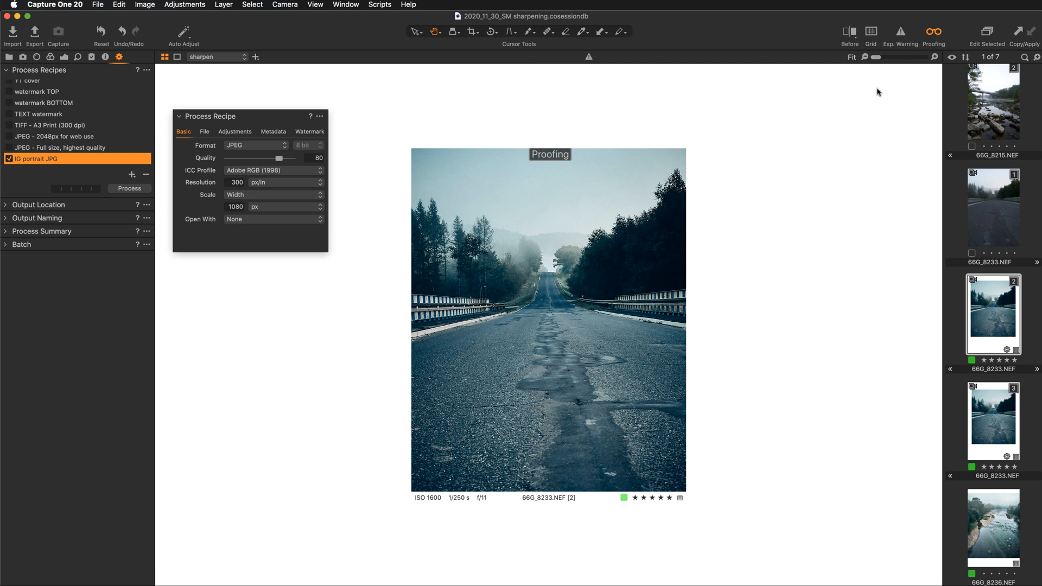
left_click(246, 136)
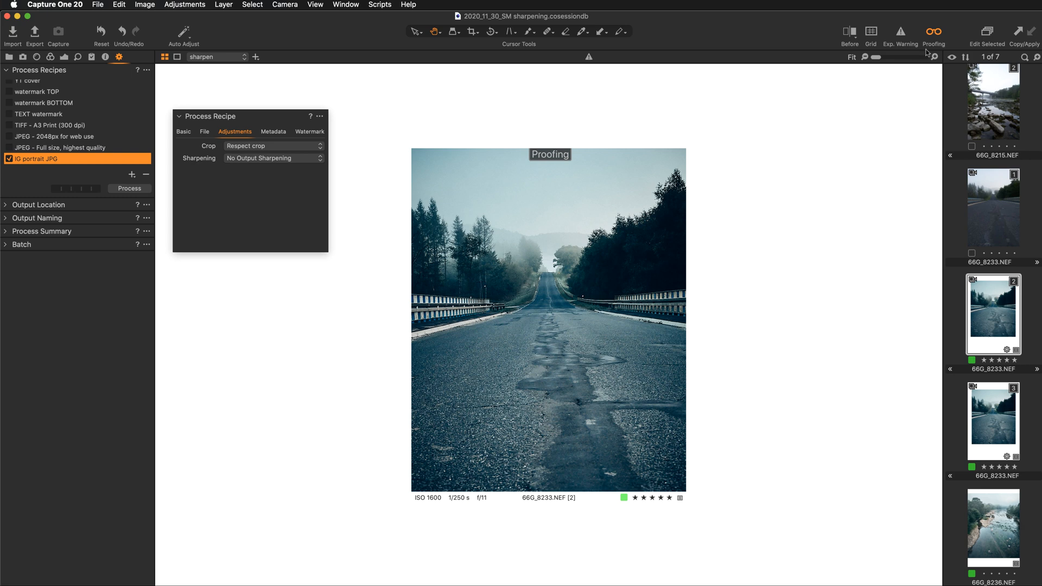
left_click(931, 39)
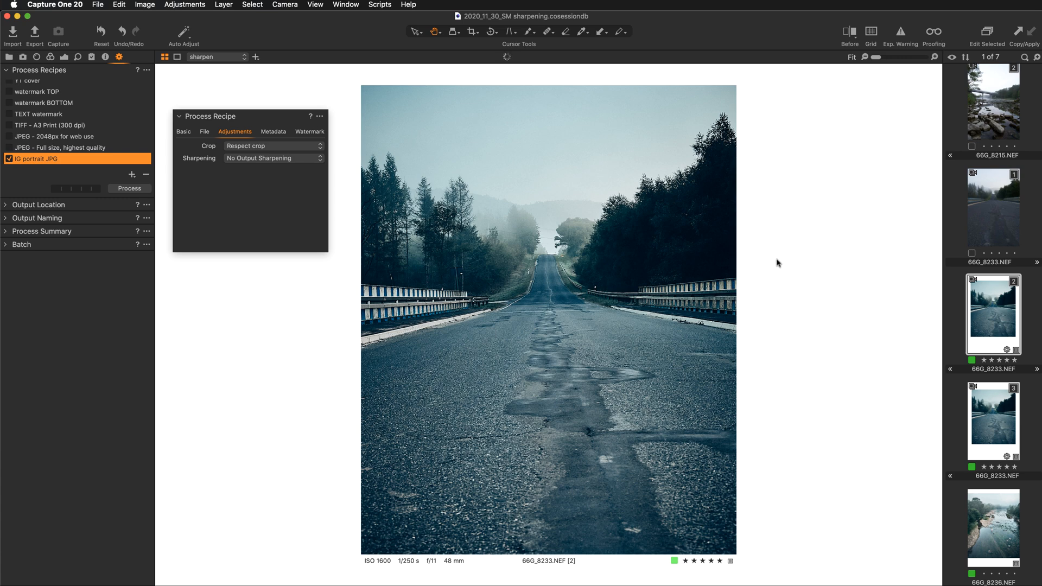
left_click(933, 33)
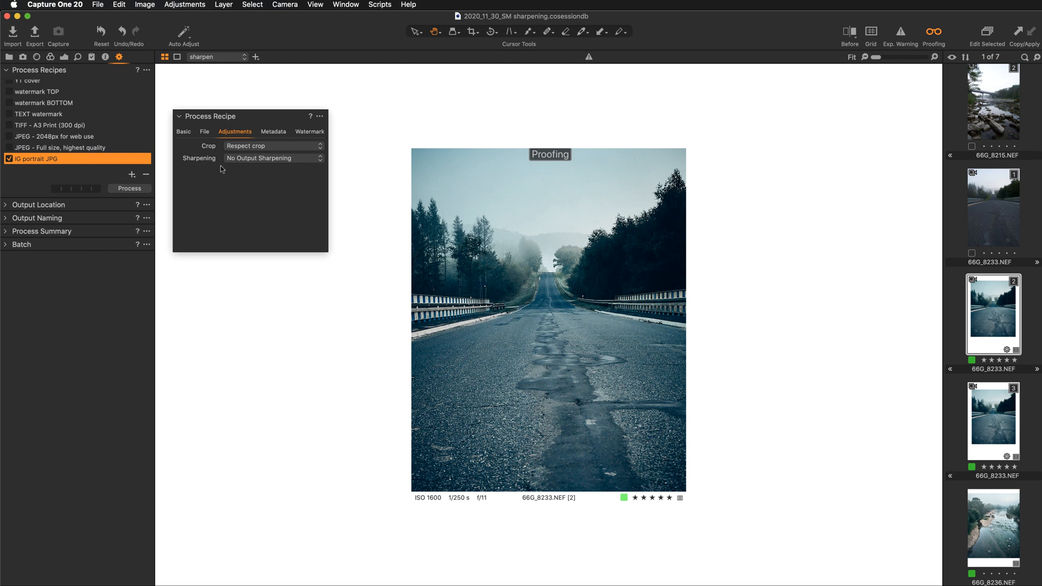
- Set the IG portrait JPG recipe's sharpening to Output Sharpening for Screen, comparing the proof with No Output Sharpening
left_click(253, 162)
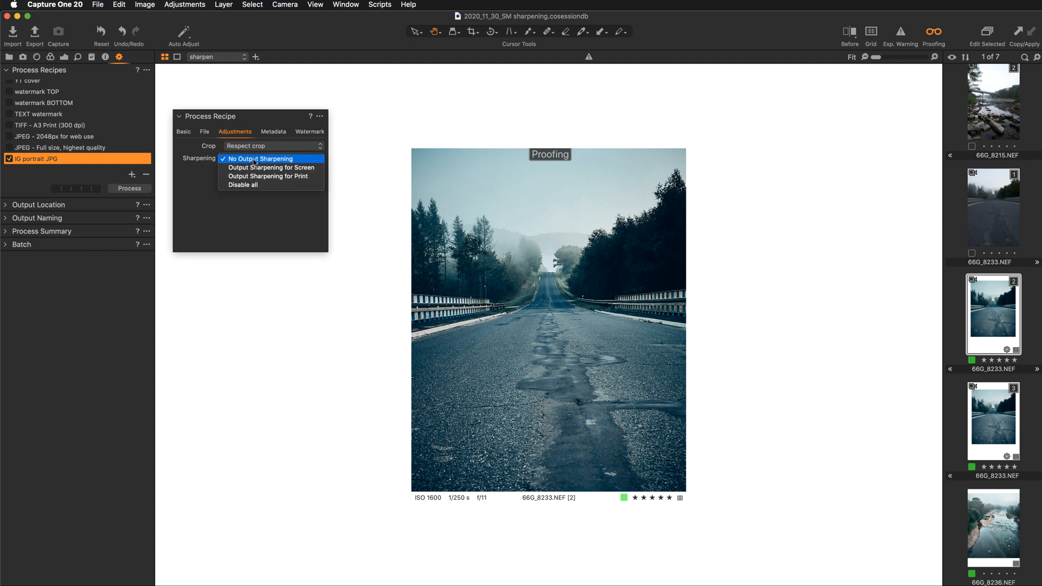
left_click(320, 171)
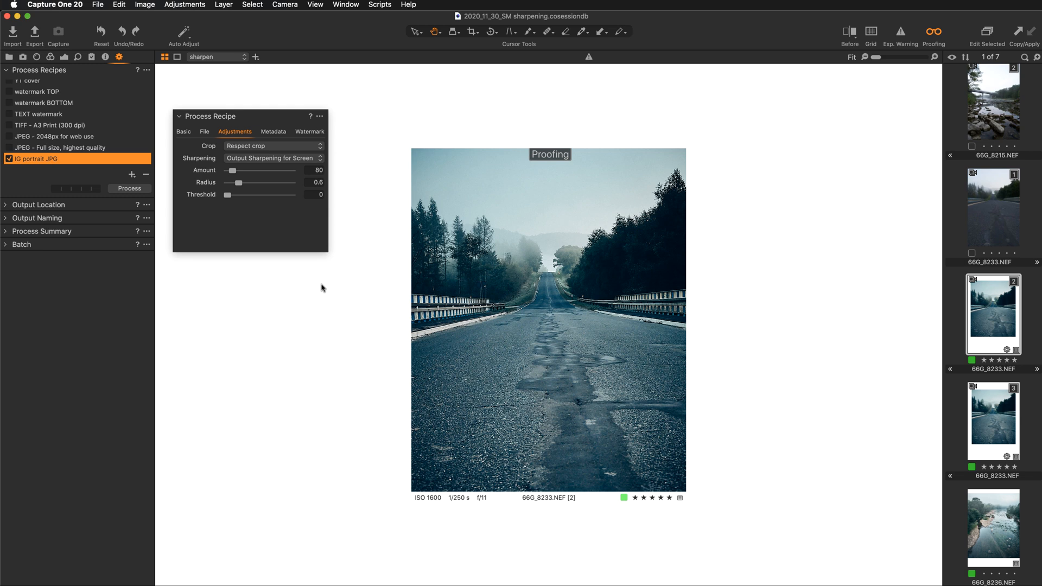
left_click(307, 161)
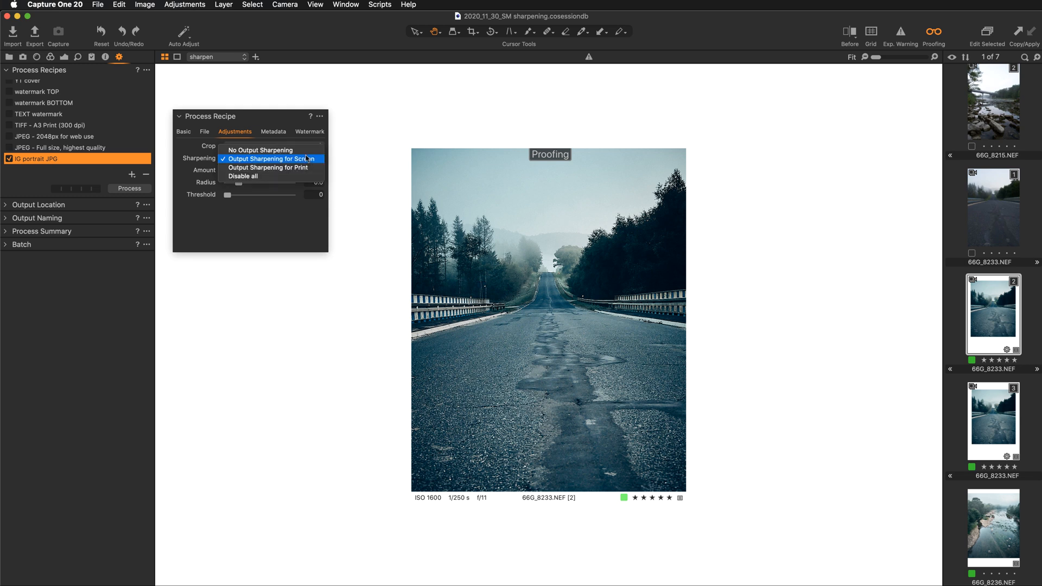
left_click(305, 152)
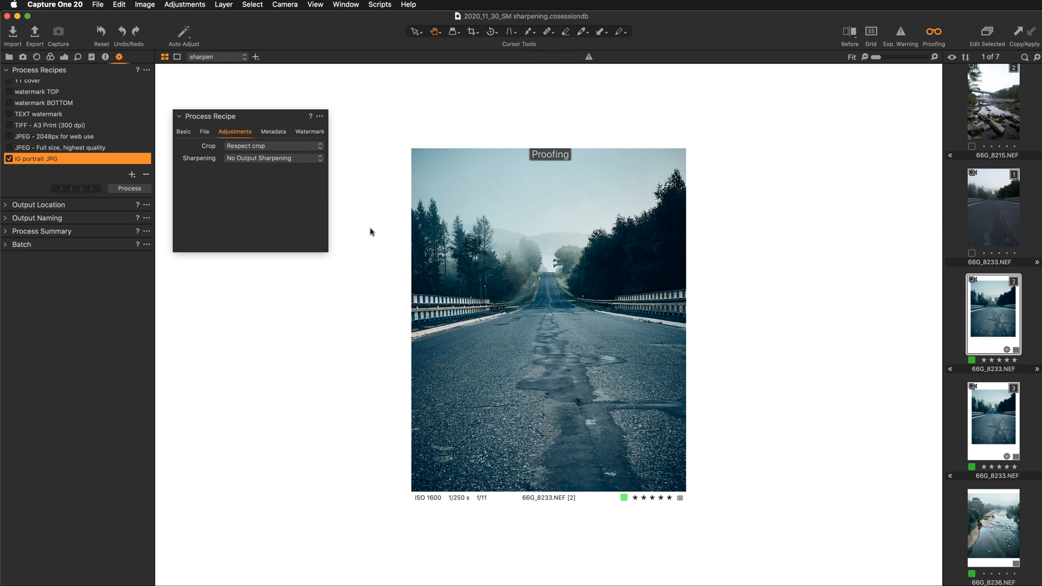
left_click(311, 161)
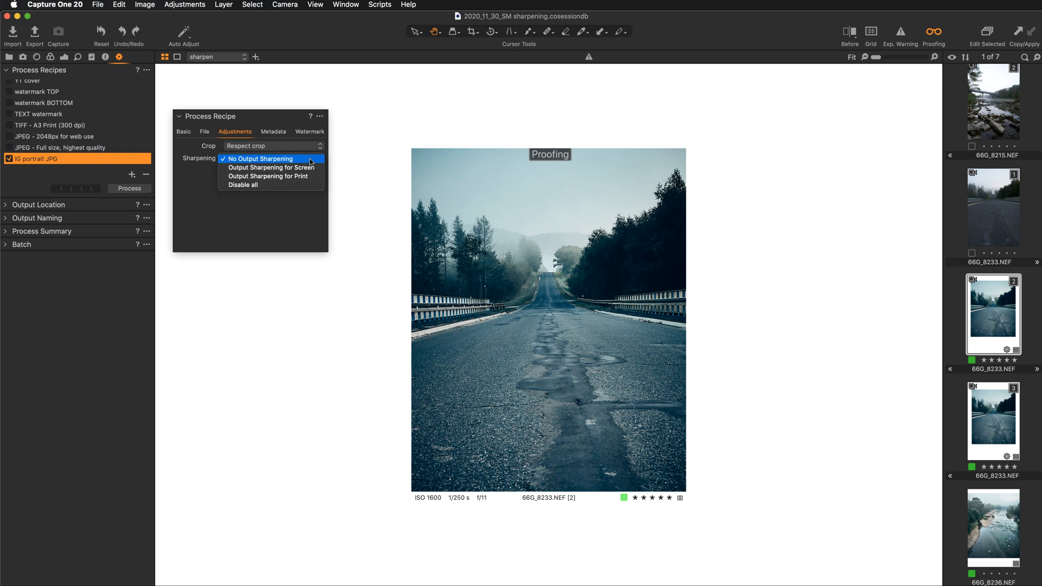
left_click(309, 168)
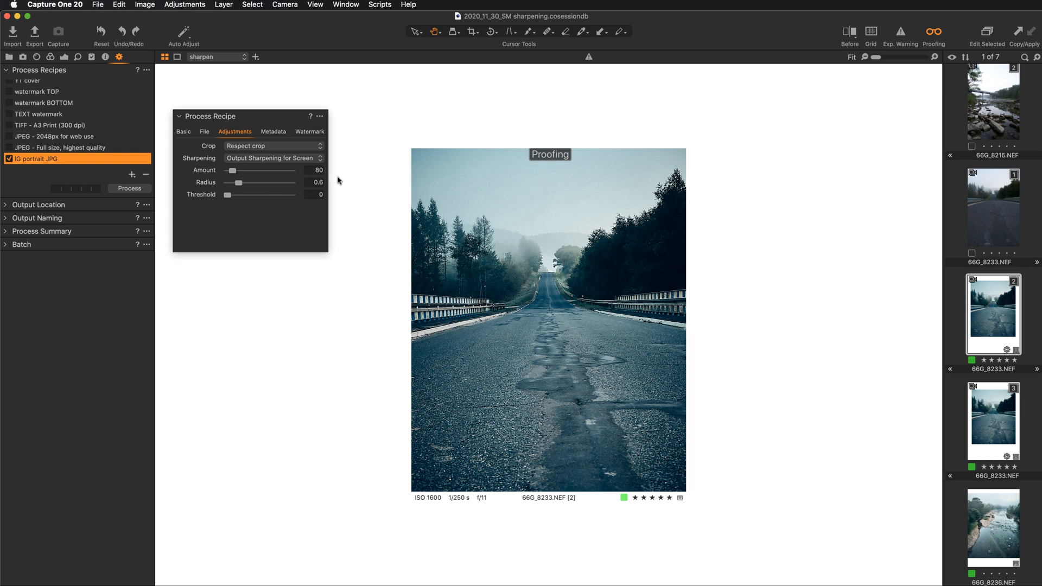
- Try screen sharpening amounts of 100 and 90 on the proofed road photo and return the amount to 80
left_click(314, 169)
double_click(314, 169)
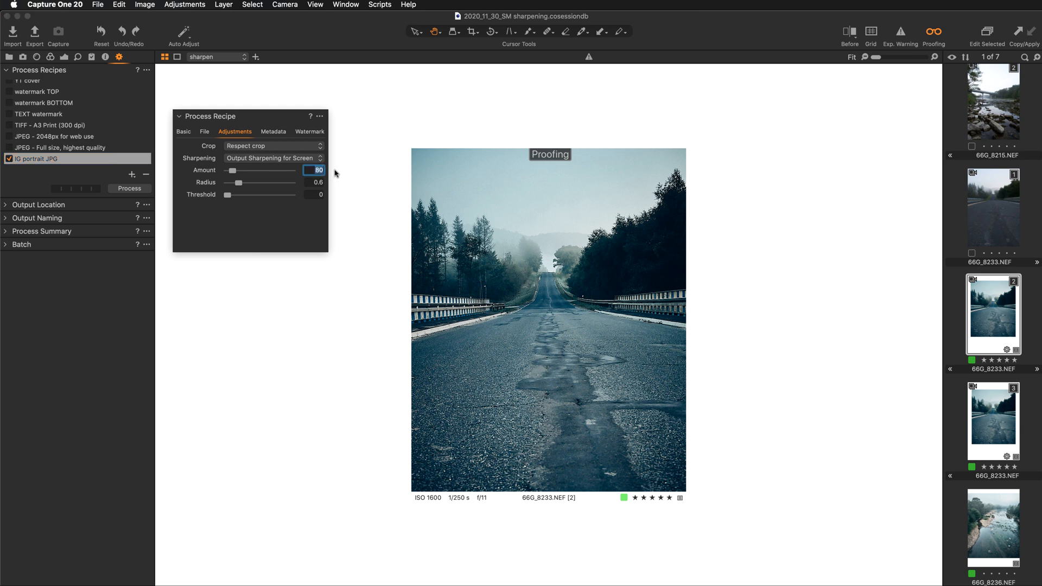
type("100")
key("Return")
key("Down")
key("Up")
key("Down")
left_click(989, 210)
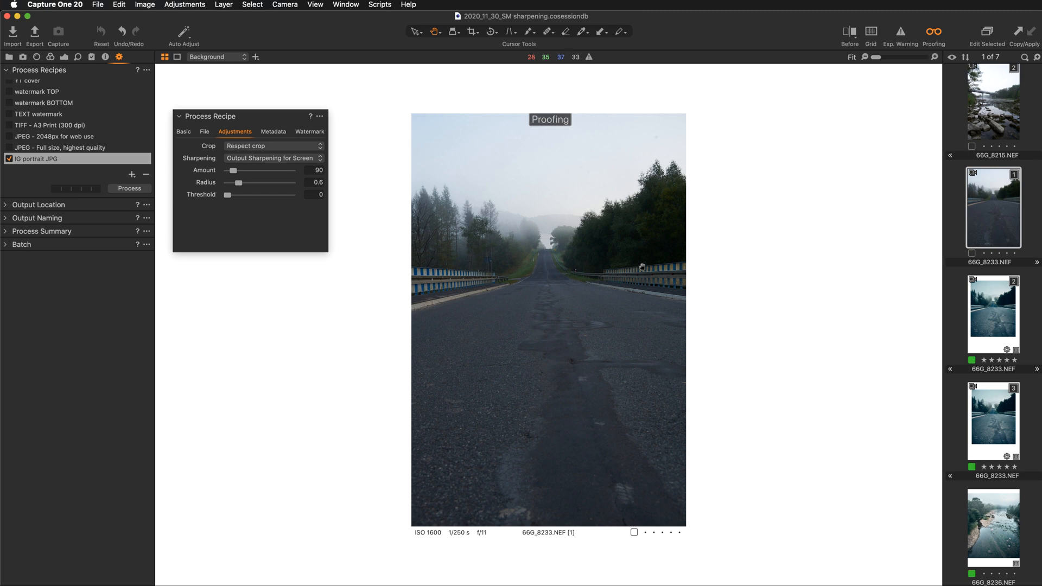
left_click(1009, 310)
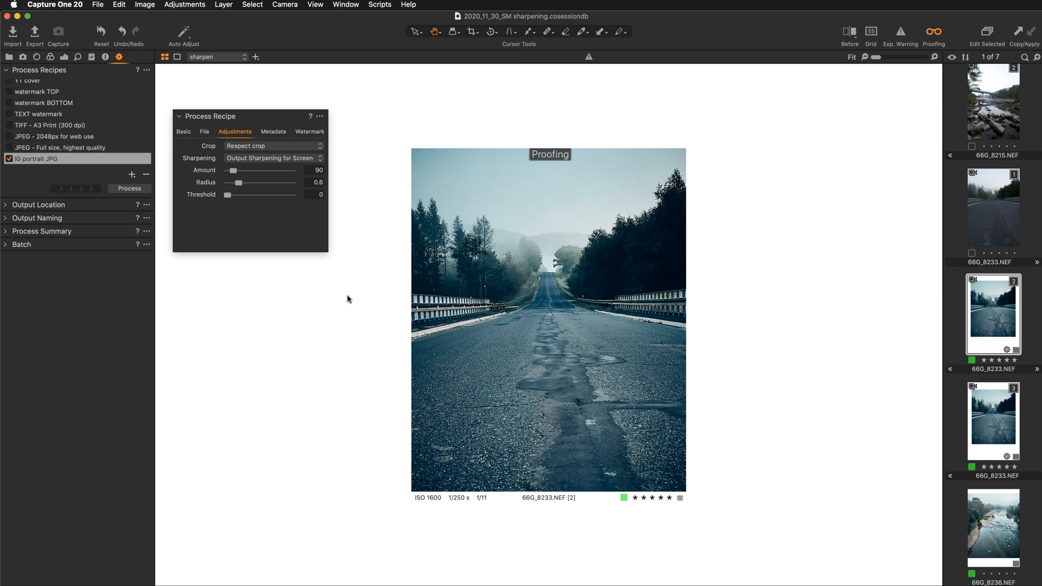
left_click(315, 170)
left_click(363, 182)
- Compare the proofed road photo with its published Instagram post in Chrome and review the recipe's basic and adjustment settings in Capture One
key("super+Tab")
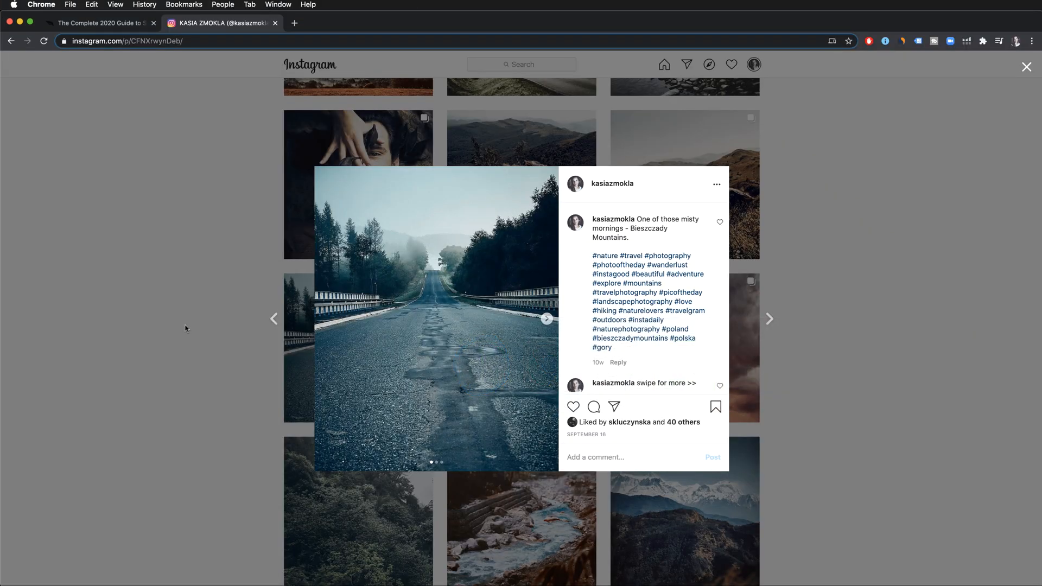
key("super+Tab")
key("super+Tab")
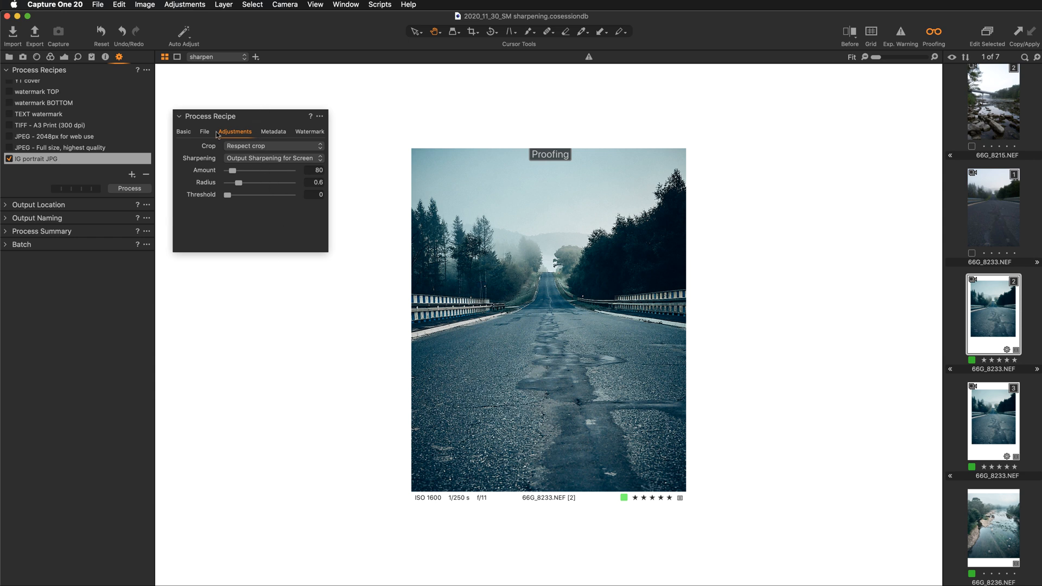
left_click(184, 132)
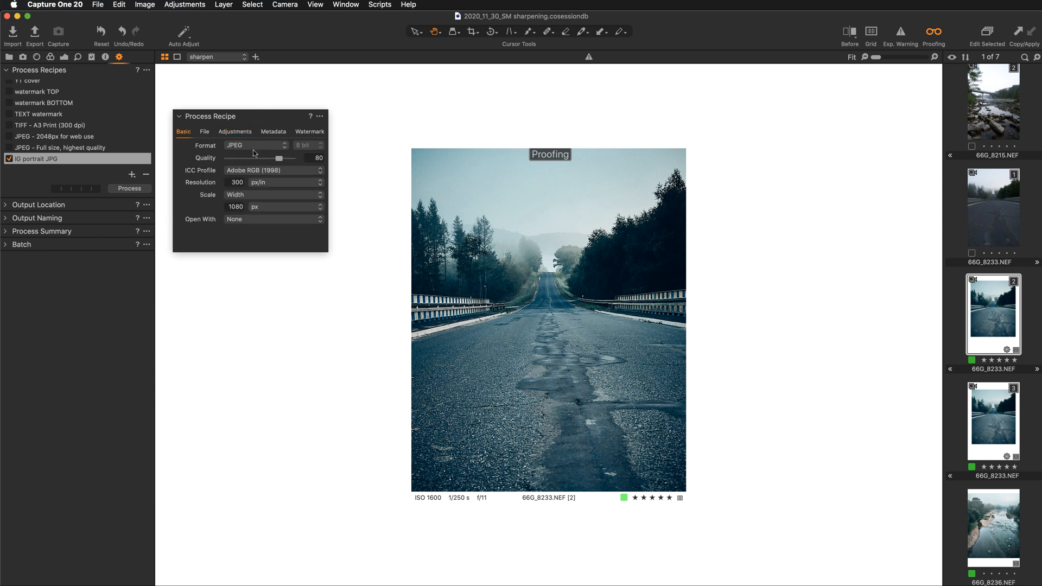
left_click(235, 133)
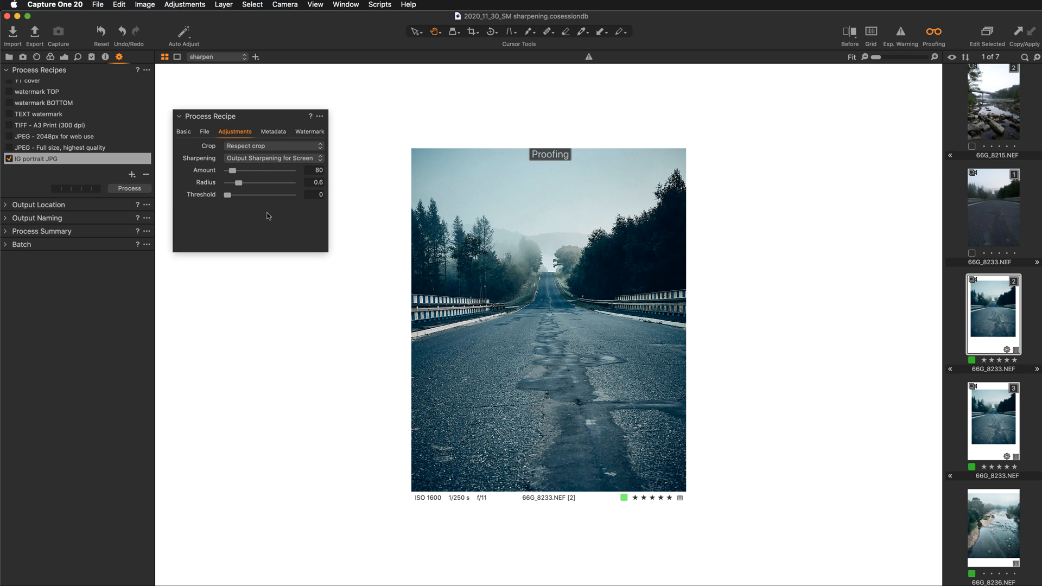
- Dock the floating Process Recipe tool below Process Recipes and process the road photo with the IG portrait JPG recipe
left_click_drag(266, 117, 85, 227)
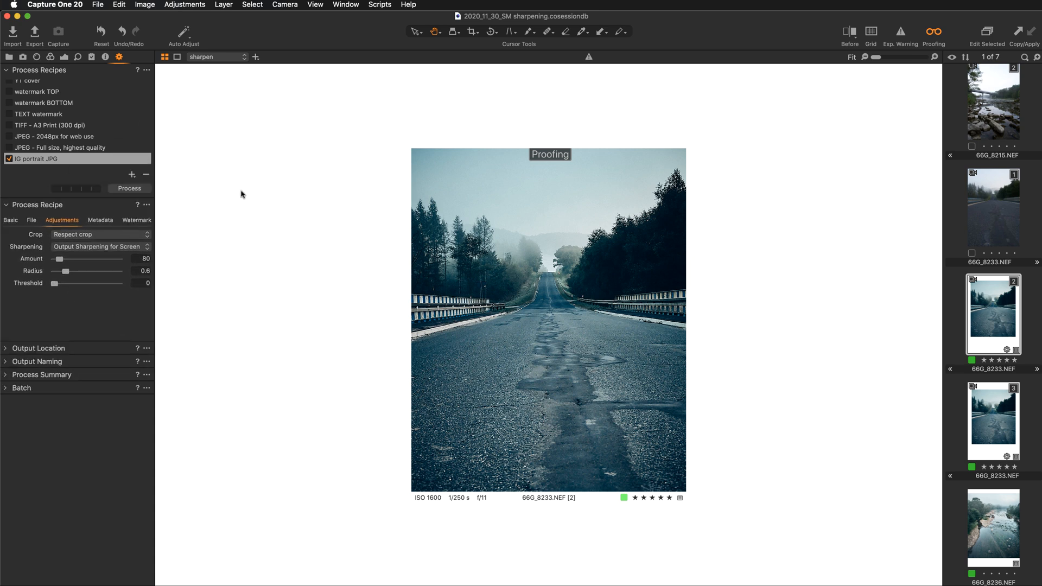
left_click(130, 189)
- Open the exported road photo 66G_8233.jpg from the session's Output Folder
left_click(8, 56)
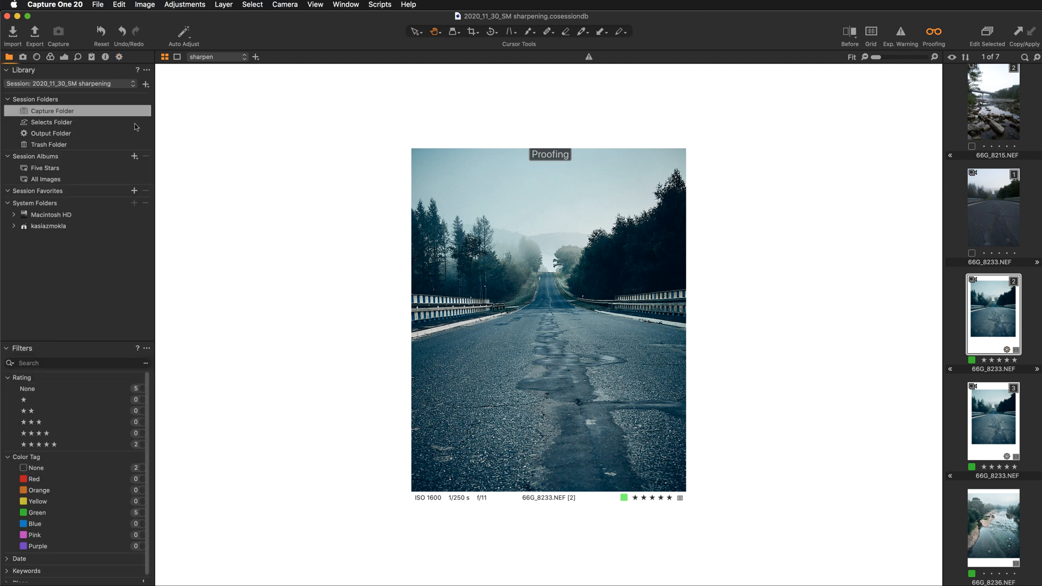
left_click(86, 137)
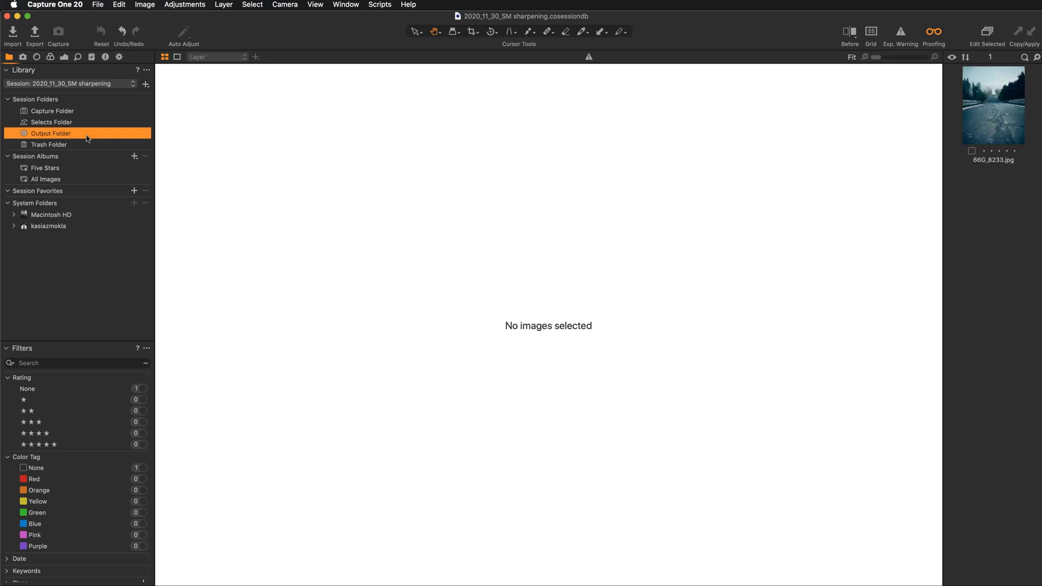
left_click(986, 123)
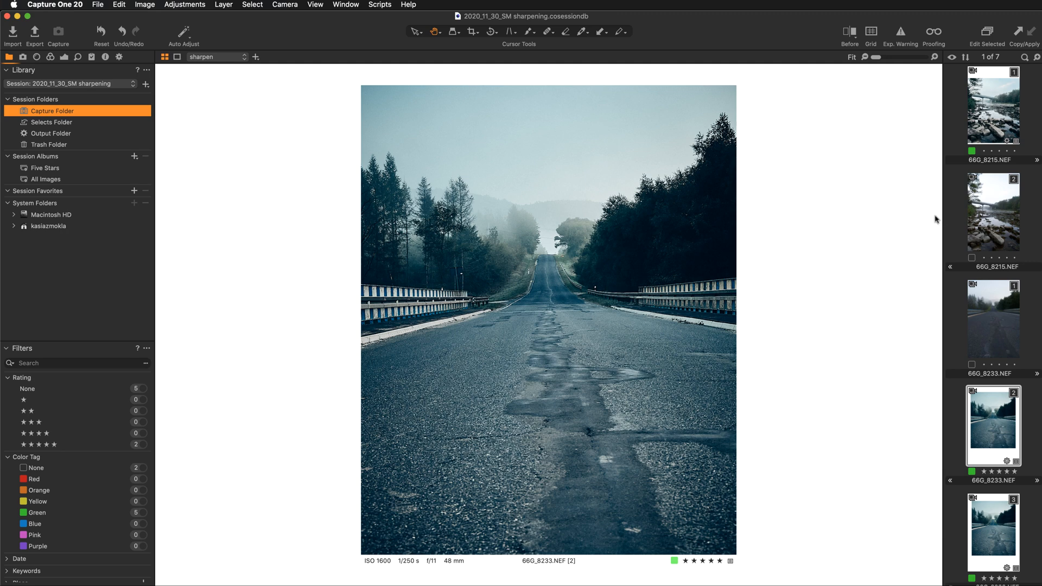
- View the edited river photo 66G_8215.NEF and compare it with the river image in the Instagram post in Chrome, returning to Capture One
left_click(1006, 101)
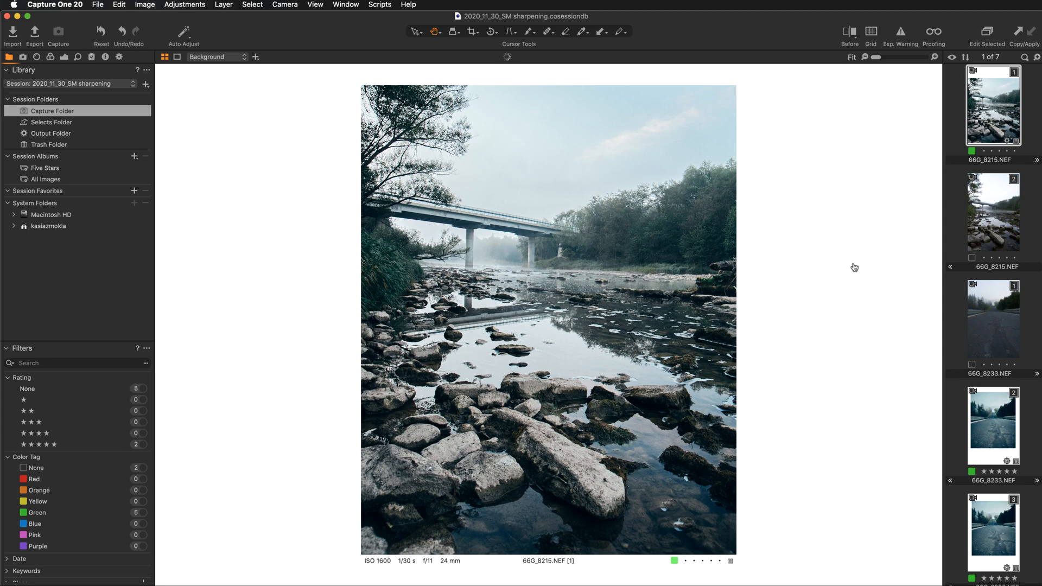
key("super+Tab")
left_click(549, 356)
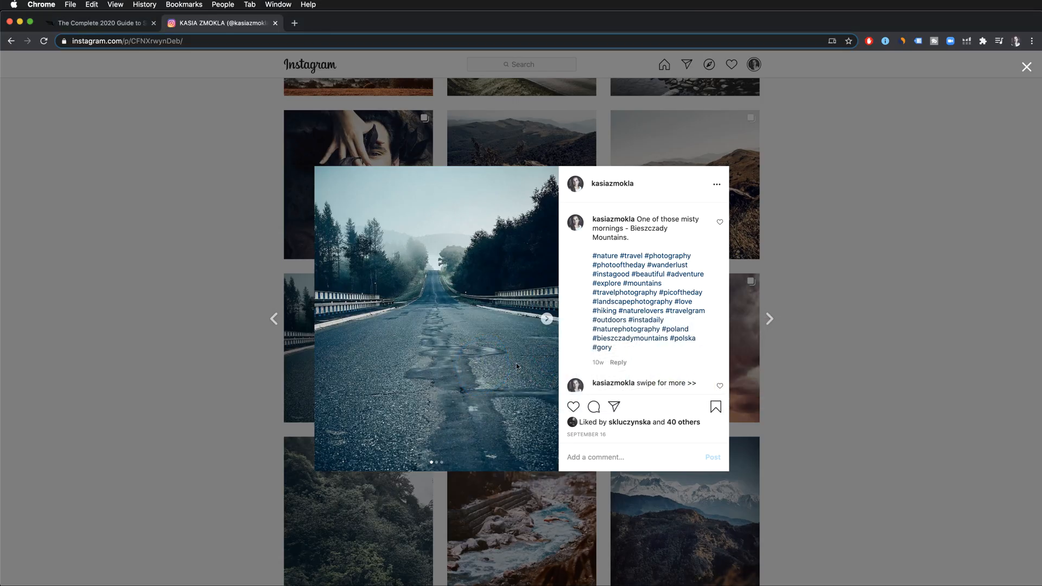
left_click(545, 318)
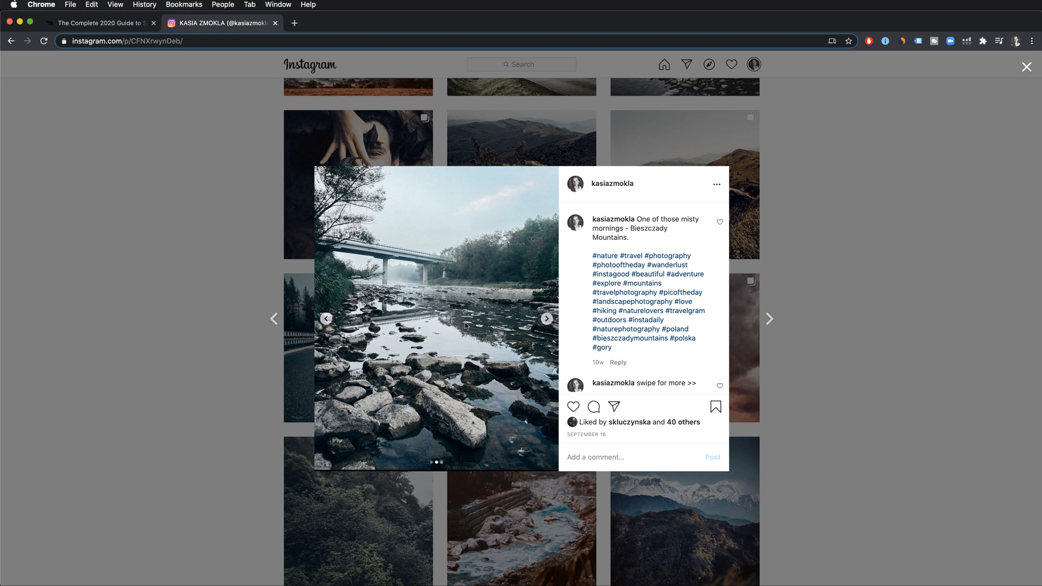
left_click(325, 319)
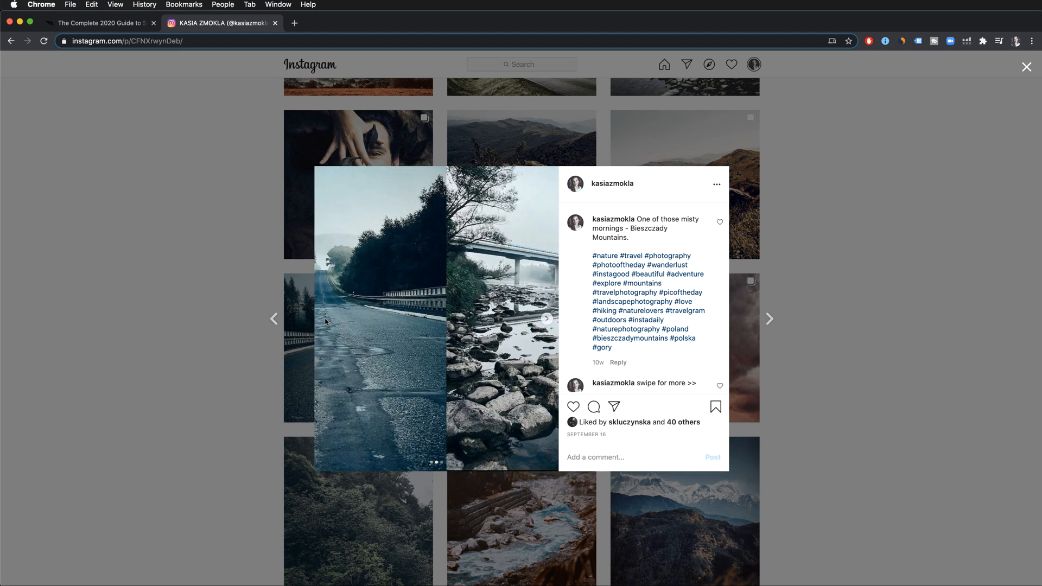
left_click(546, 320)
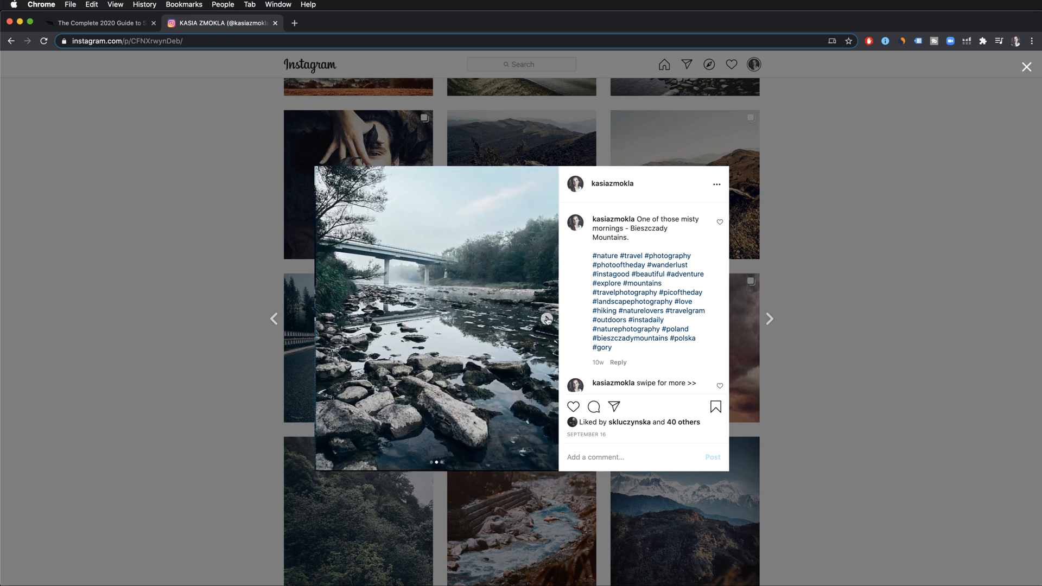
key("super+Tab")
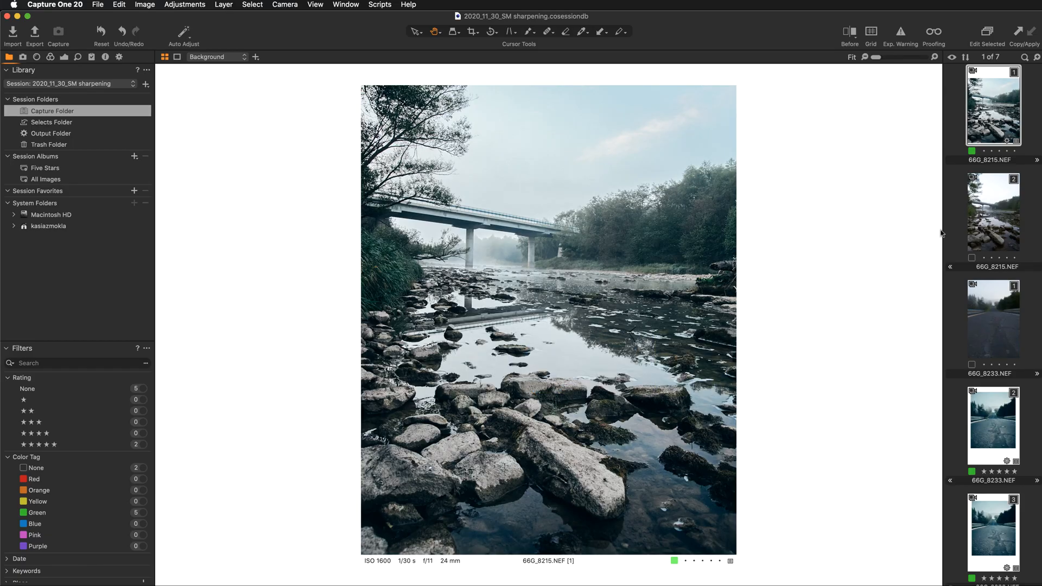
- Reorder the 66G_8215.NEF variants so the unedited one comes first, and select the edited river variant
left_click(1003, 230)
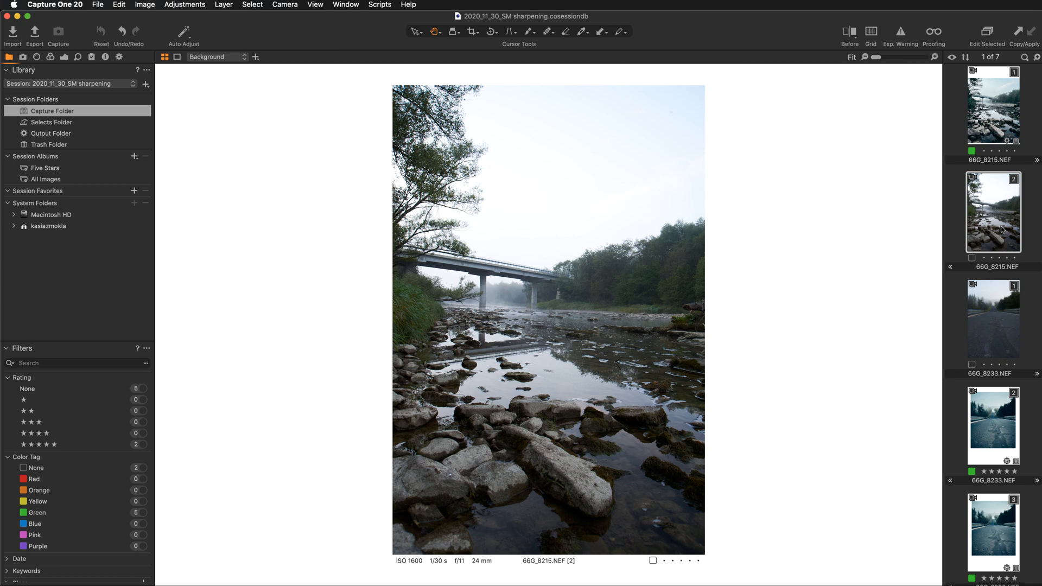
left_click_drag(1003, 230, 983, 119)
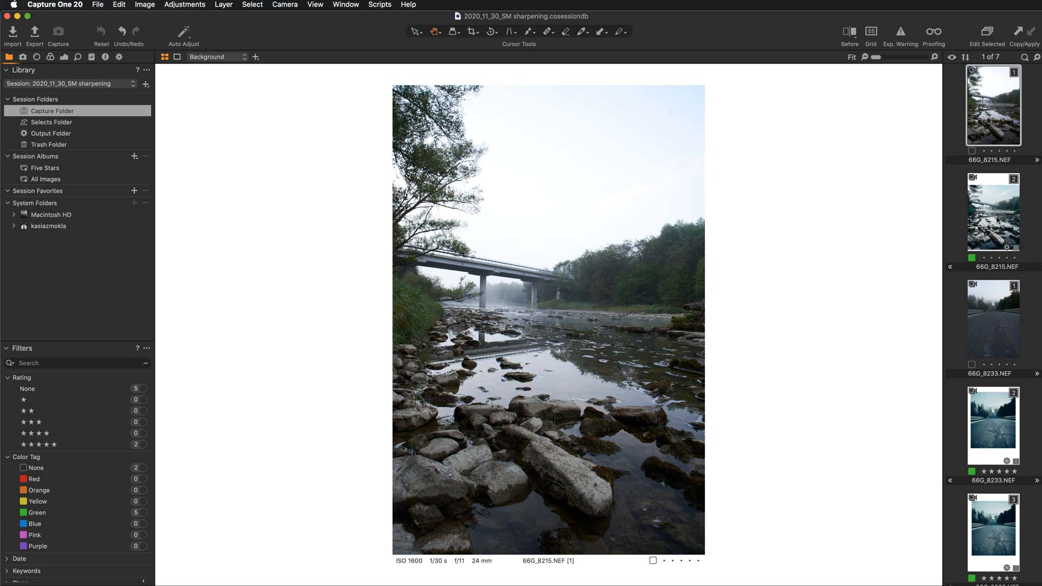
left_click(997, 219)
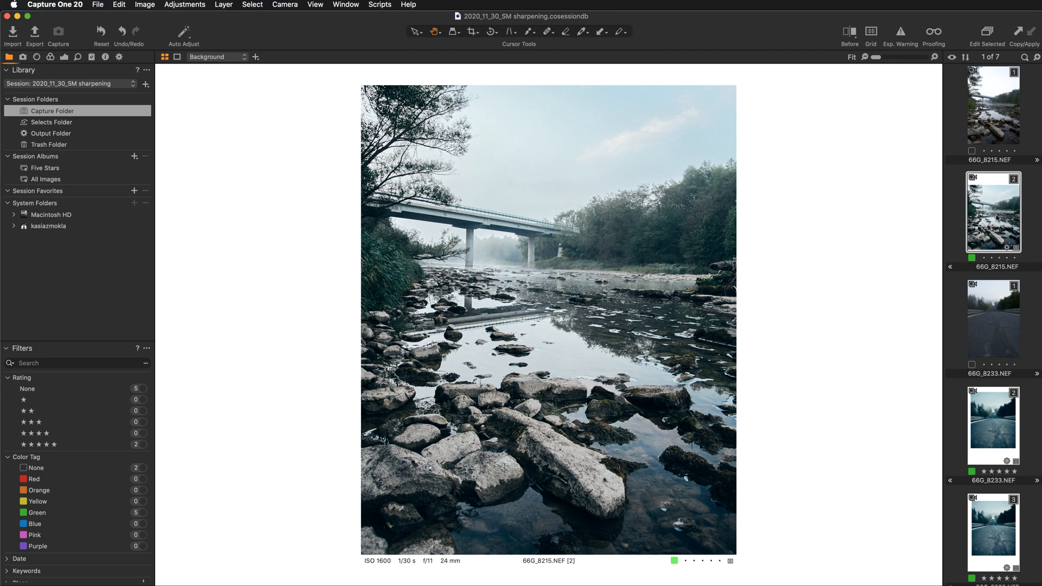
- Check the available crop aspect ratios for the edited river photo, leaving the current ratio in place
left_click(472, 32)
left_click(474, 32)
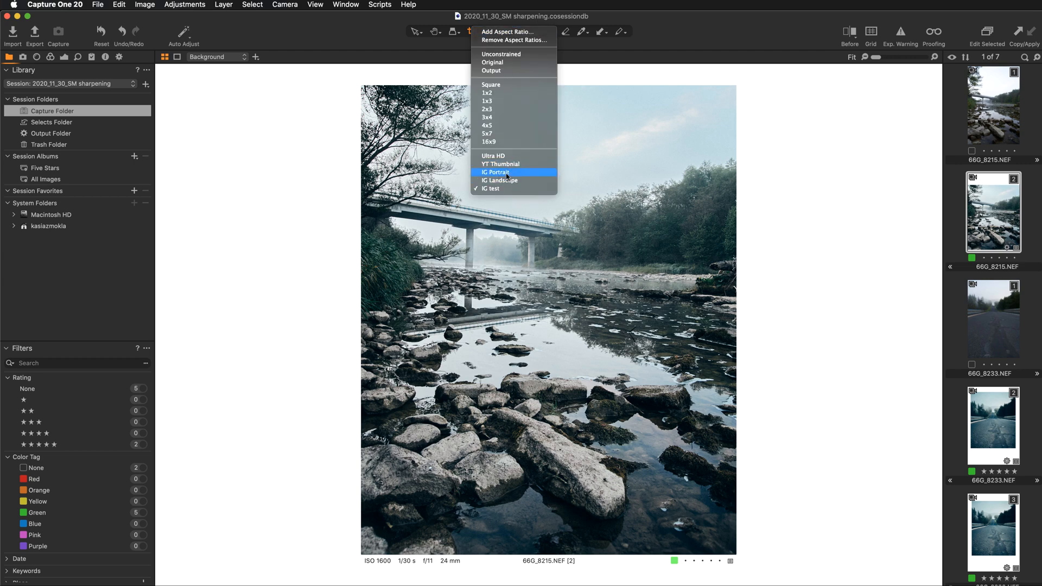
left_click(817, 179)
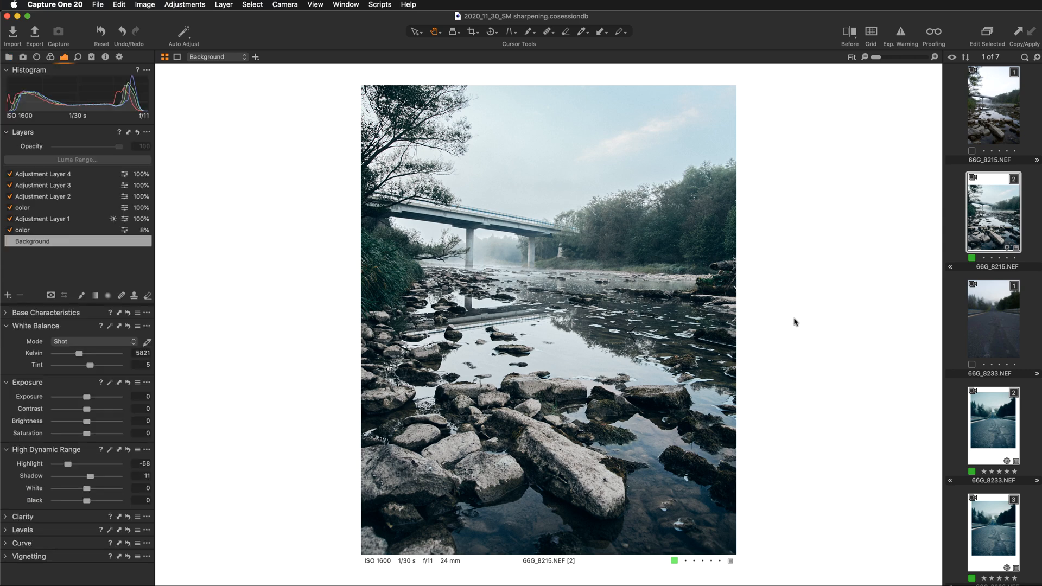
- Select the IG portrait JPG recipe and turn on recipe proofing for the edited river photo
left_click(120, 57)
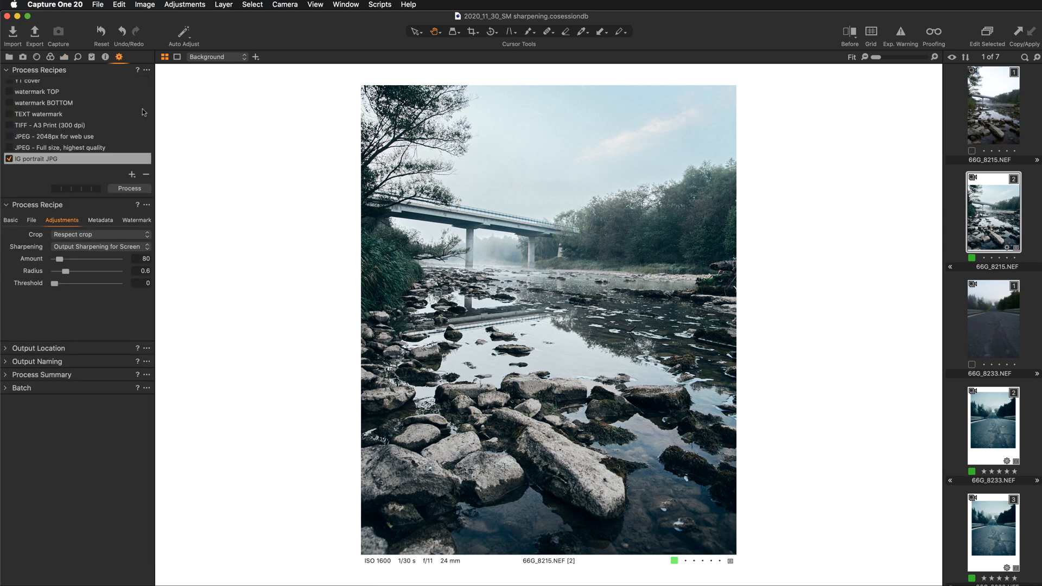
scroll(67, 119, "up", 3)
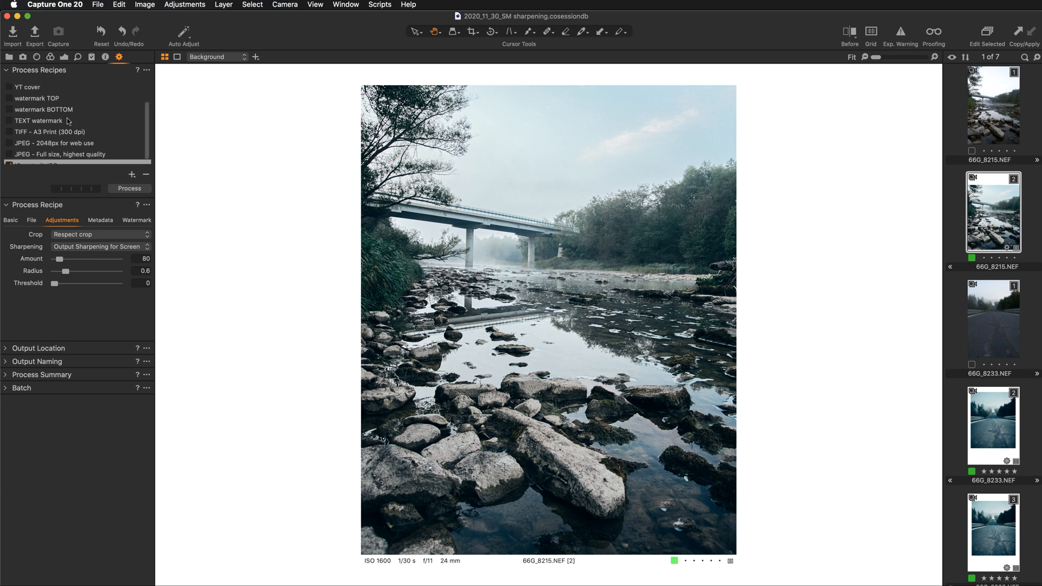
scroll(67, 118, "down", 3)
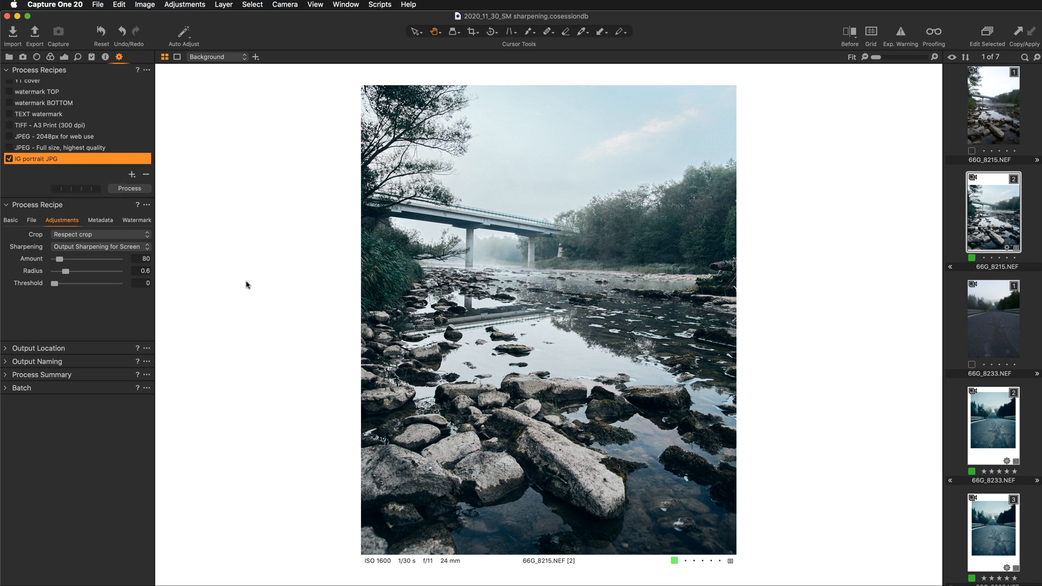
left_click(931, 33)
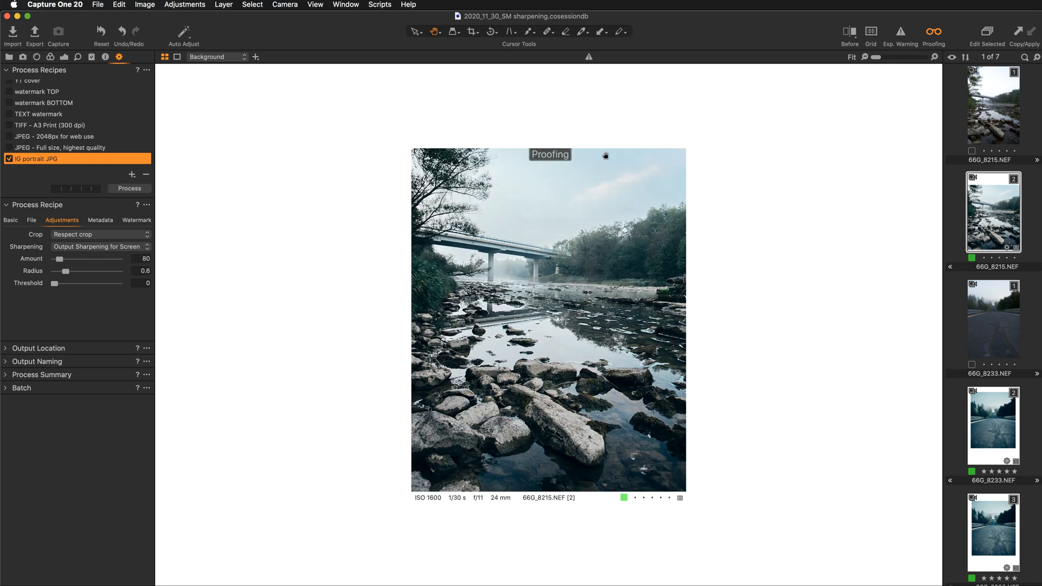
- Compare the proofed river photo with the published Instagram image in Chrome and review the recipe's basic settings in Capture One
key("super+Tab")
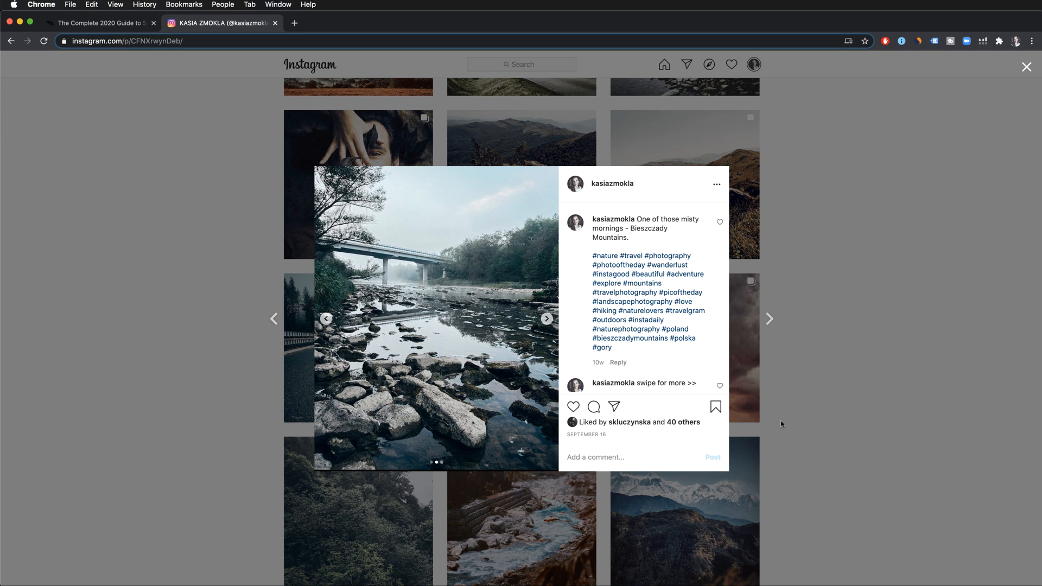
key("super+Tab")
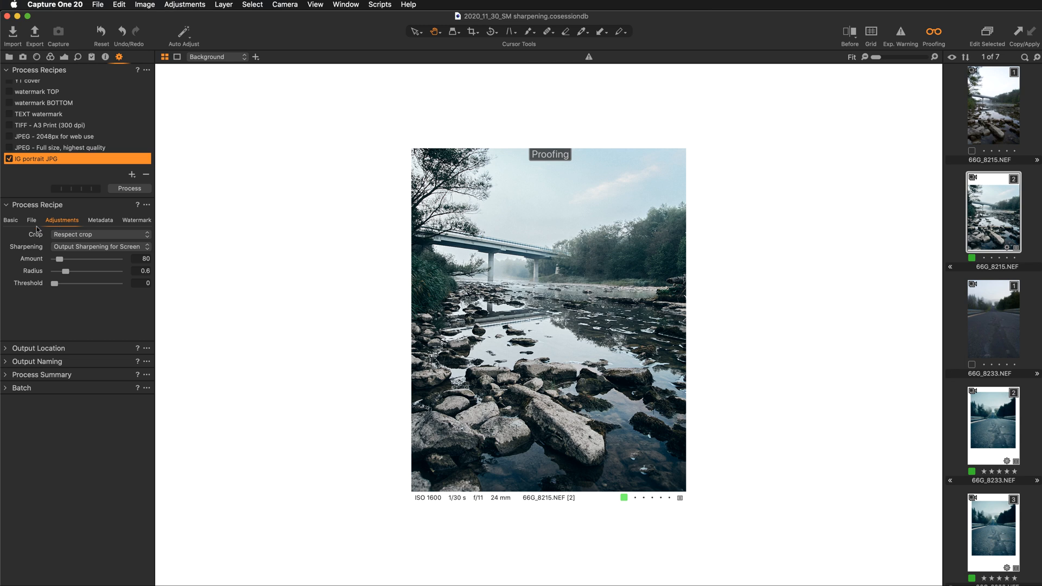
left_click(11, 221)
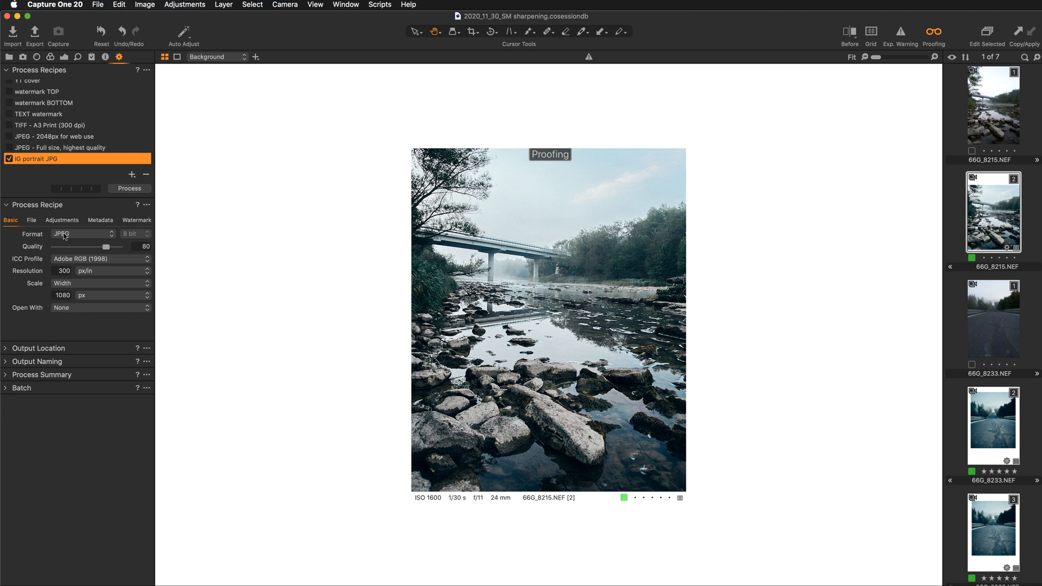
- Review the IG portrait JPG recipe's file, crop and sharpening settings and the session folders, keeping Output Sharpening for Screen
left_click(32, 221)
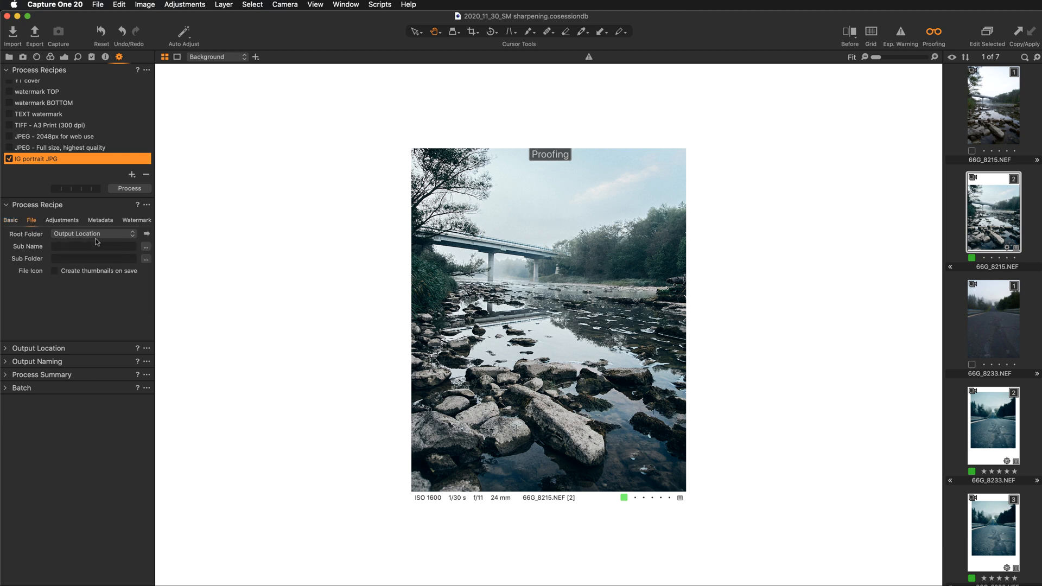
left_click(71, 221)
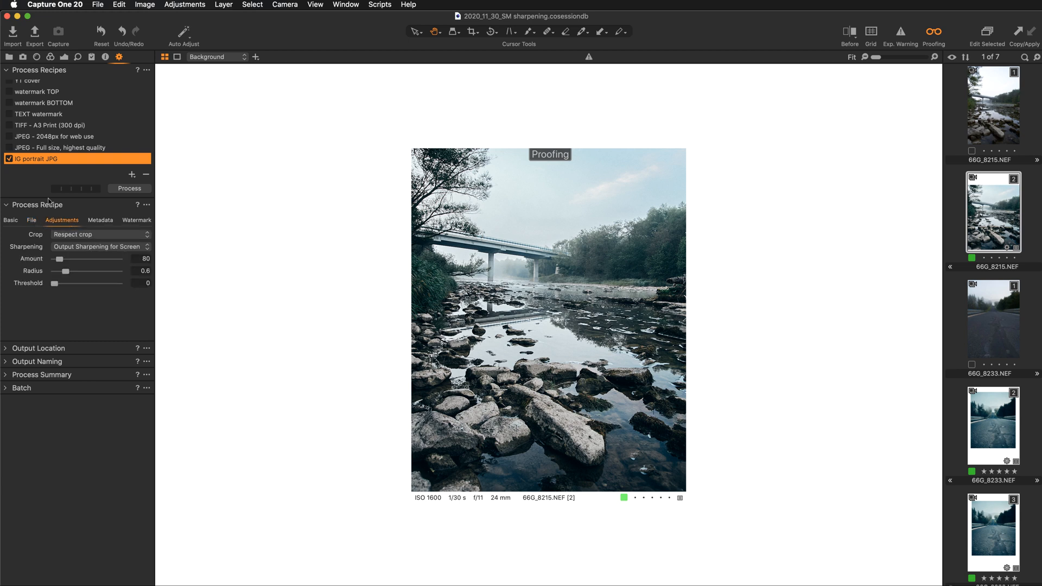
left_click(10, 58)
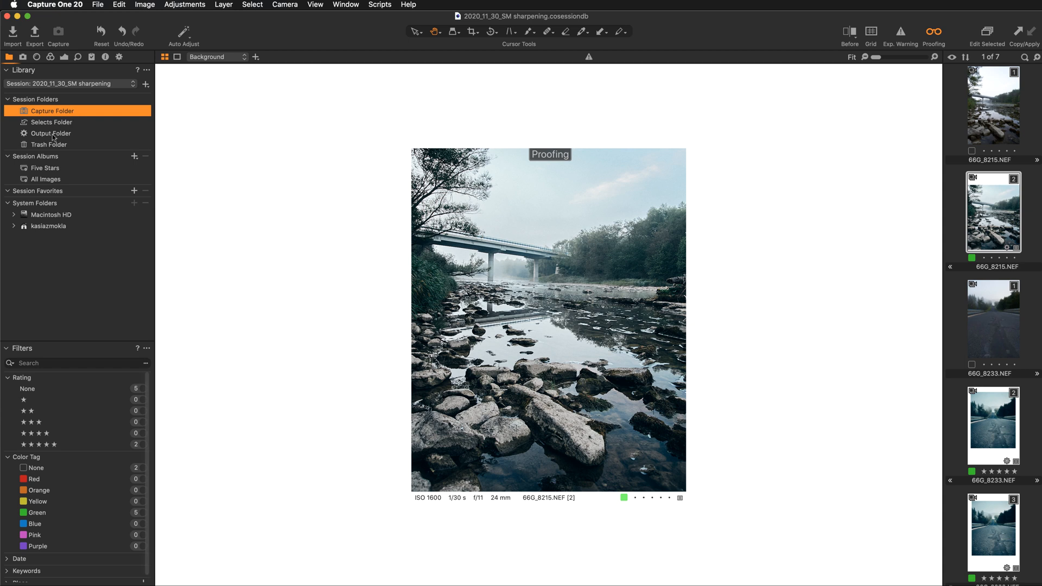
left_click(121, 57)
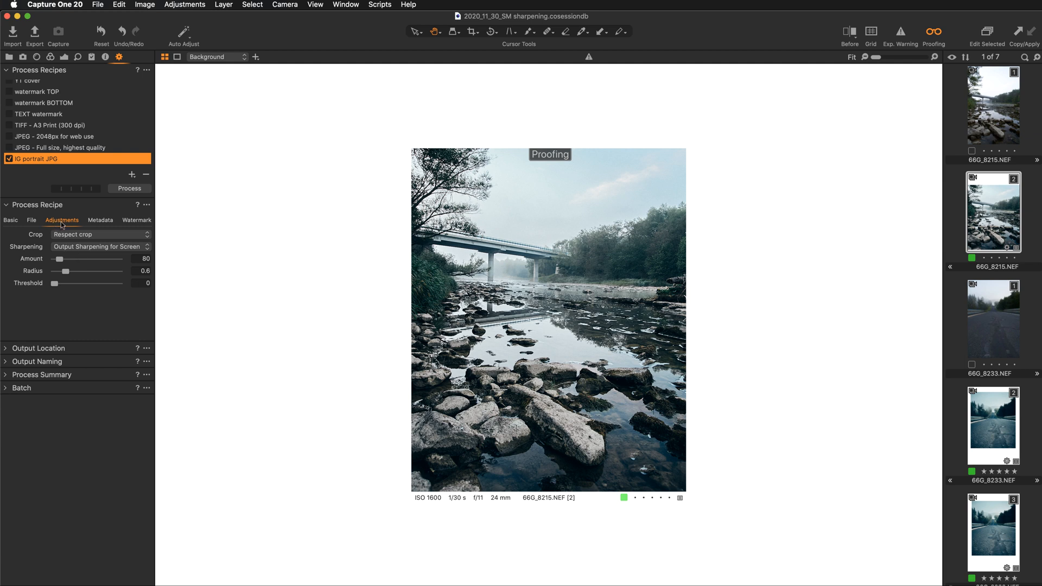
left_click(103, 246)
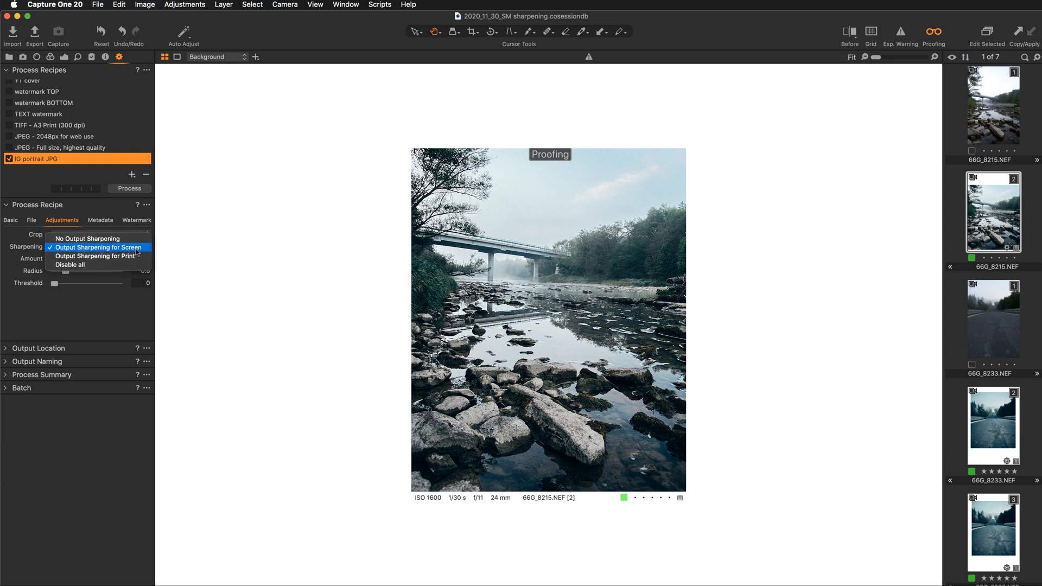
left_click(98, 247)
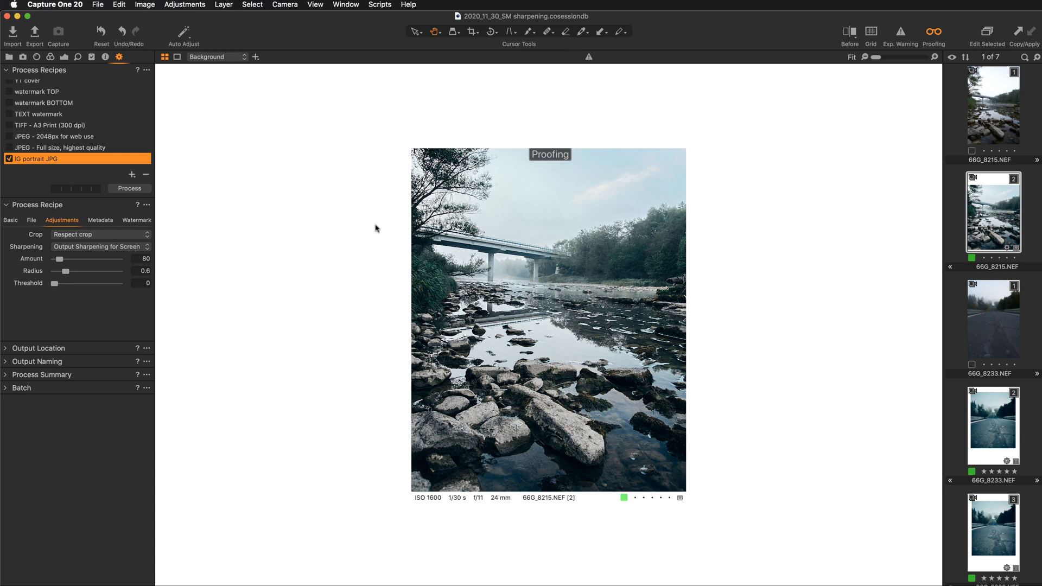
- Set the IG portrait JPG recipe's output sharpening amount to 50 and process the edited river photo
left_click_drag(61, 259, 38, 260)
left_click(142, 259)
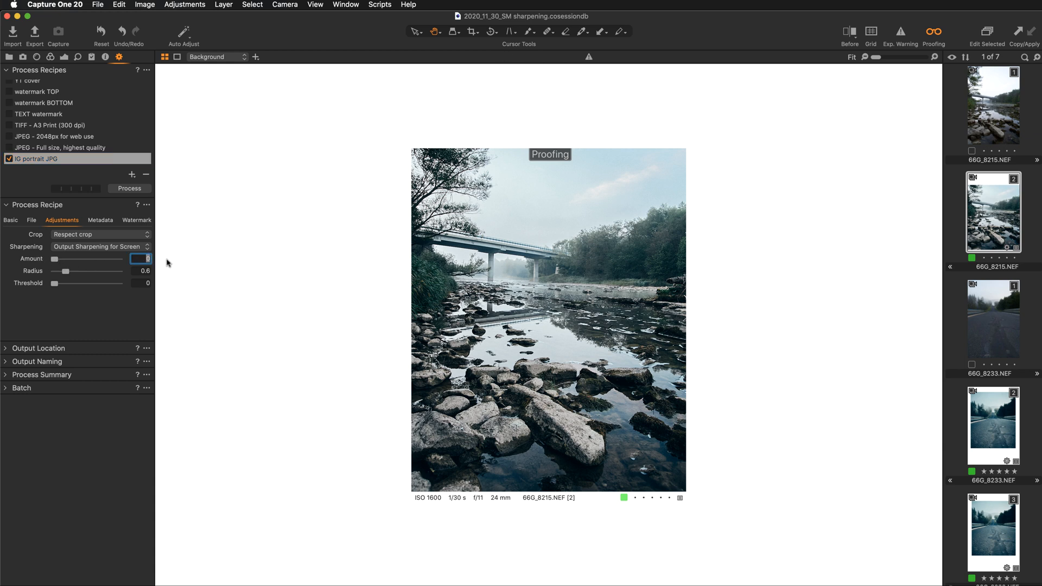
type("30")
key("Return")
key("Down")
left_click(139, 189)
- Open the session's Output Folder and display the exported 66G_8215.jpg and 66G_8233.jpg together
left_click(8, 57)
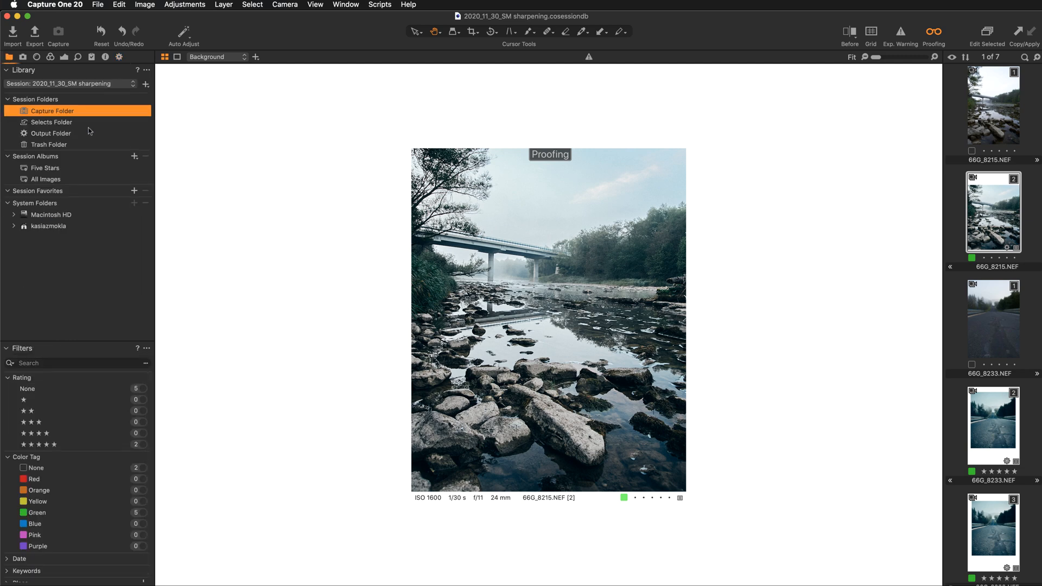
left_click(66, 135)
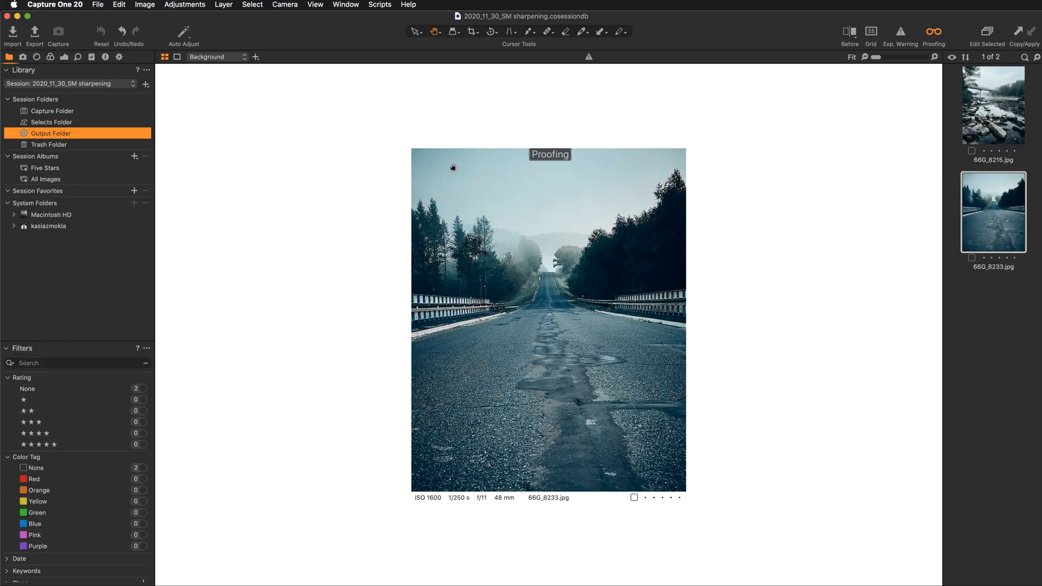
left_click(980, 121, "super")
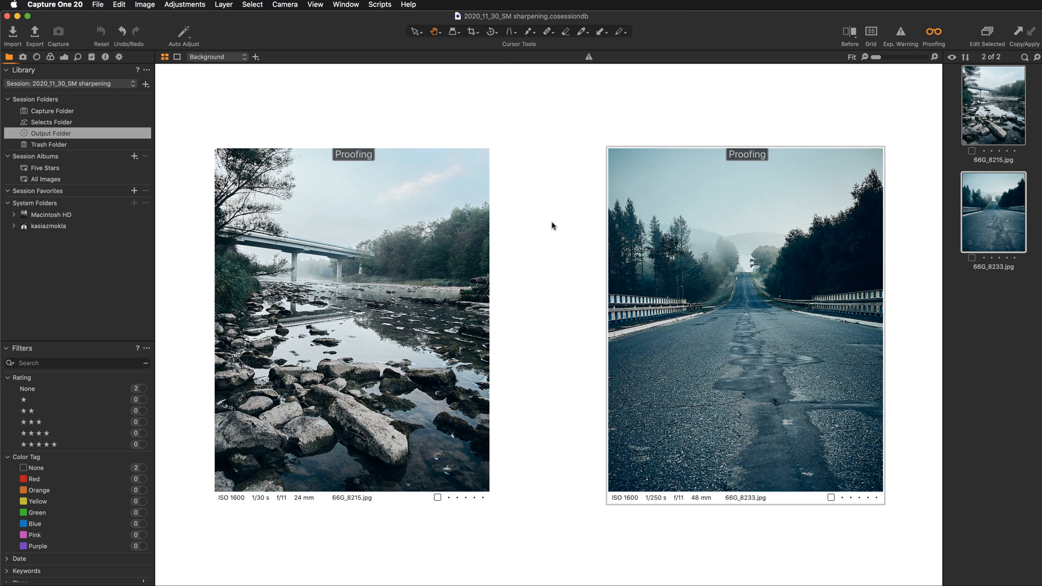
- Compare the exported photos with the river and road images in the Instagram post in Chrome, and return to Capture One
key("super+Tab")
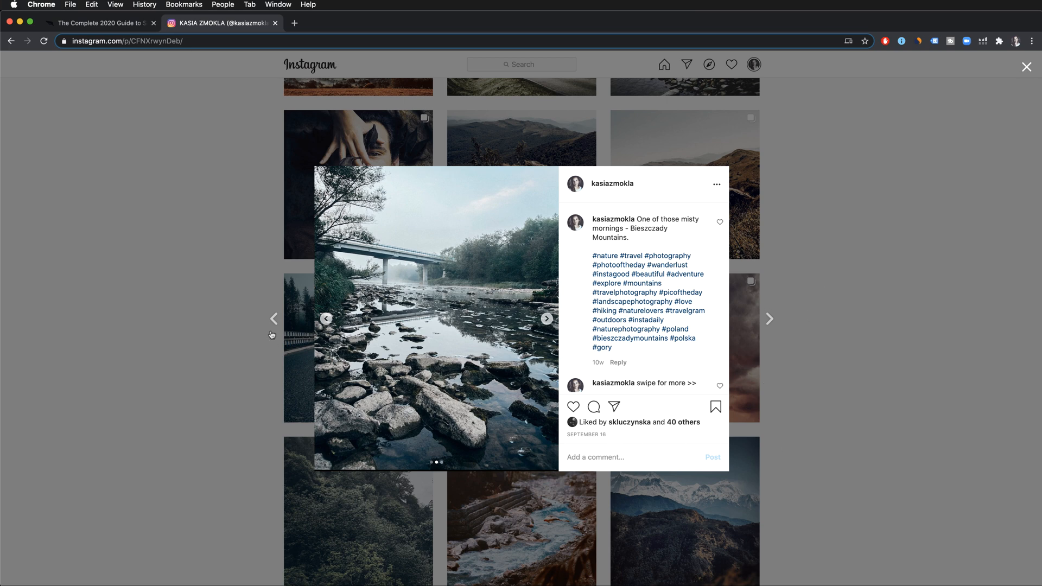
left_click(326, 320)
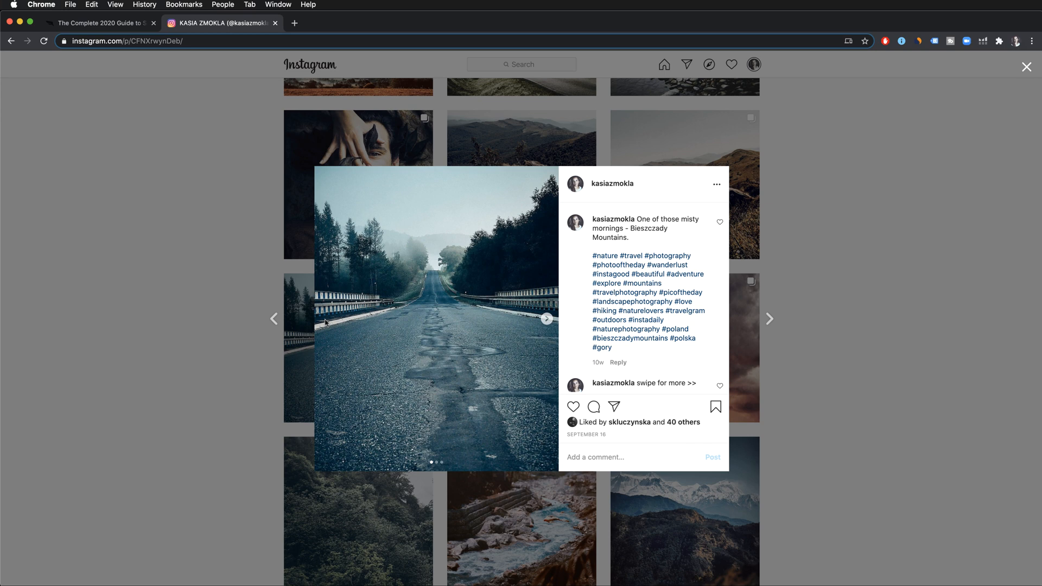
key("super+Tab")
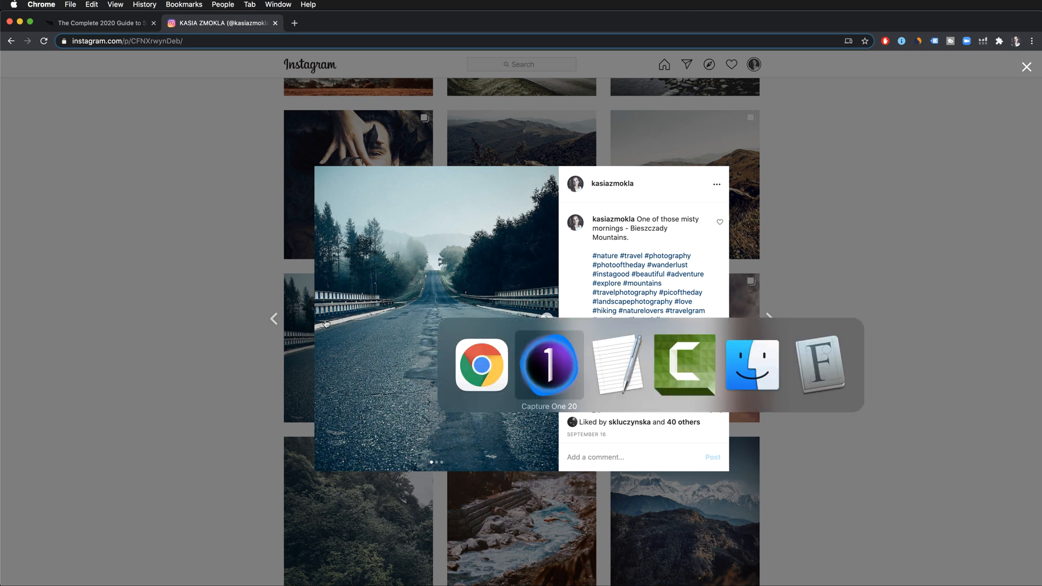
left_click(545, 365)
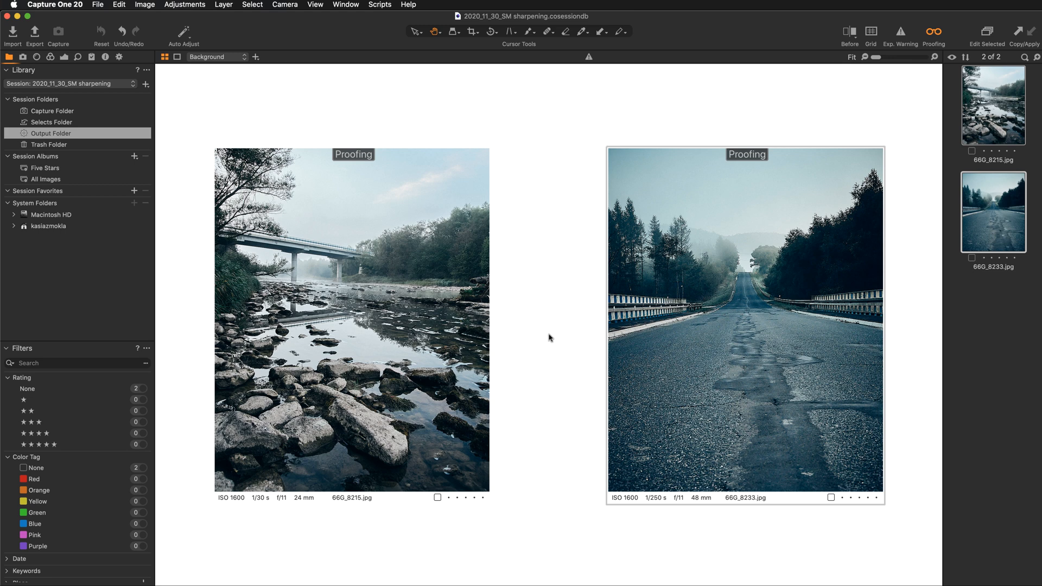
- Enable the watermark TOP, watermark BOTTOM, JPEG - 2048px for web use and JPEG - Full size, highest quality recipes alongside IG portrait JPG
left_click(118, 57)
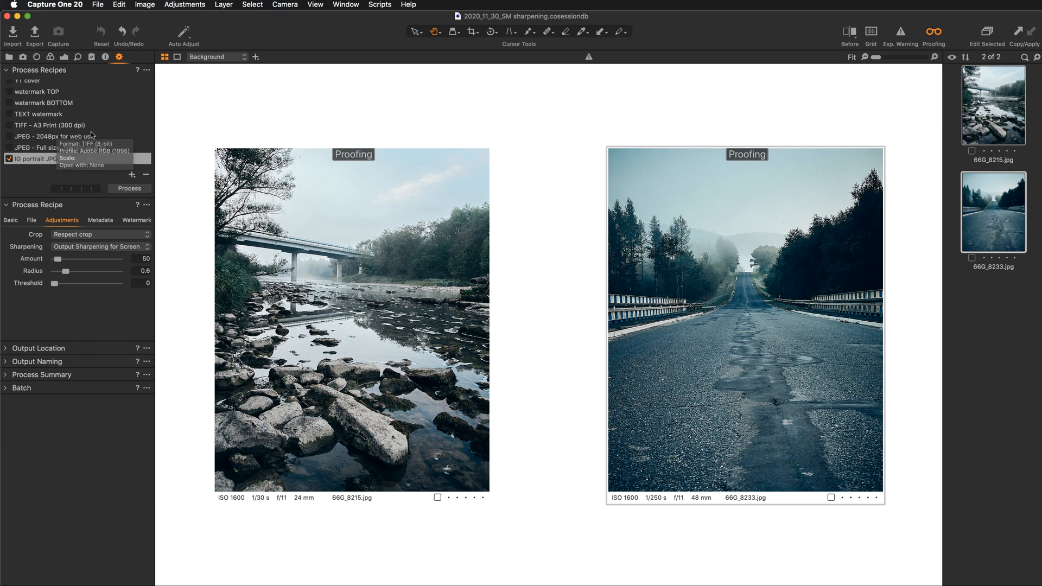
left_click(9, 103)
left_click(8, 91)
left_click(8, 136)
left_click(9, 148)
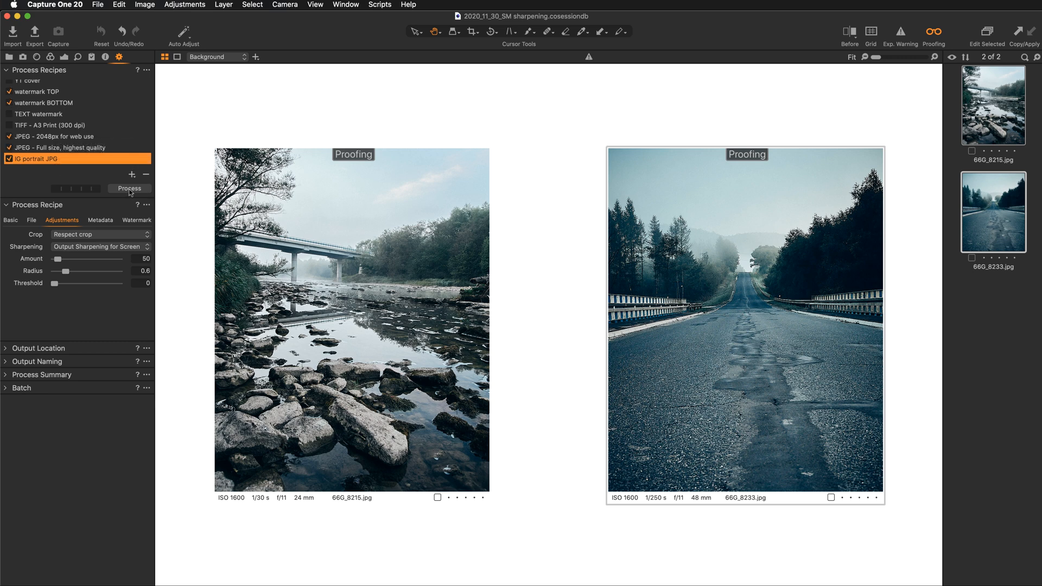